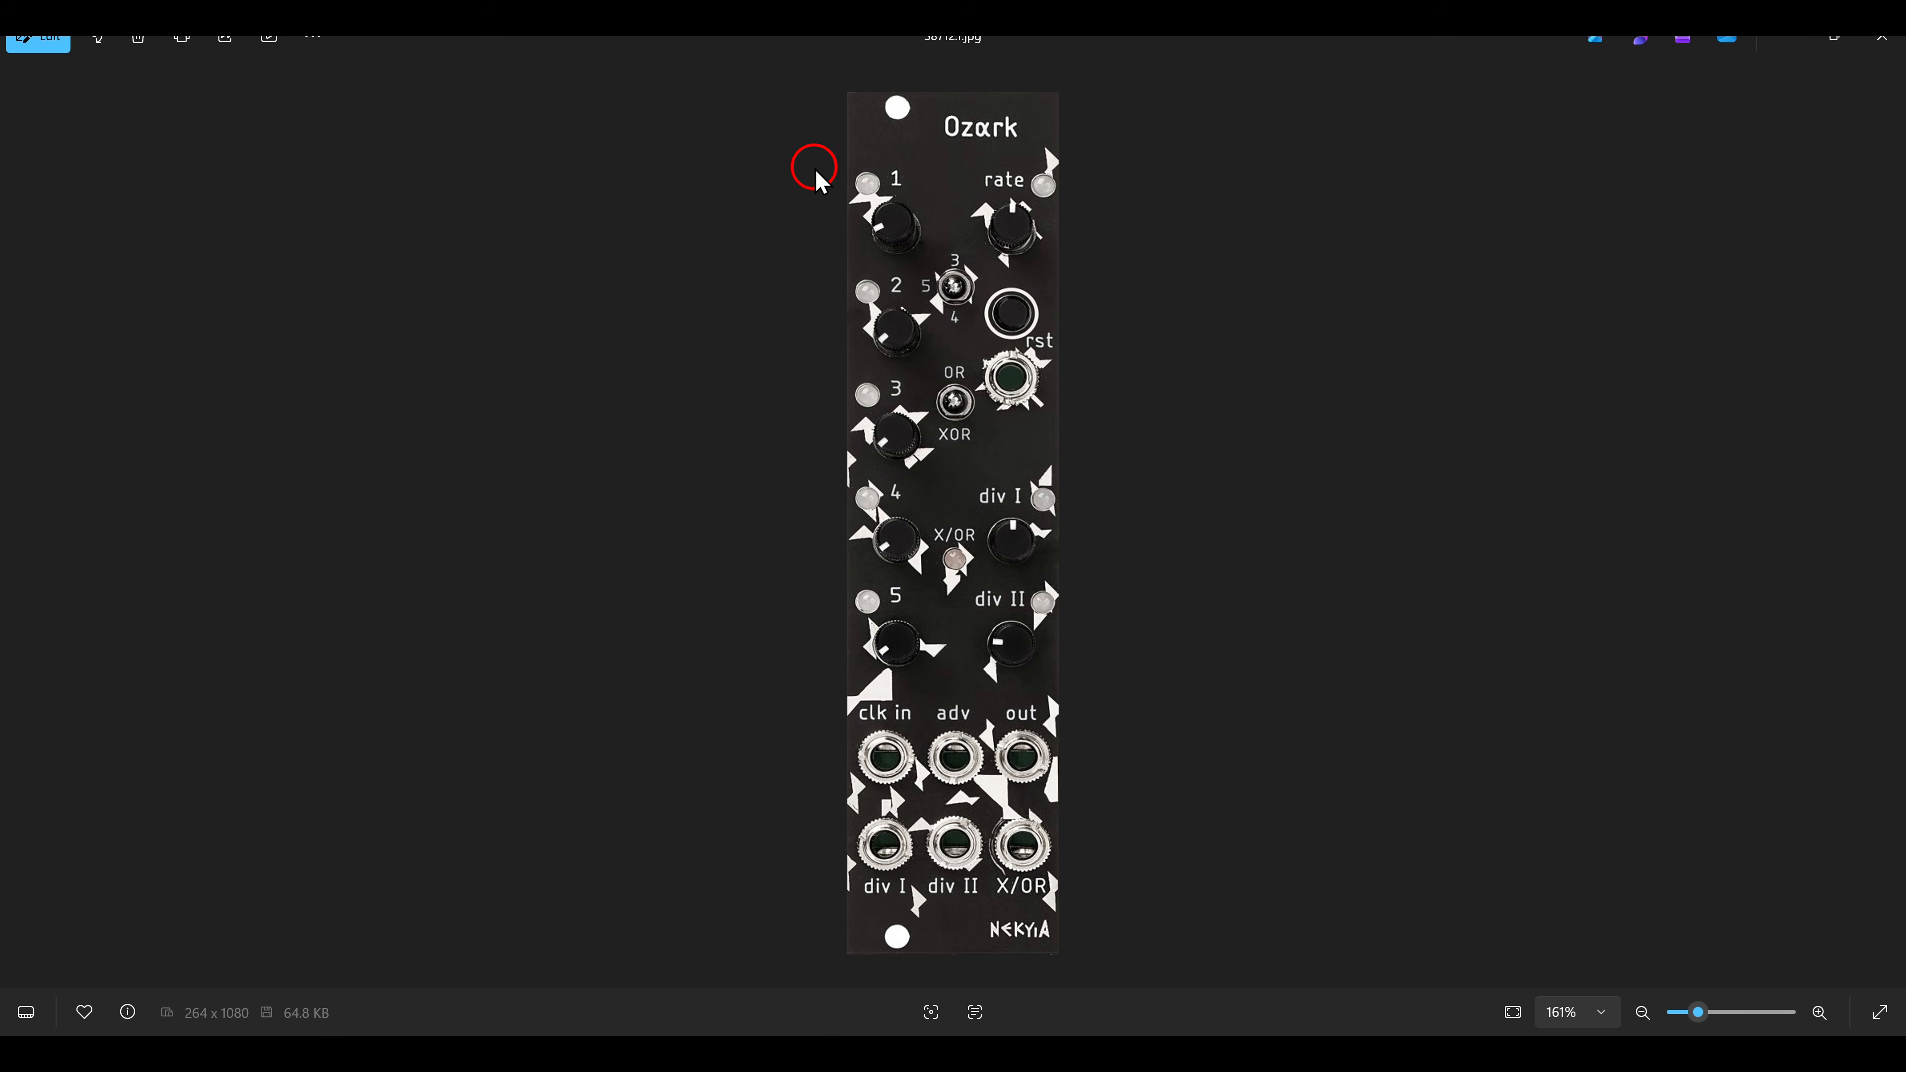
Step: Look over the Ozark module's panel picture, and switch to the Note Grid in Bitwig Studio
left_click_drag(812, 167, 949, 697)
key("alt+Tab")
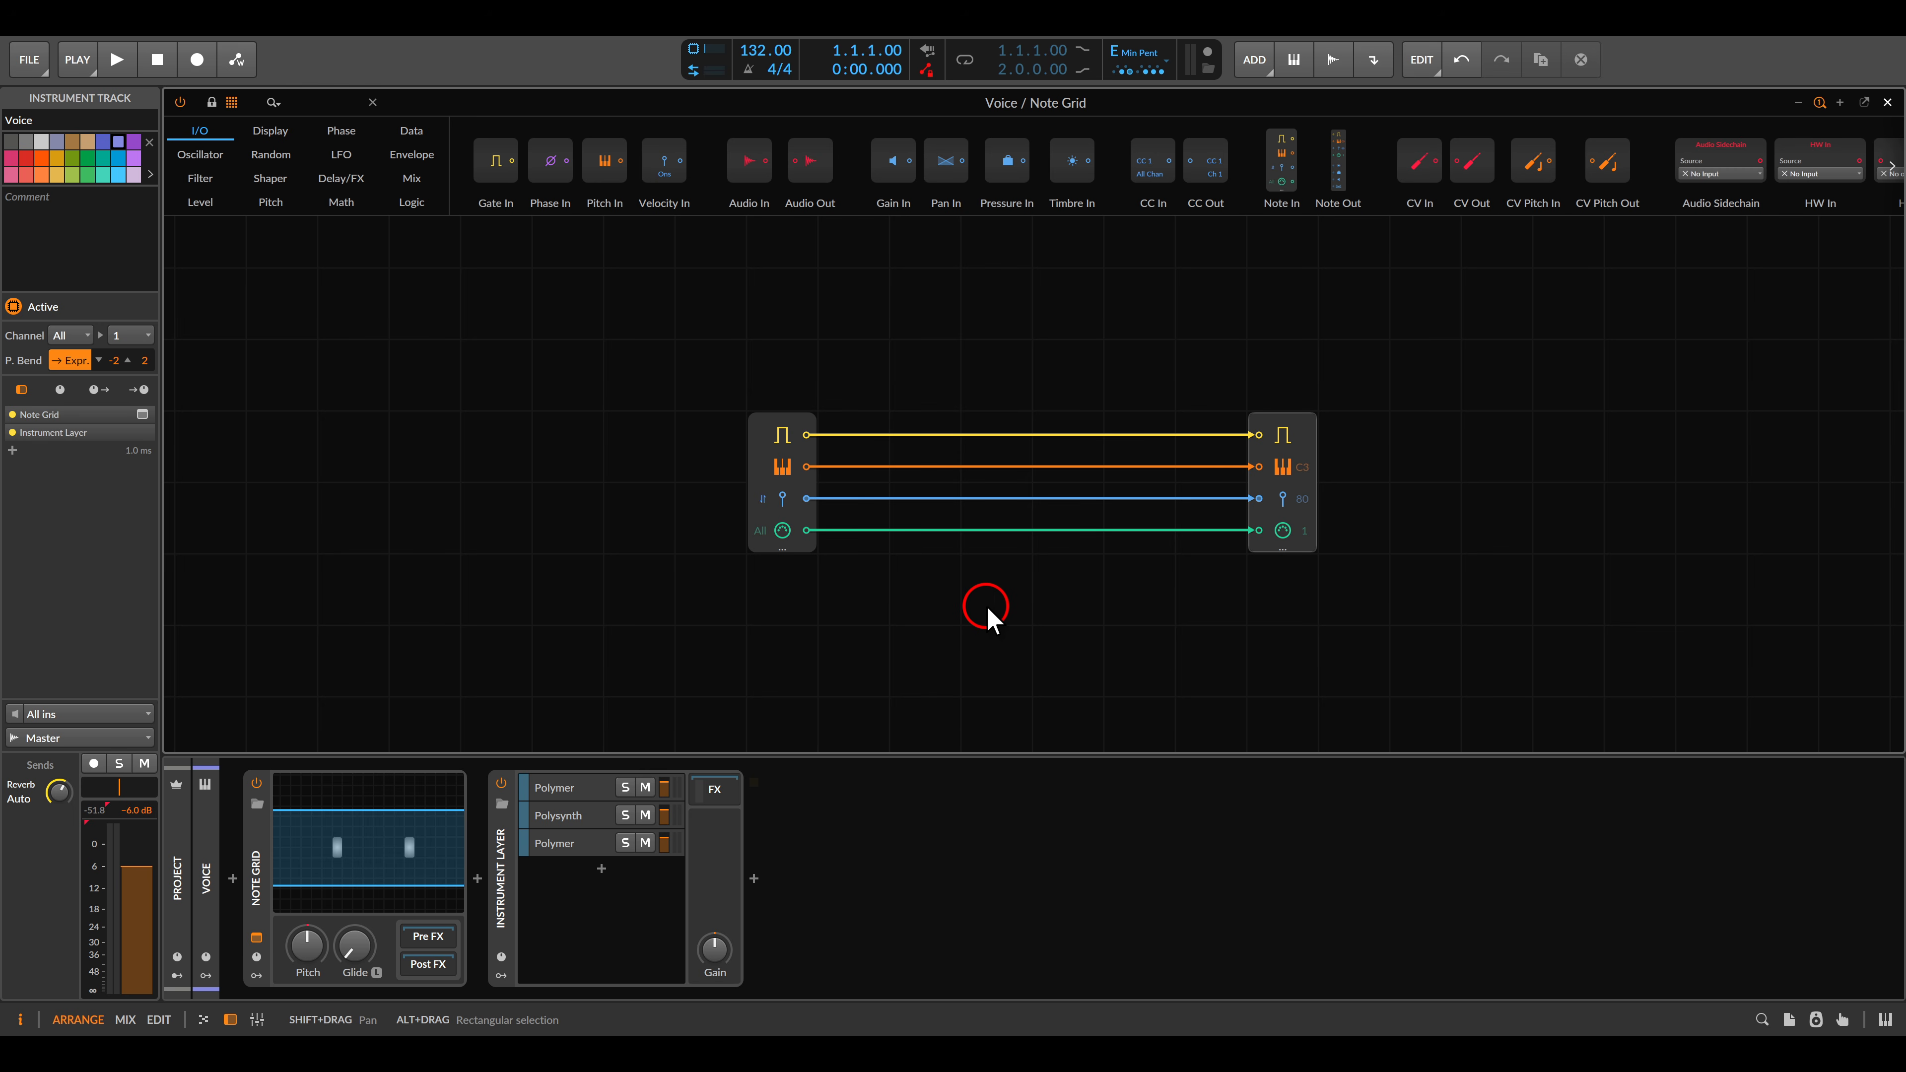
left_click(411, 130)
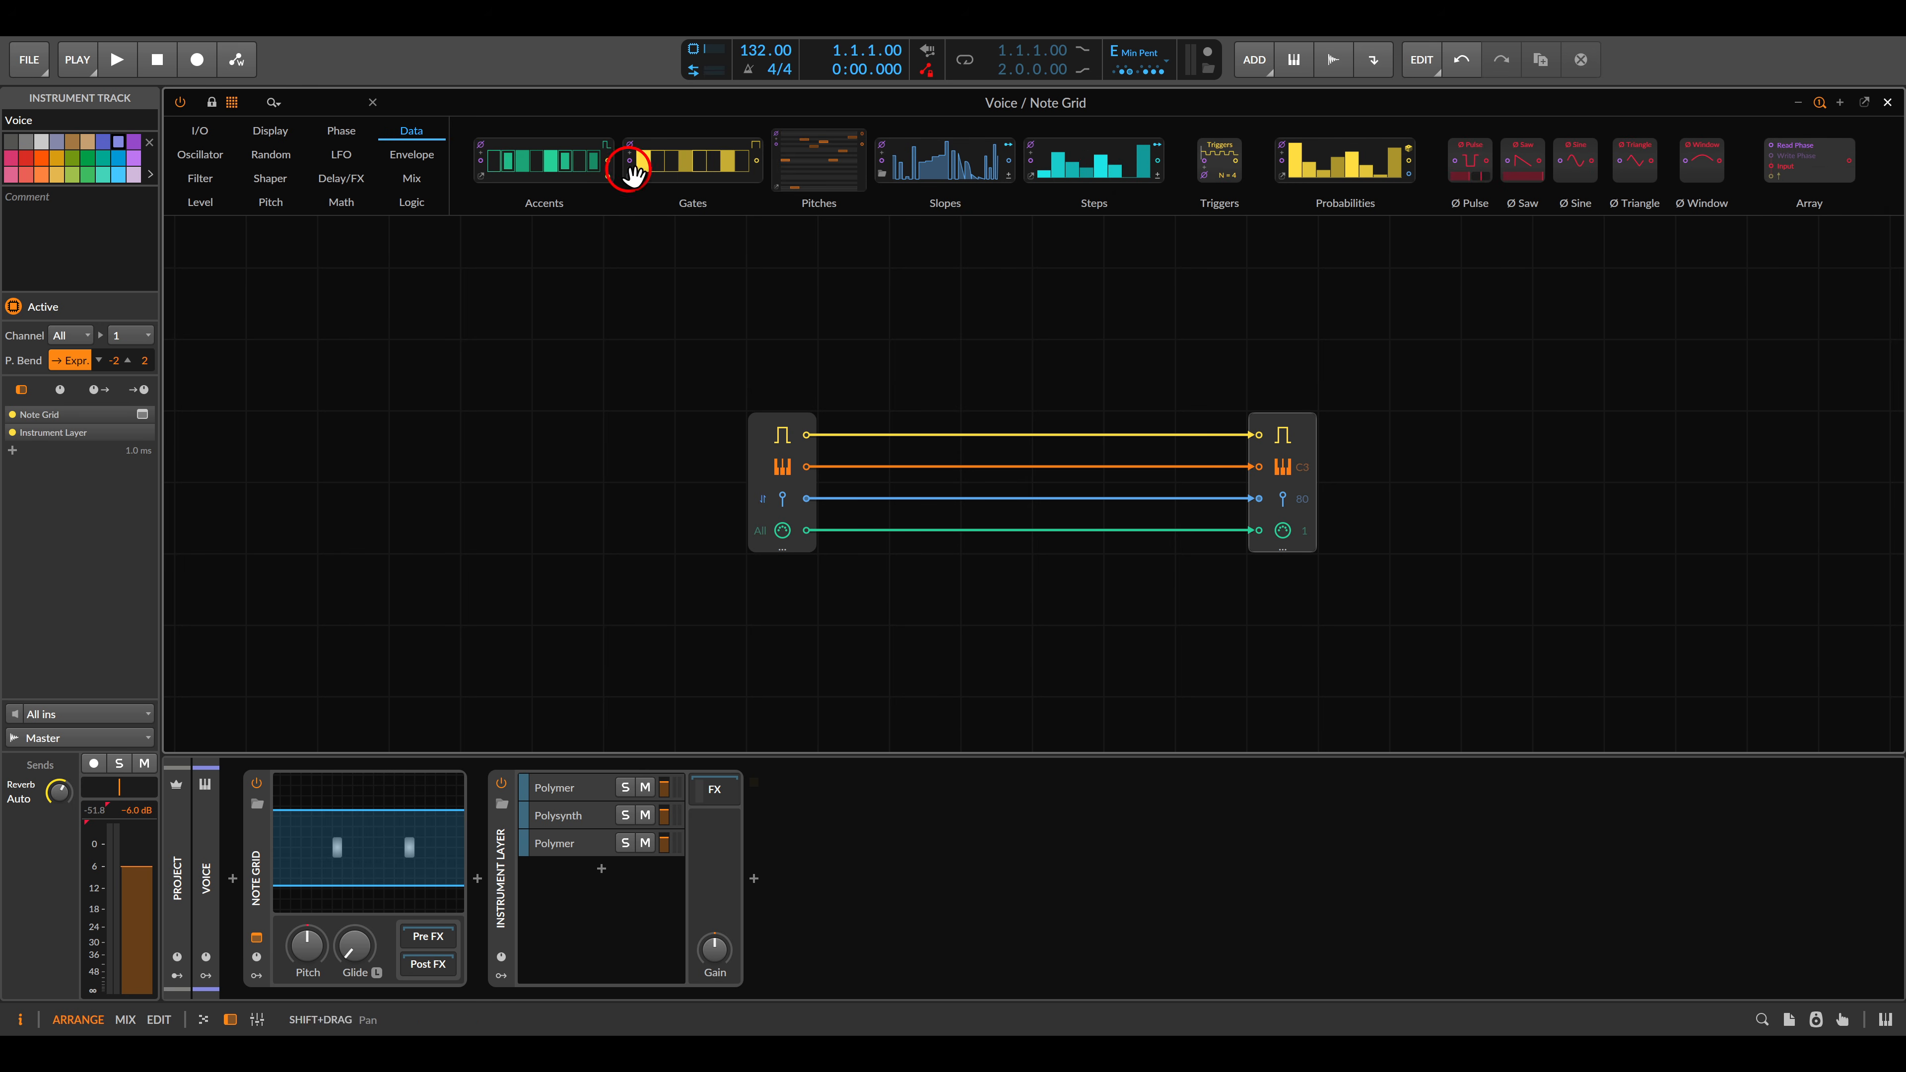
mouse_move(1097, 183)
left_mouse_down()
mouse_move(679, 305)
mouse_move(788, 306)
left_mouse_up()
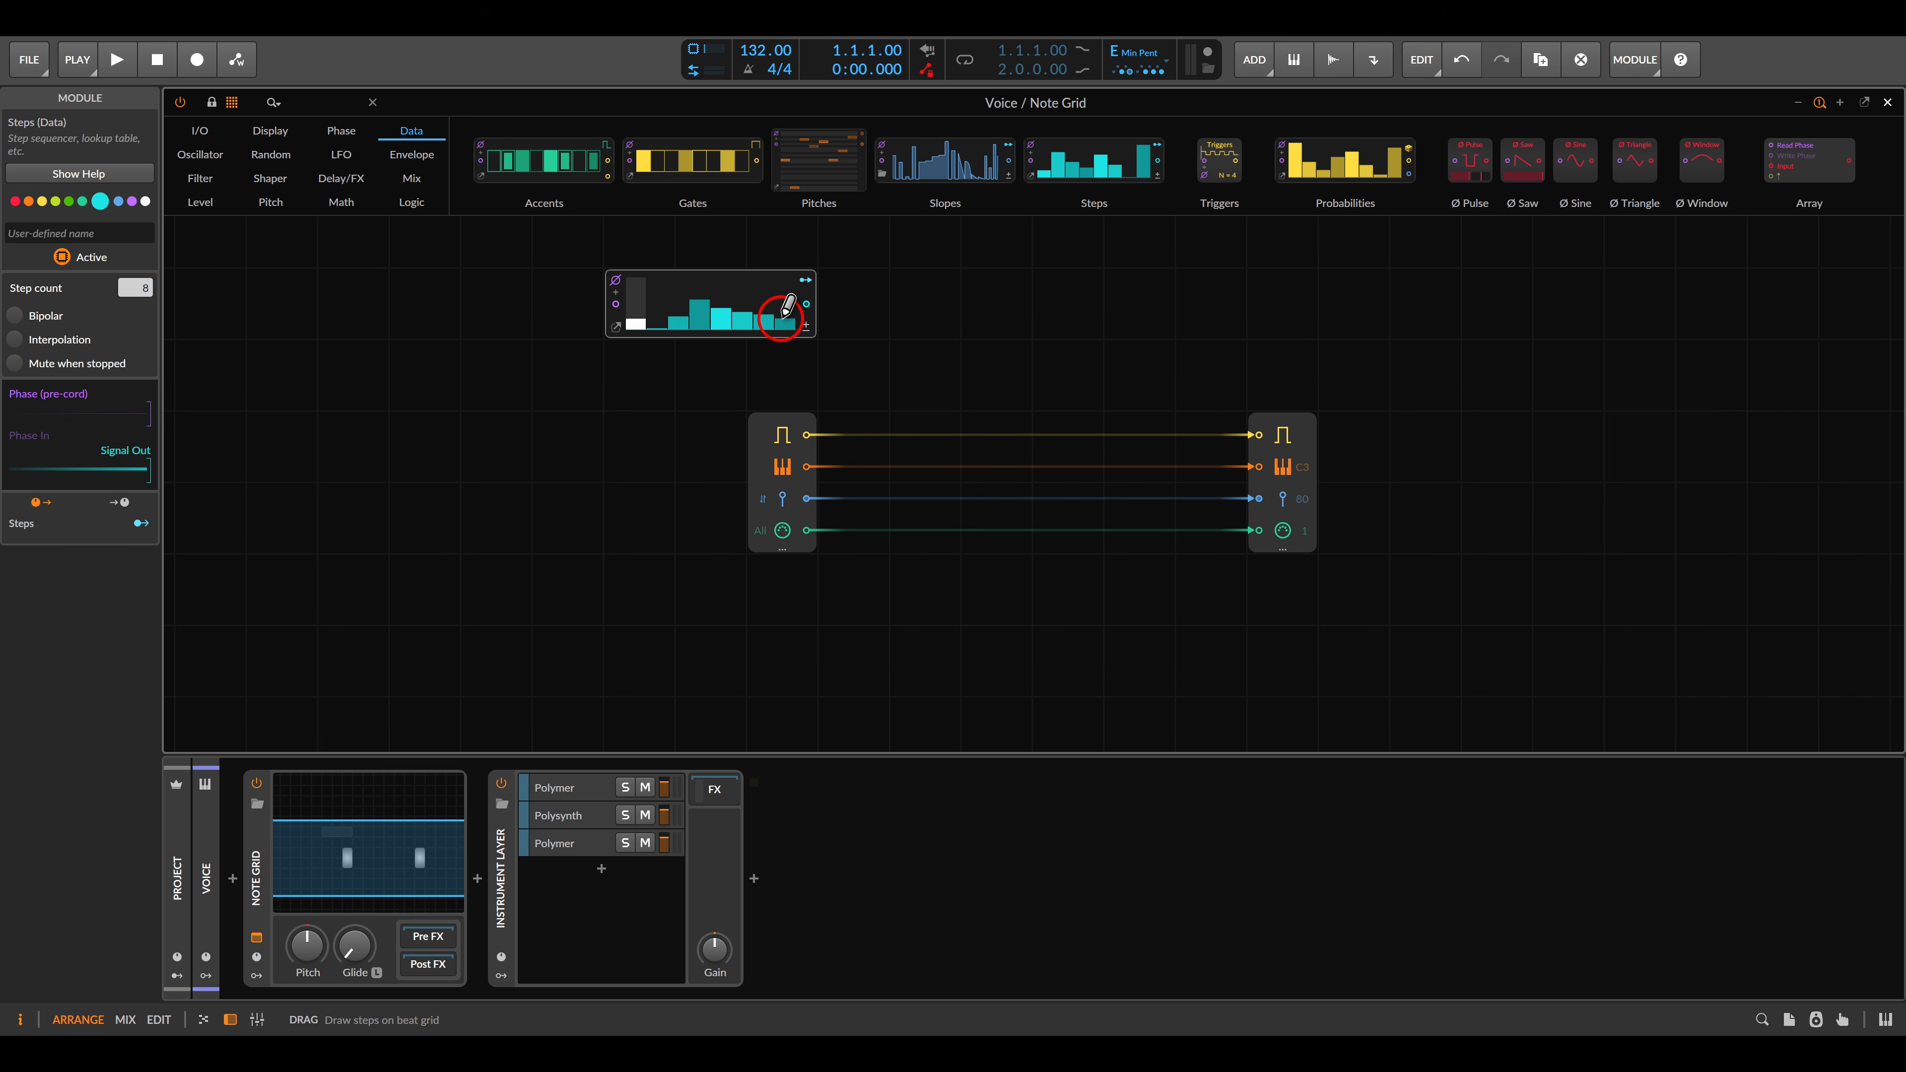
left_click_drag(576, 240, 859, 348)
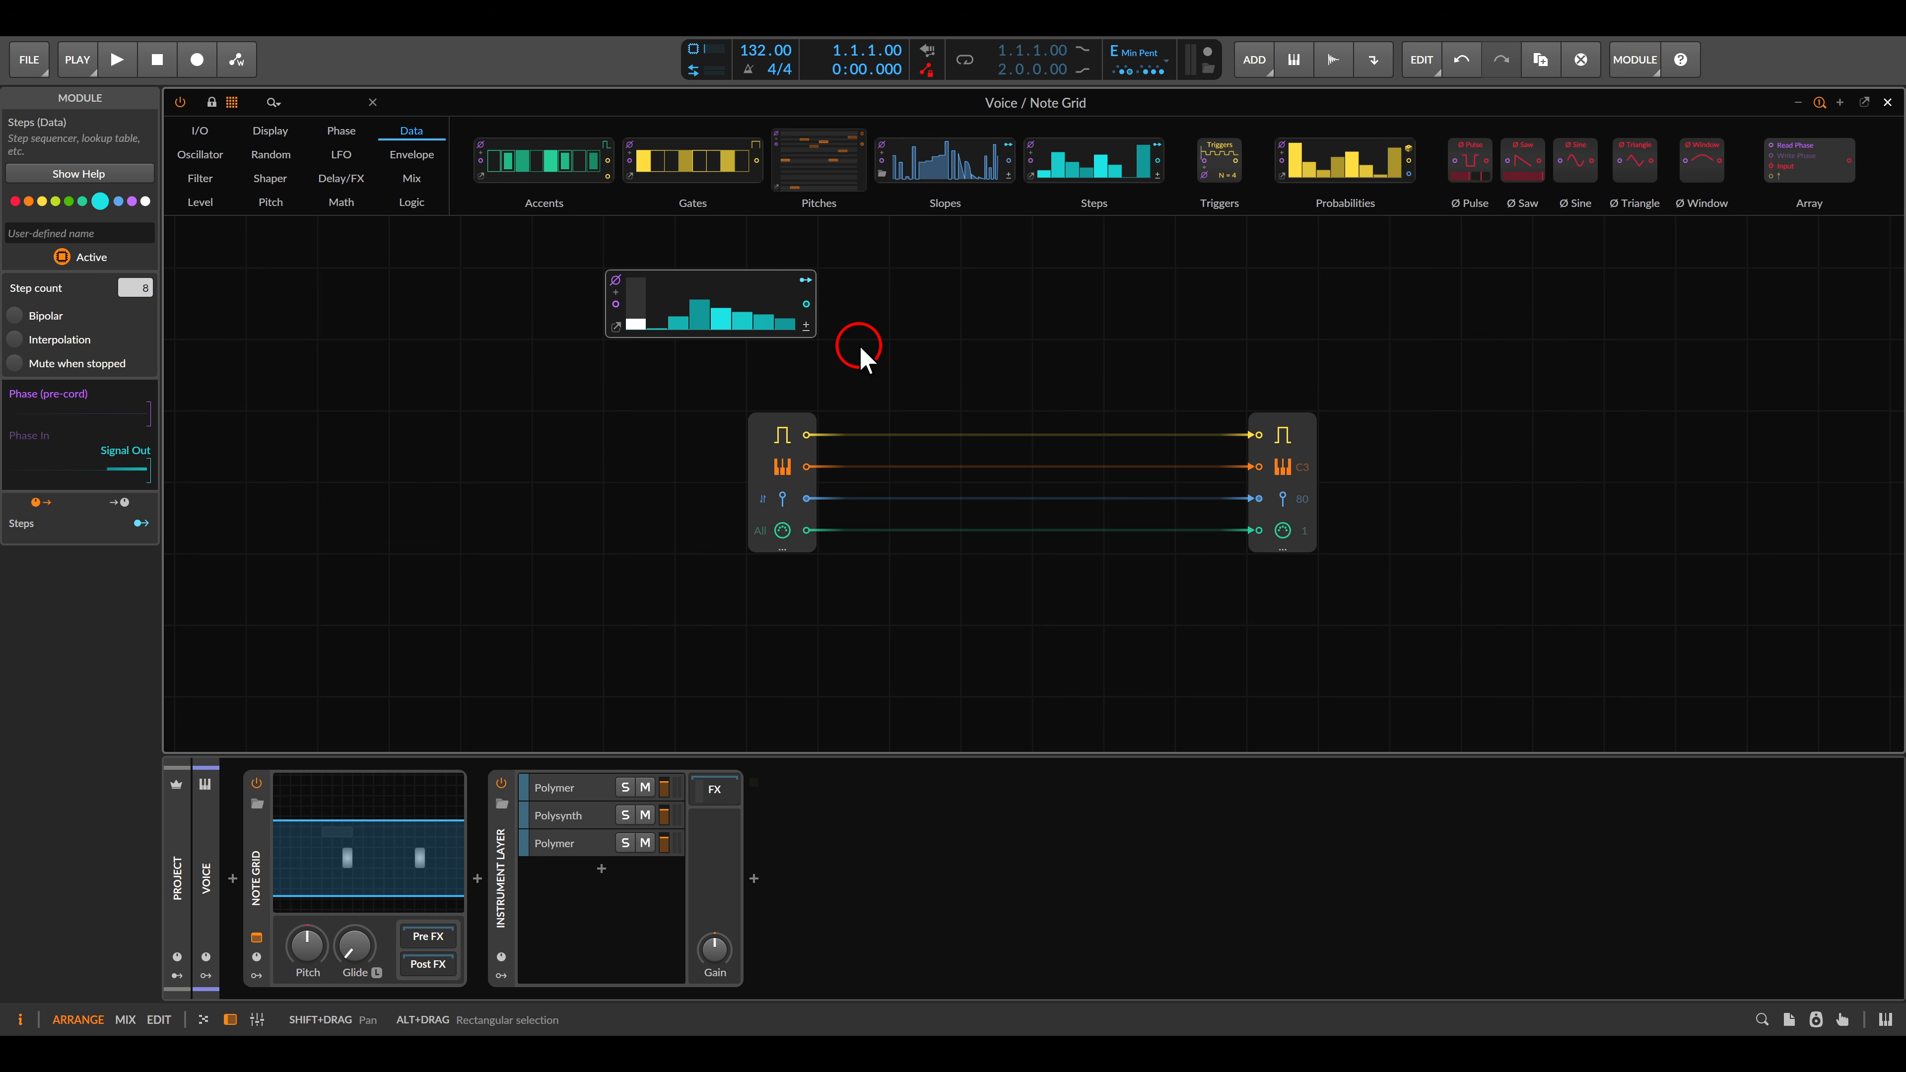
key("Delete")
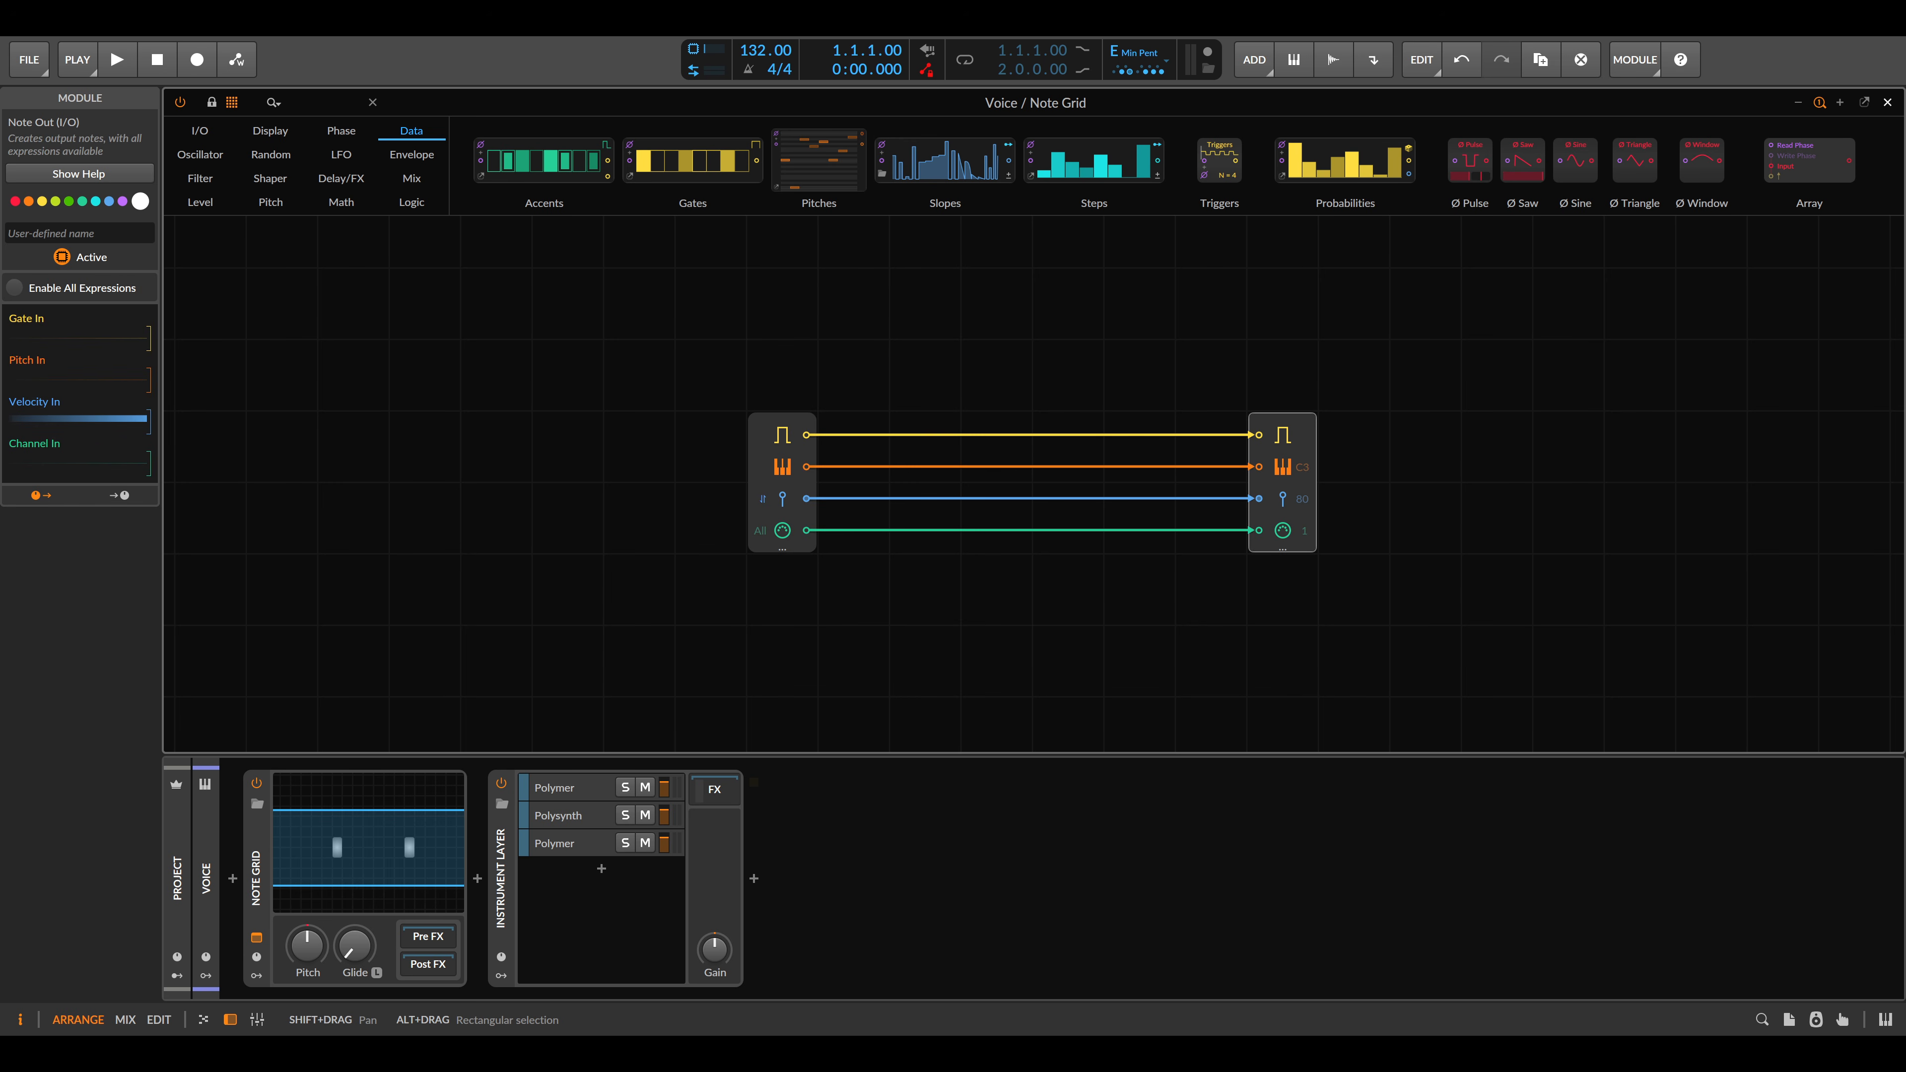
Step: Add a Value module below the note input module and make it bipolar
left_click(196, 203)
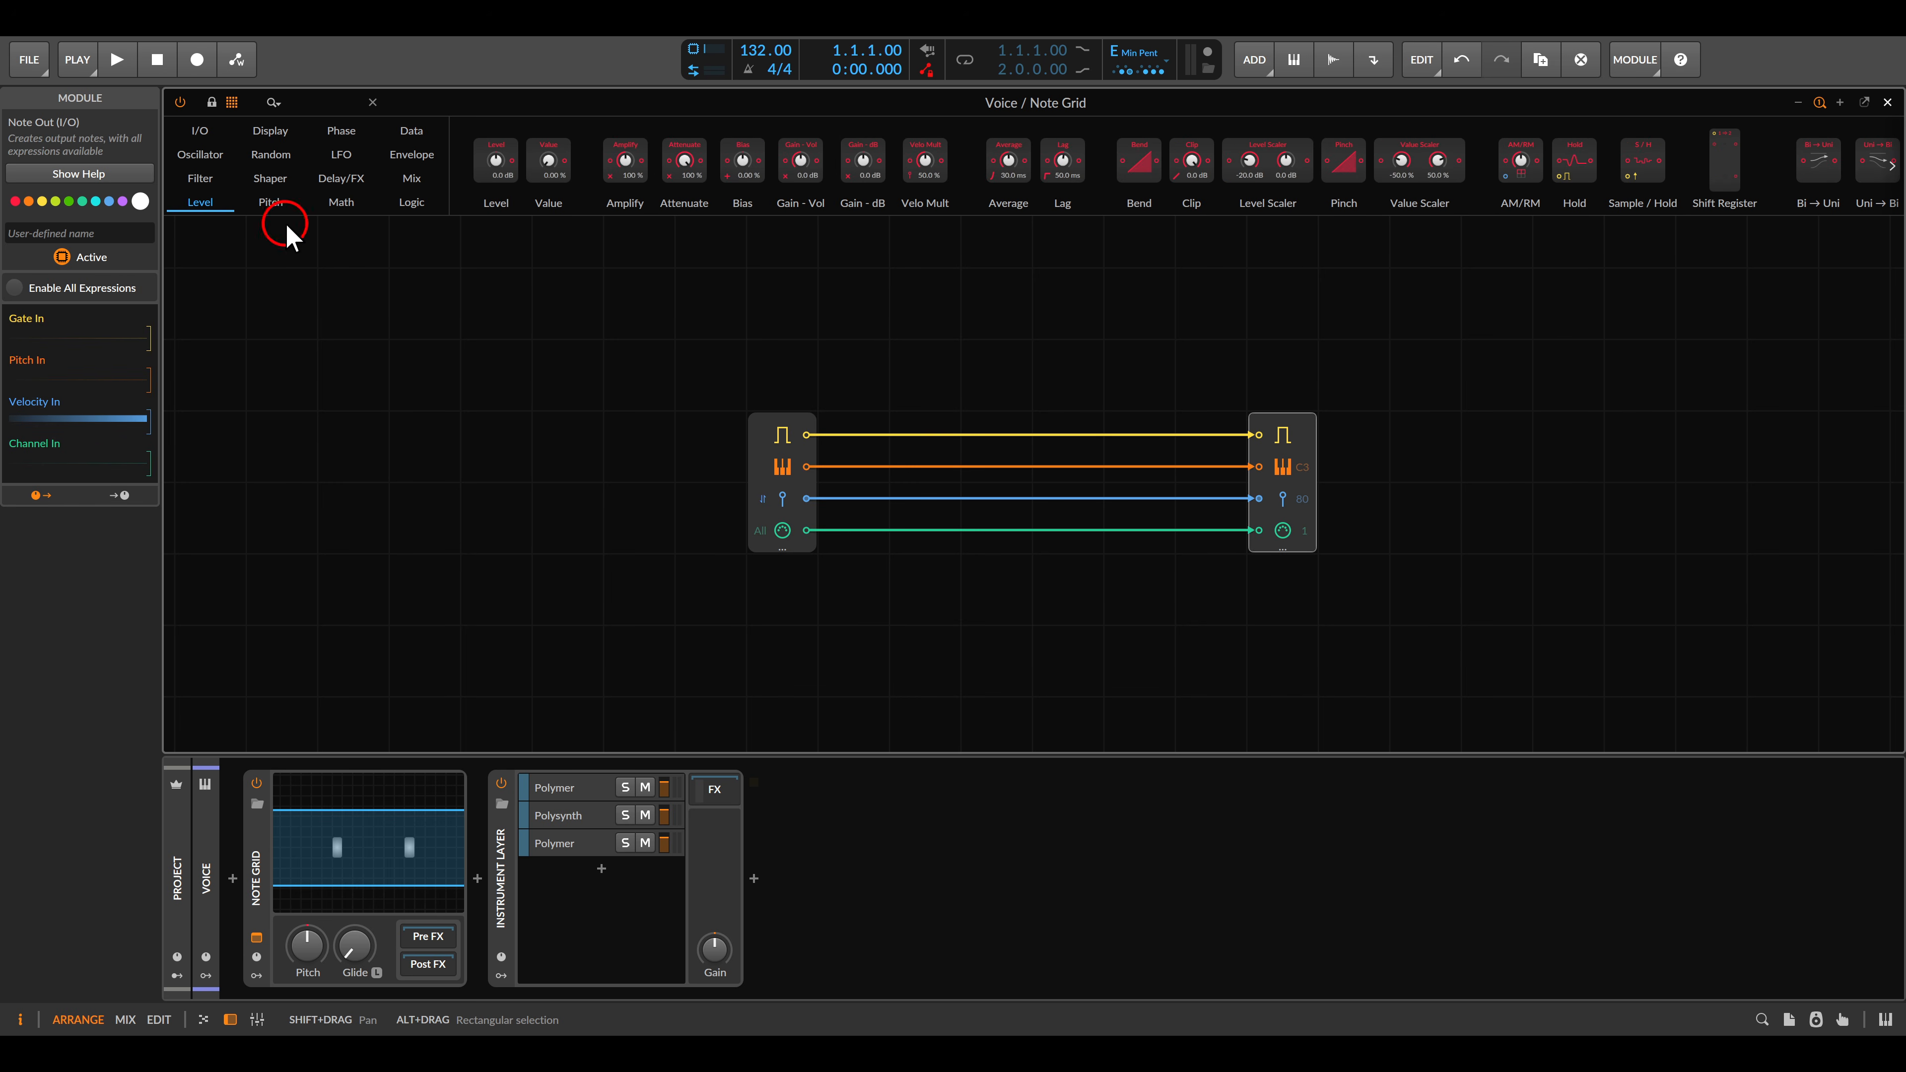
left_click_drag(548, 169, 634, 661)
scroll(683, 544, "down", 3)
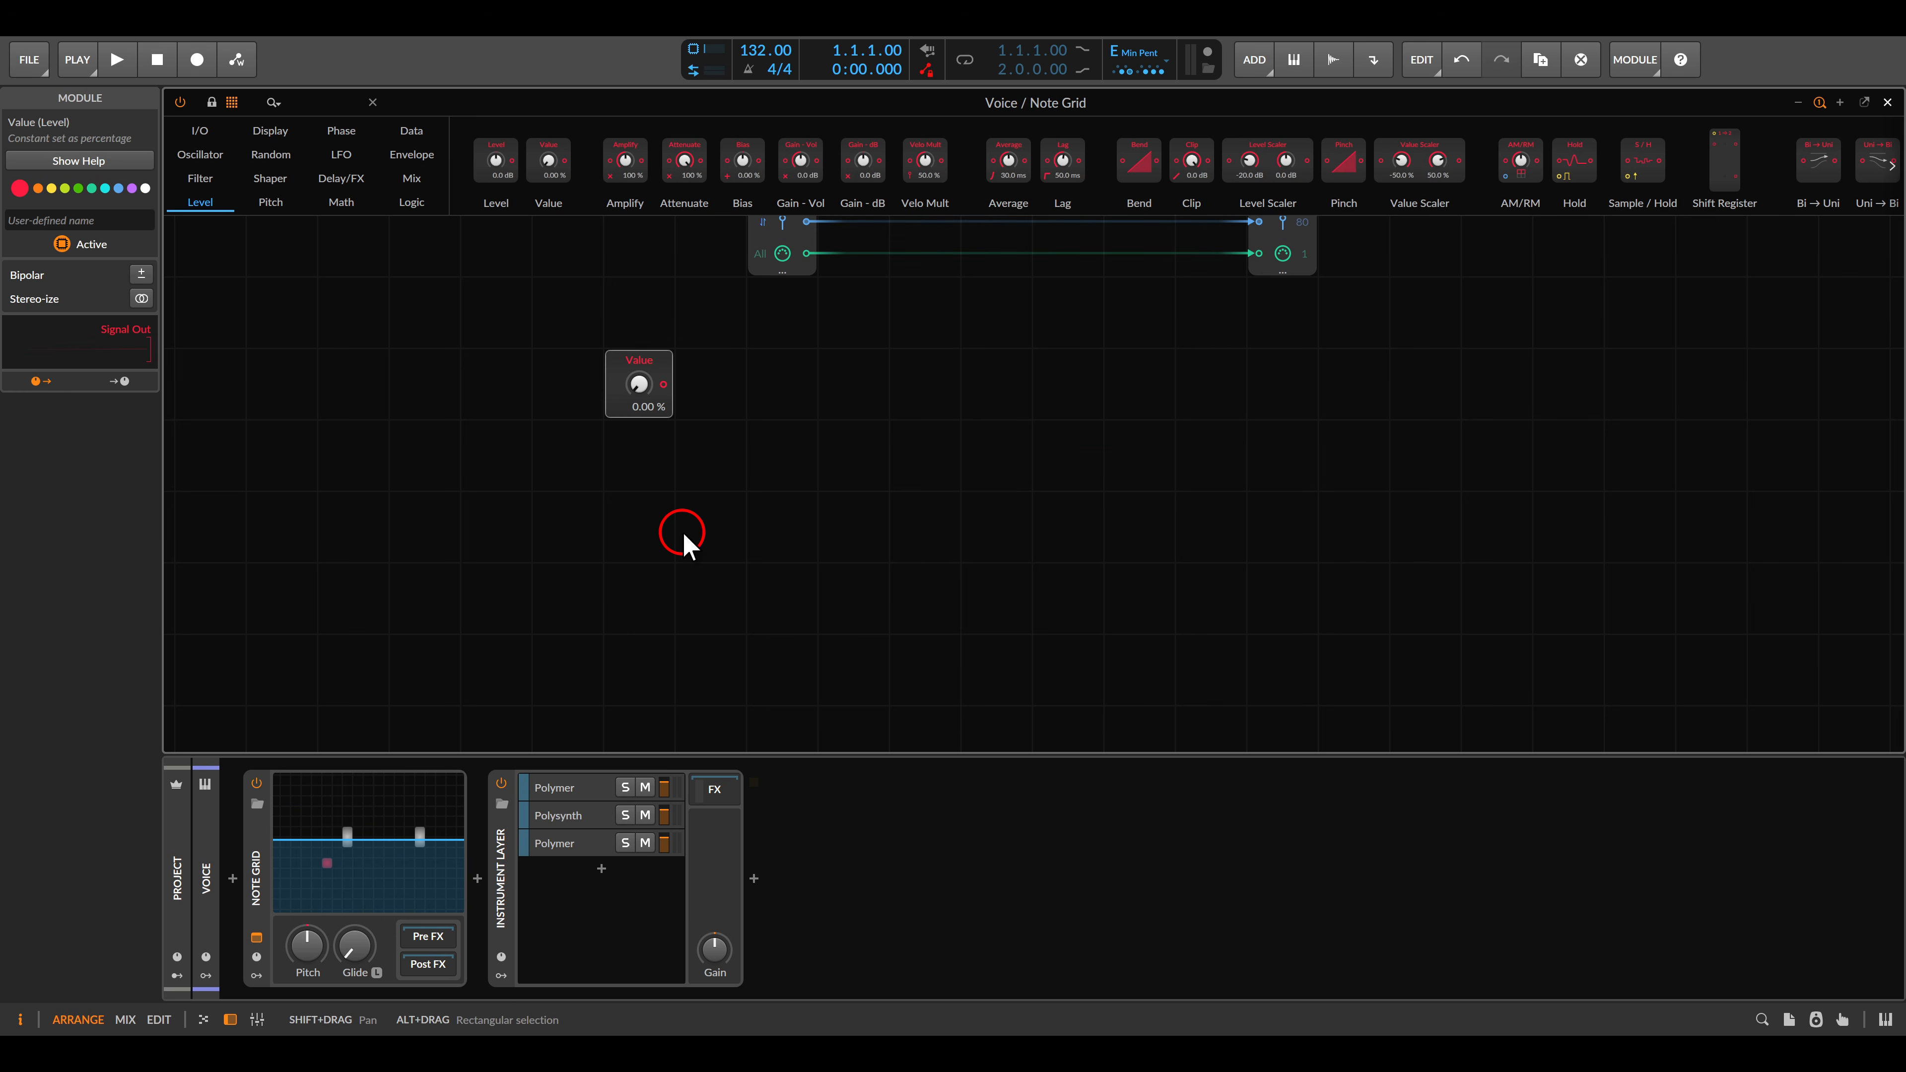
left_click(141, 275)
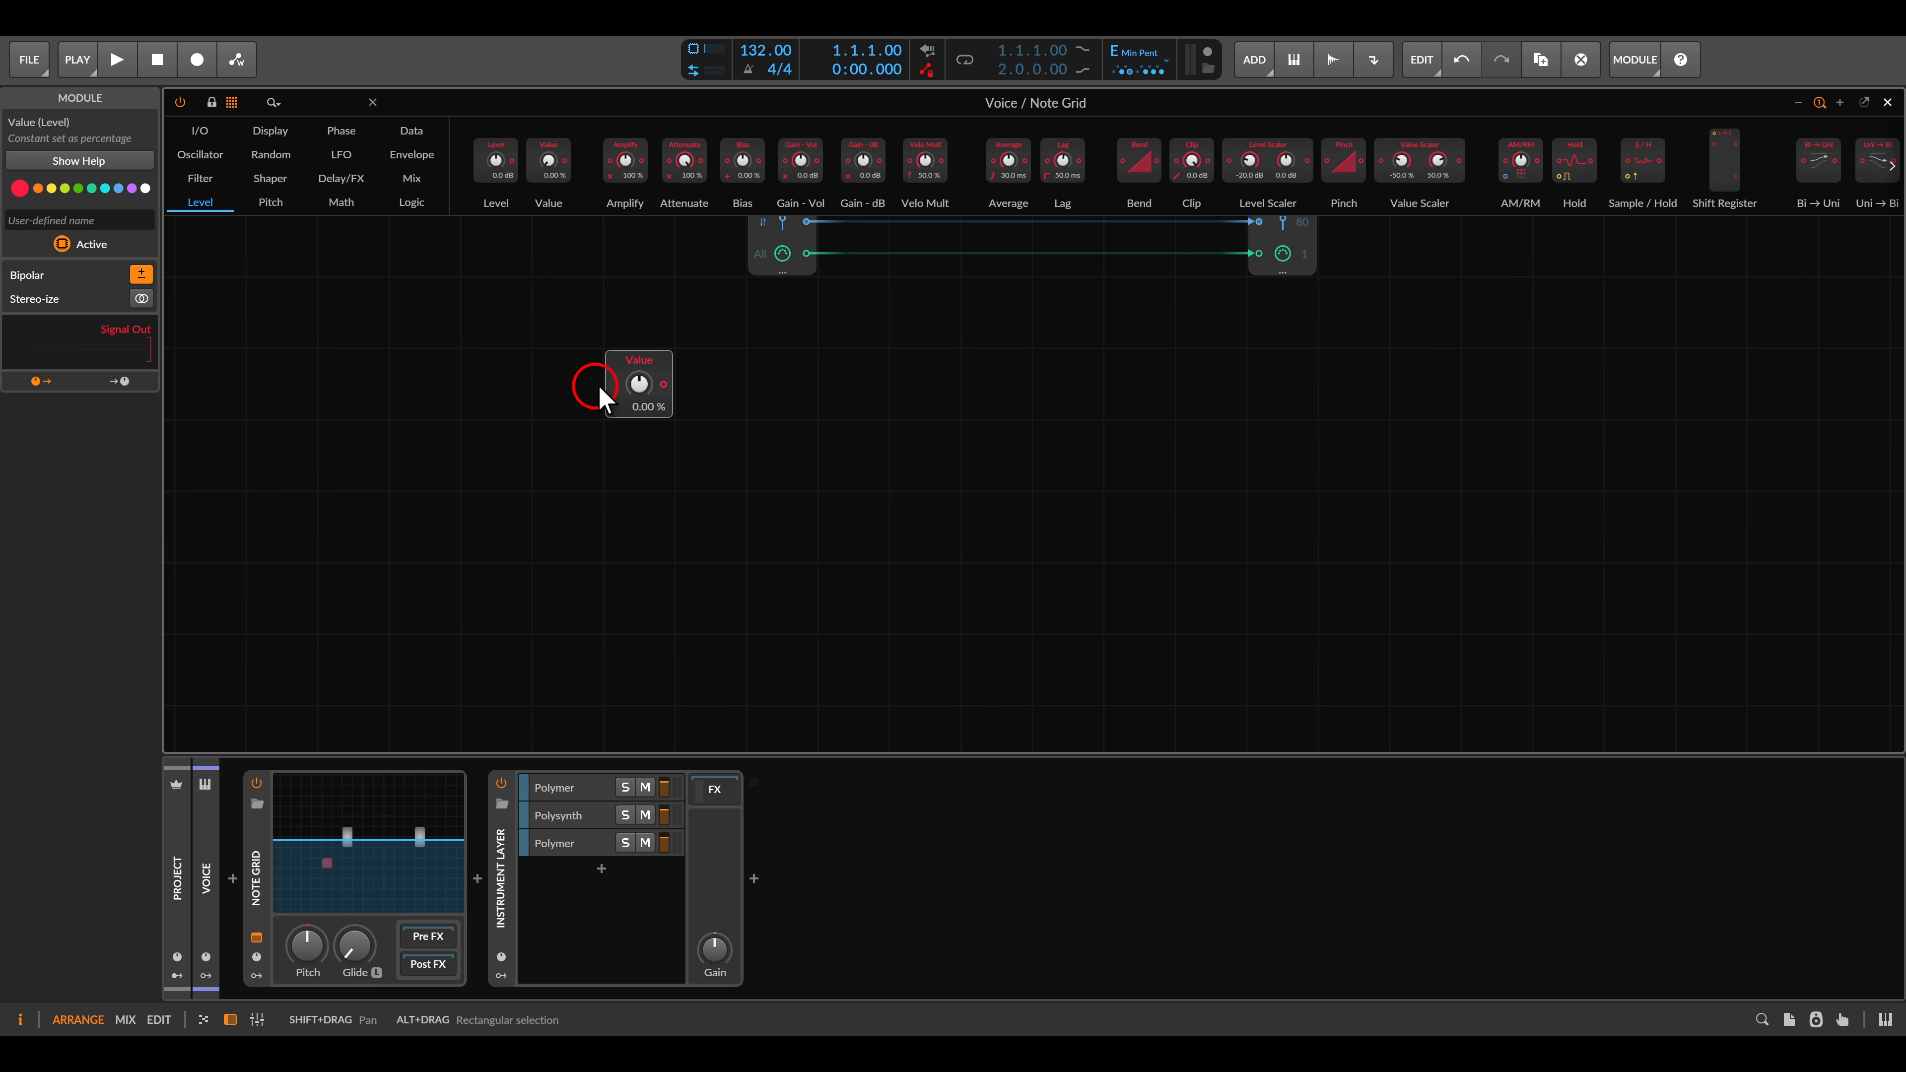
Step: Duplicate the bipolar Value module four times to build a column of five
key("ctrl+d")
key("ctrl+d")
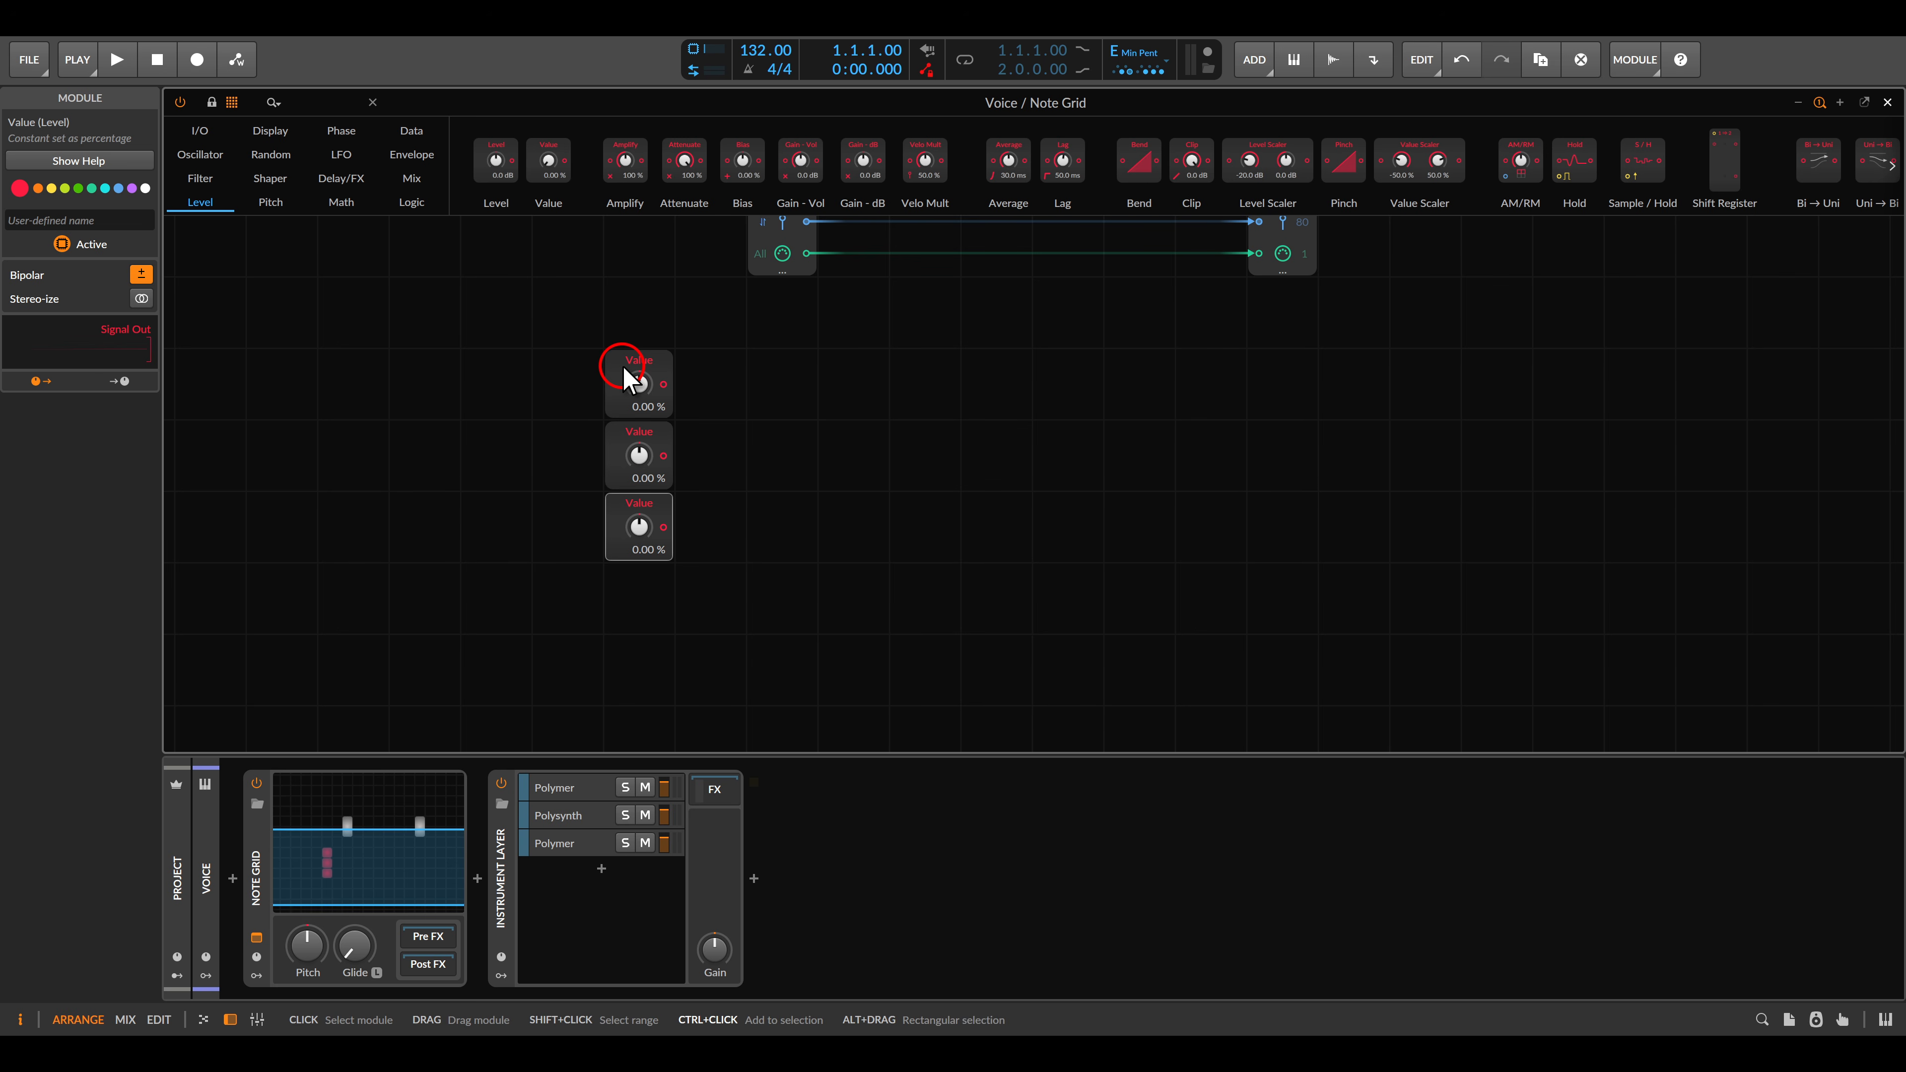
key("ctrl+d")
key("ctrl+d")
scroll(897, 451, "down", 2)
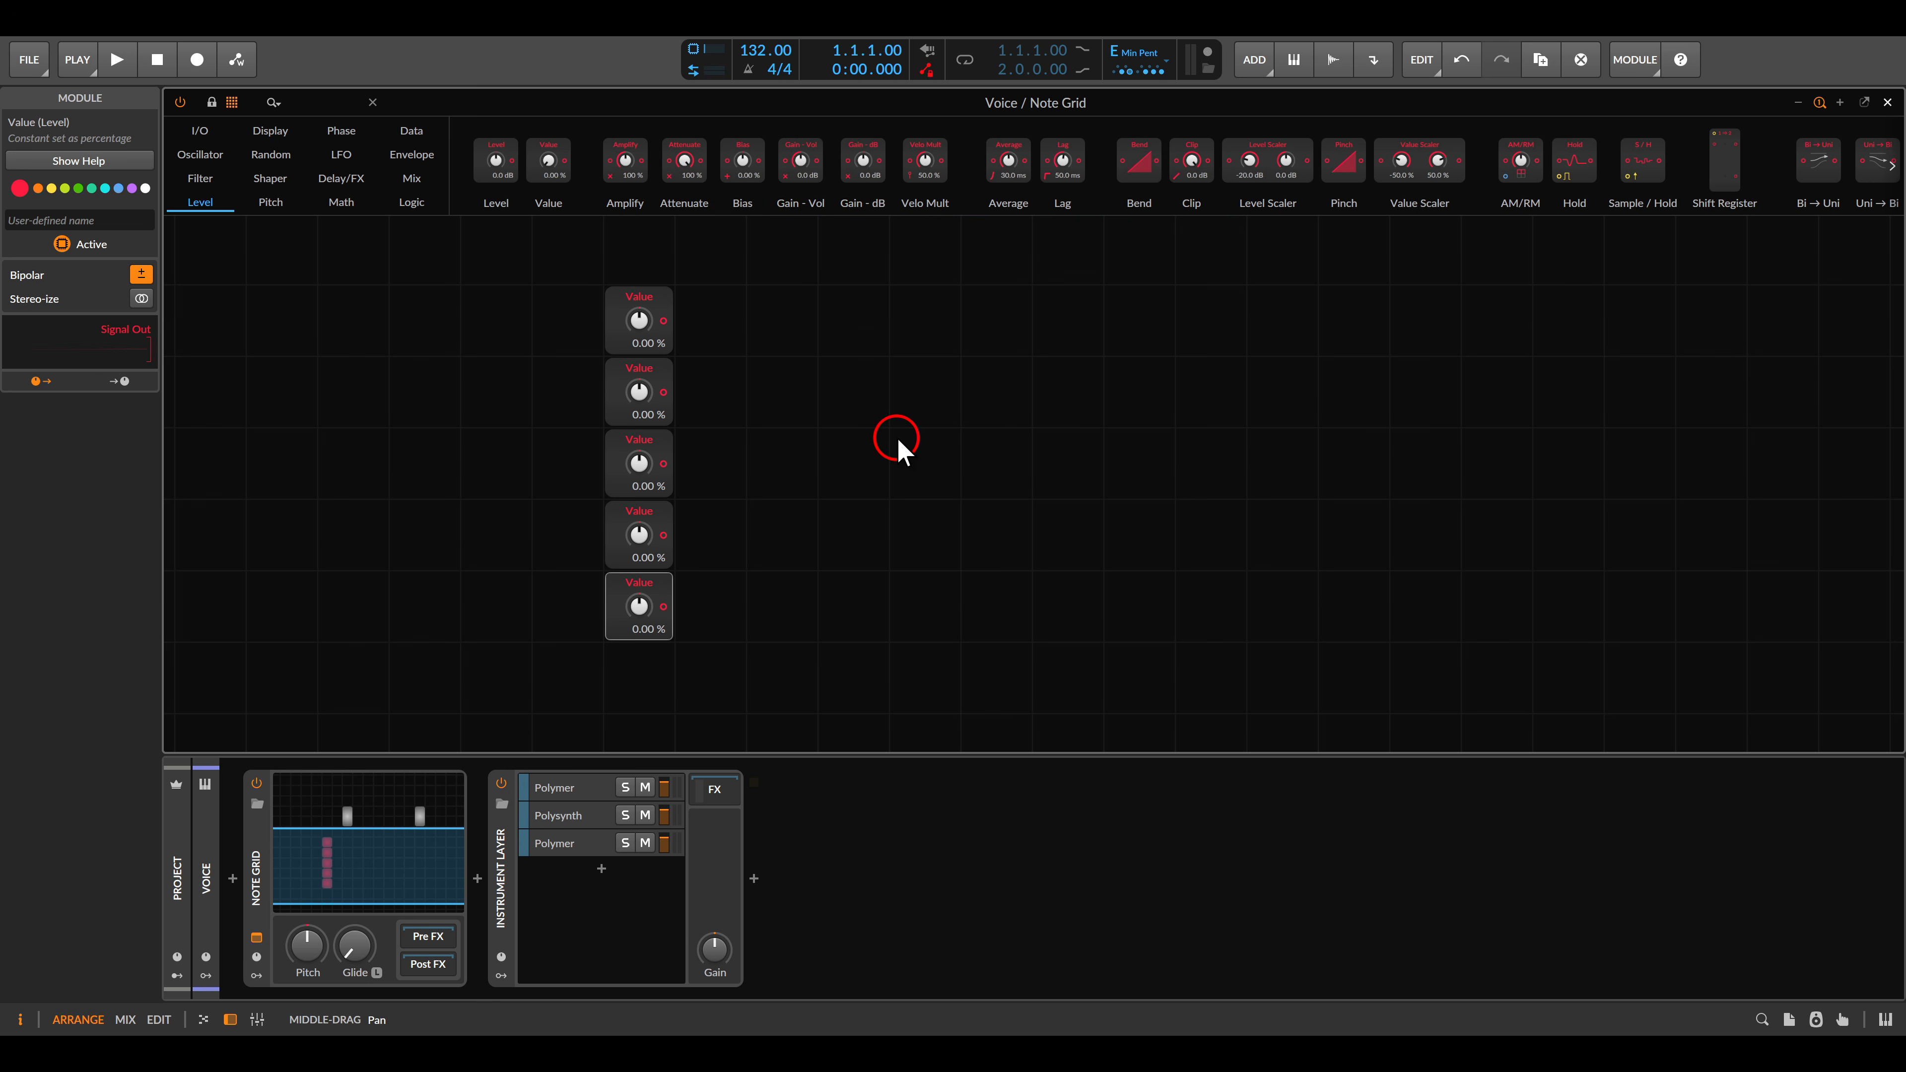
Step: Add a Merge module beside the Value column with 5 in ports and Nearest interpolation
left_click(410, 180)
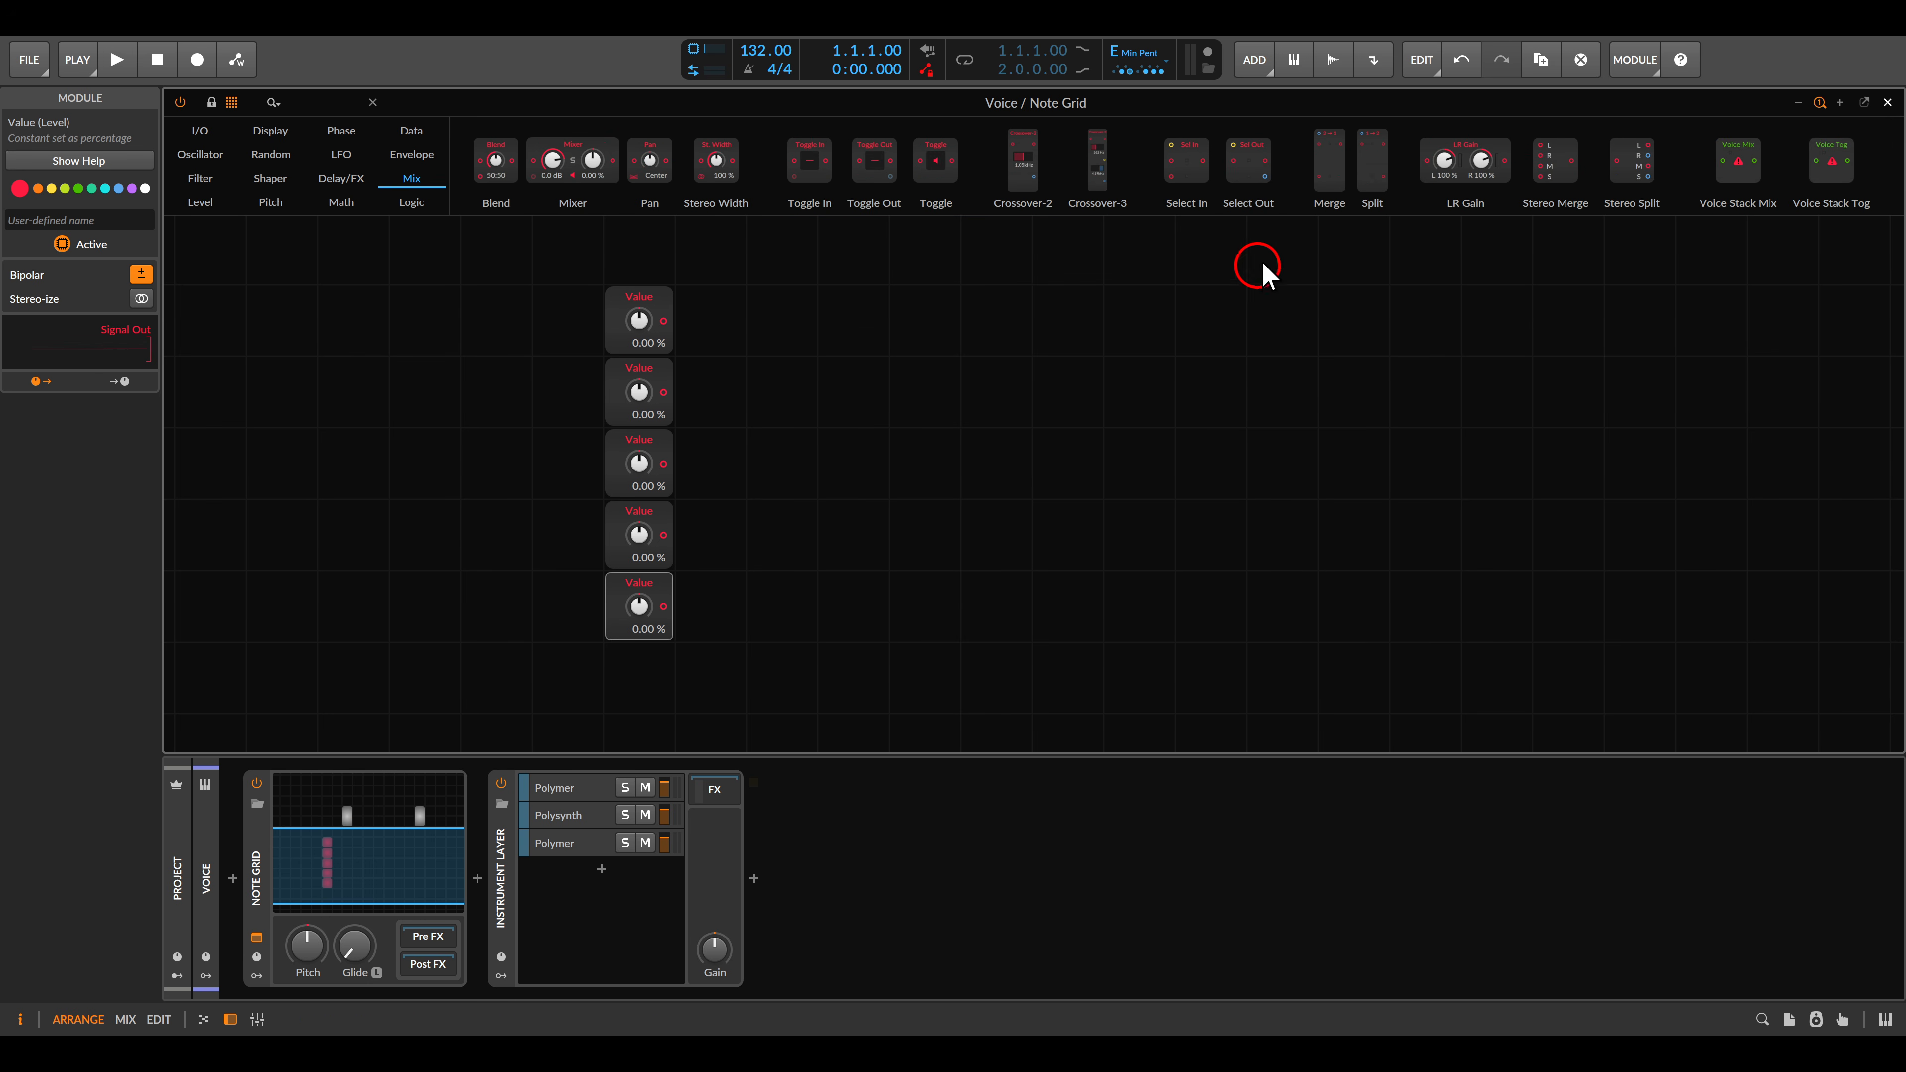
left_click_drag(1321, 159, 723, 328)
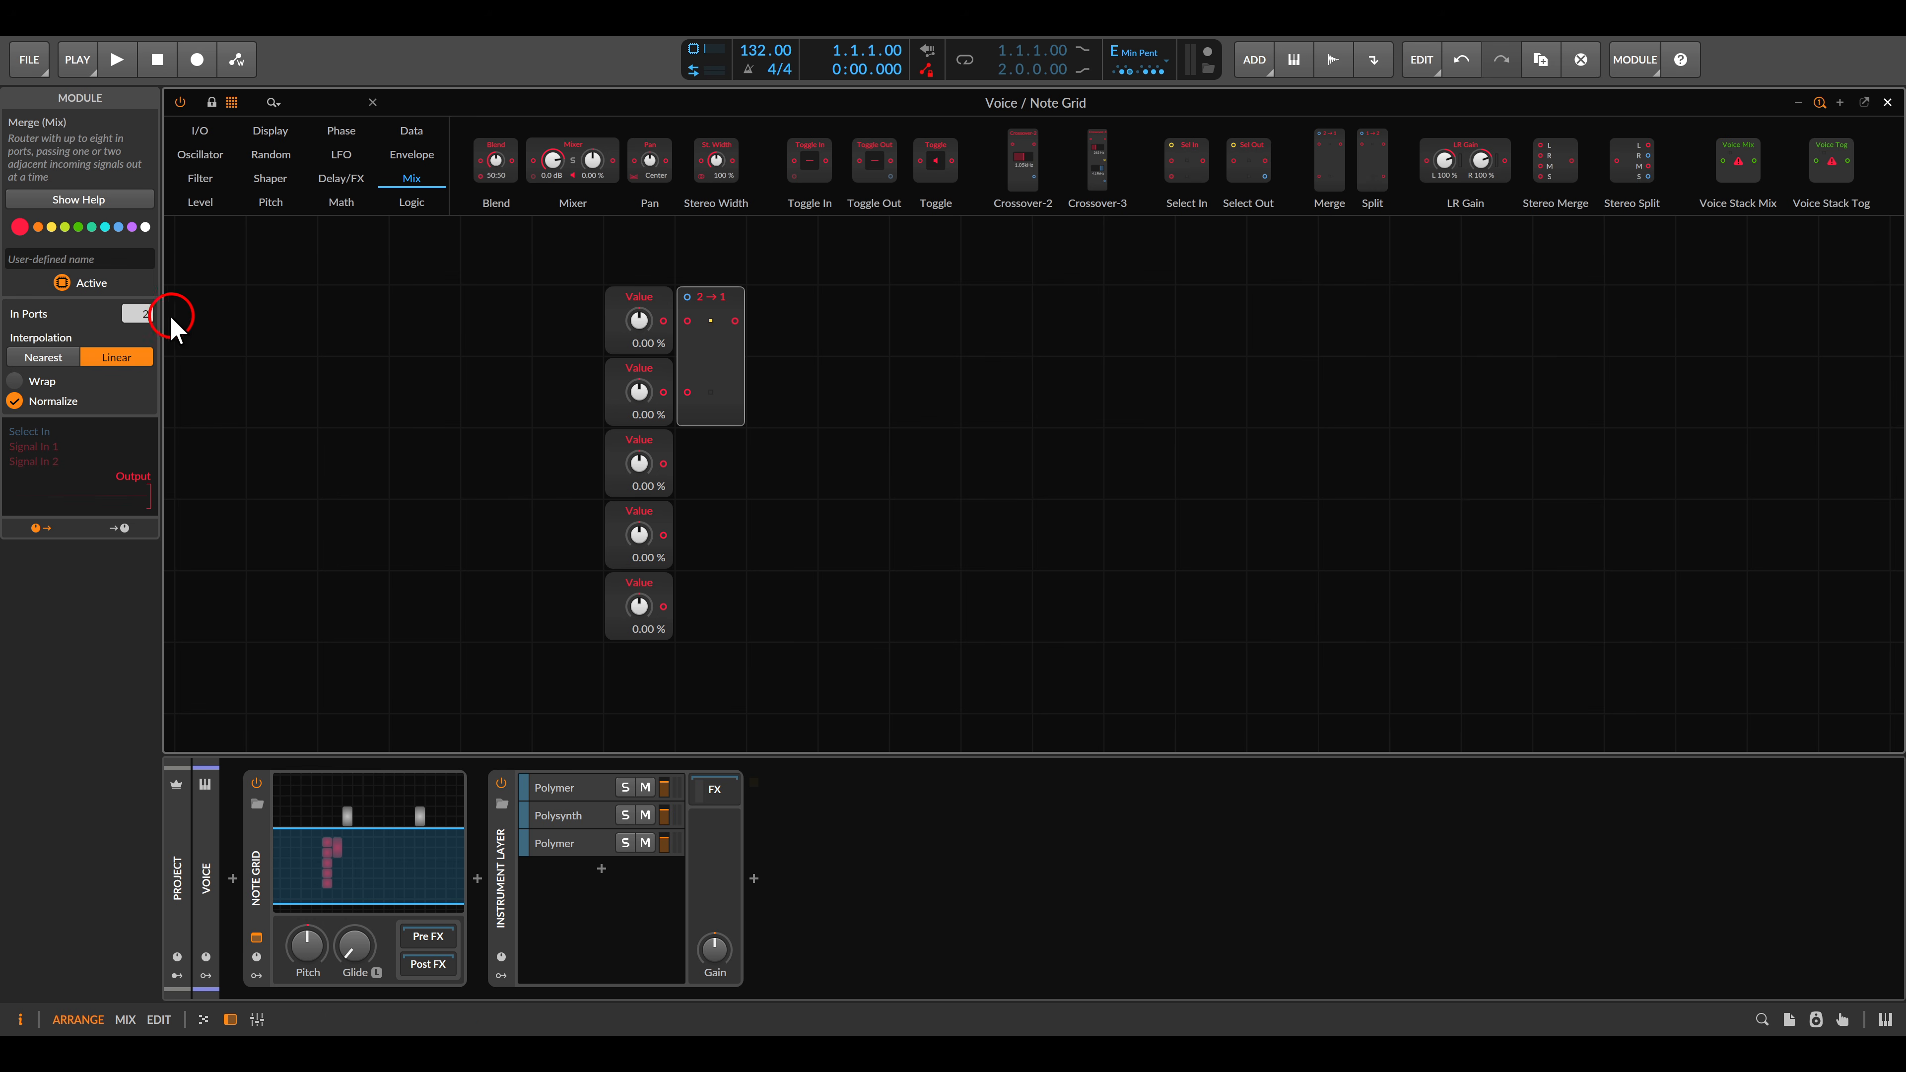
scroll(136, 314, "up", 1)
scroll(136, 314, "up", 2)
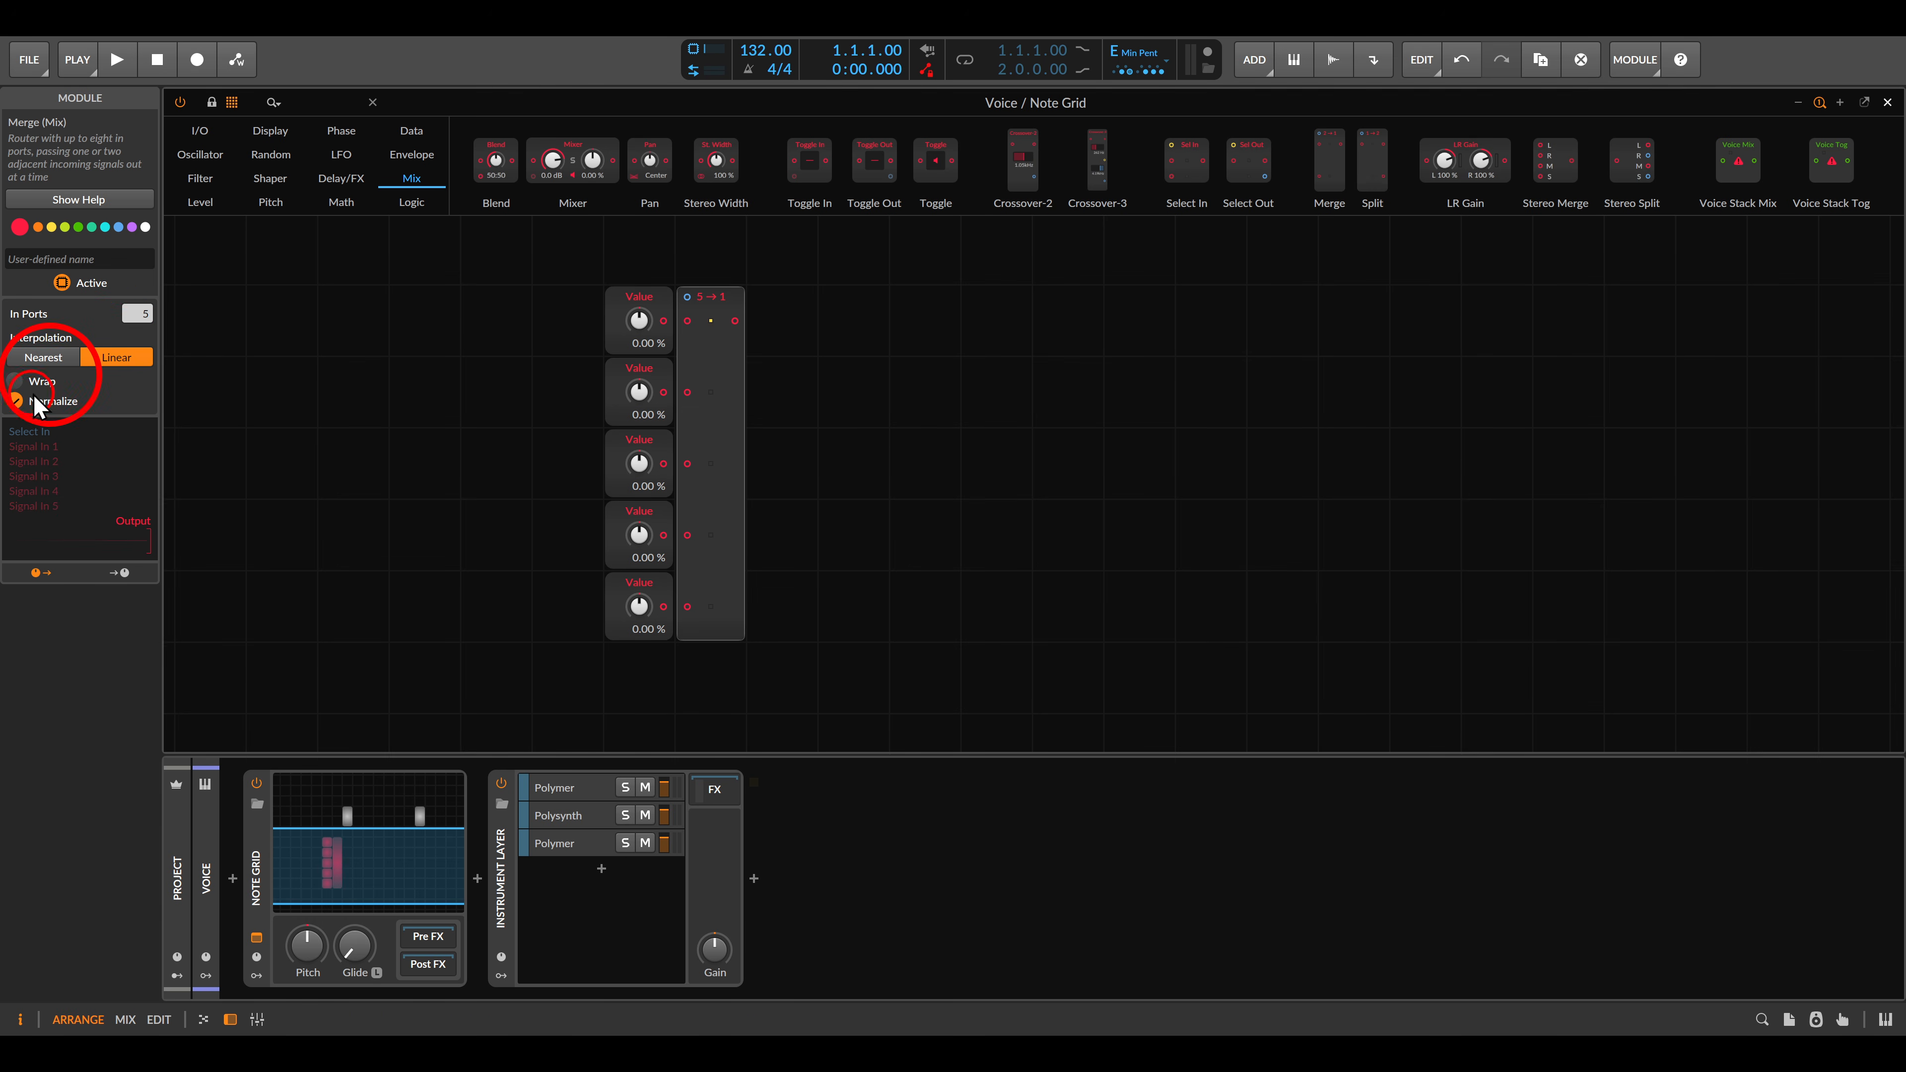
left_click(41, 359)
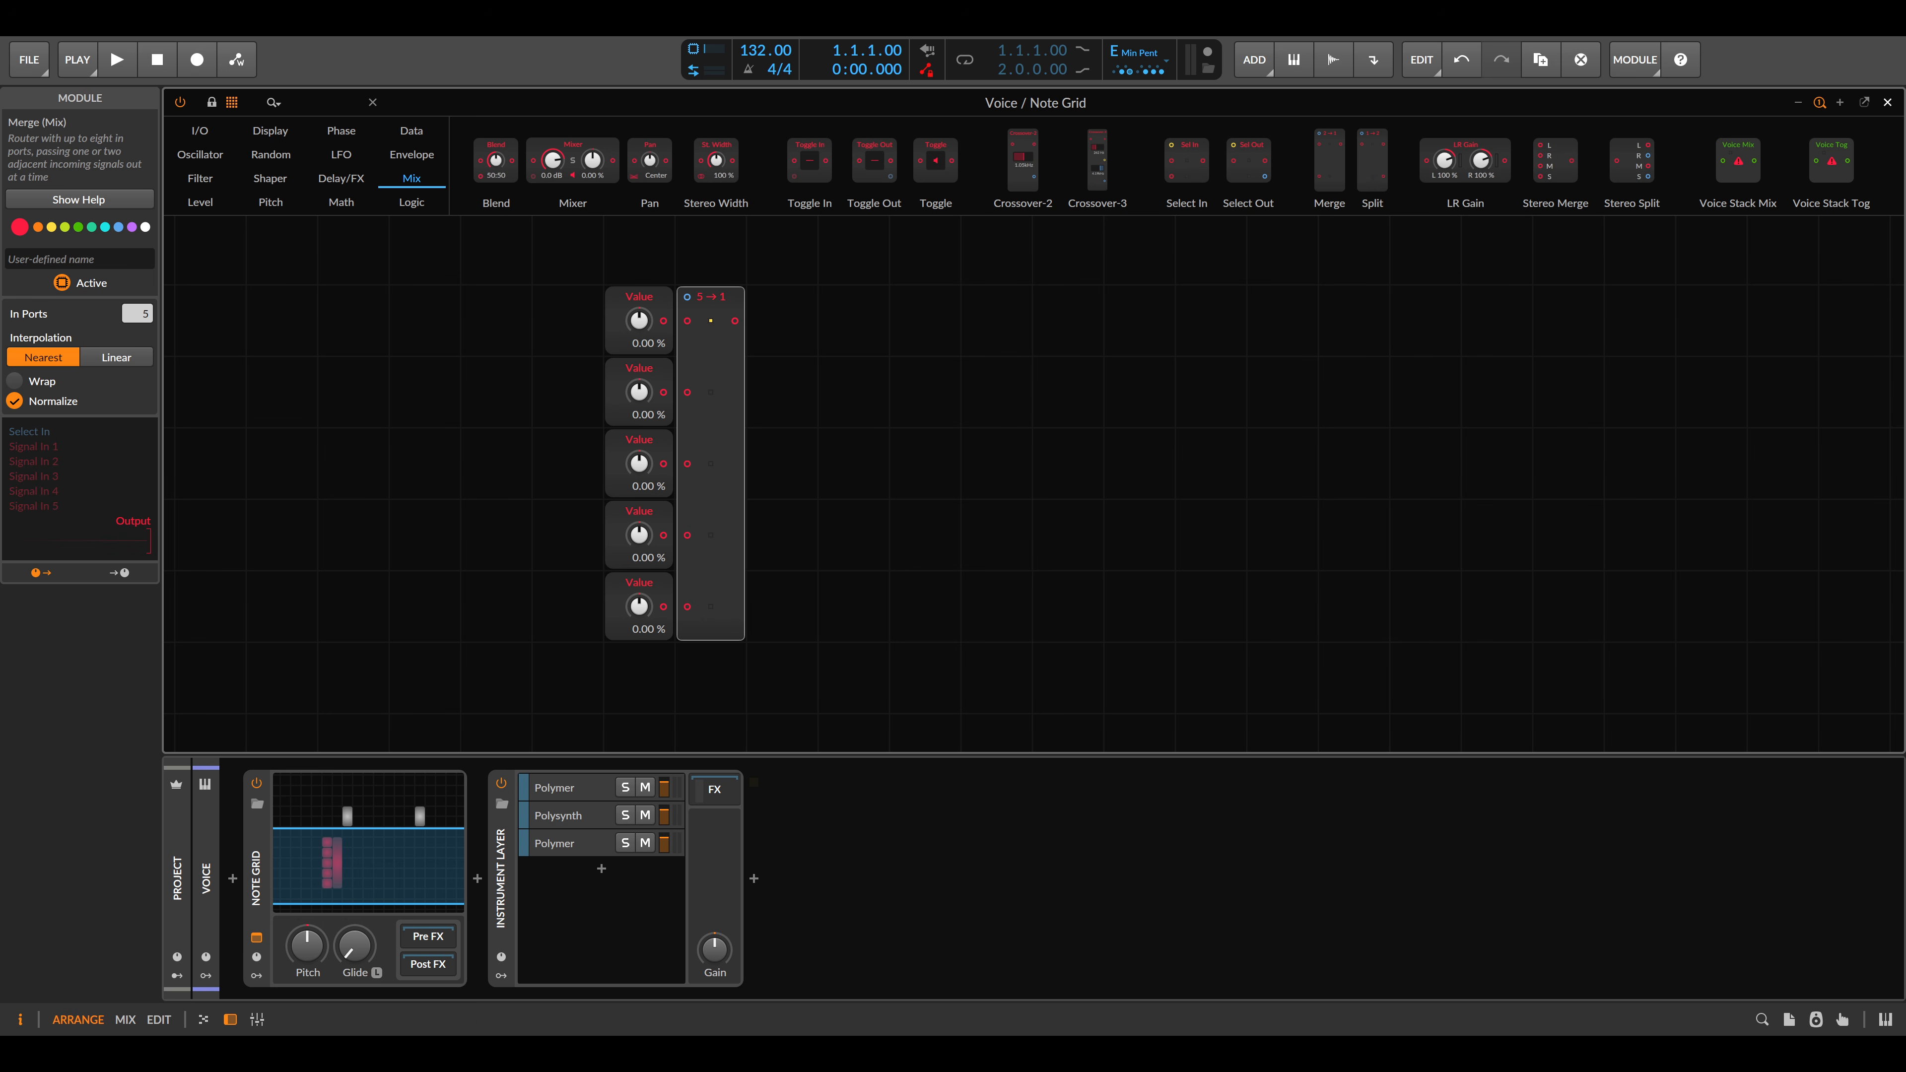
Step: Connect each of the five Value outputs to the matching Merge input
left_click_drag(663, 321, 688, 321)
left_click_drag(687, 392, 664, 392)
left_click_drag(688, 463, 664, 463)
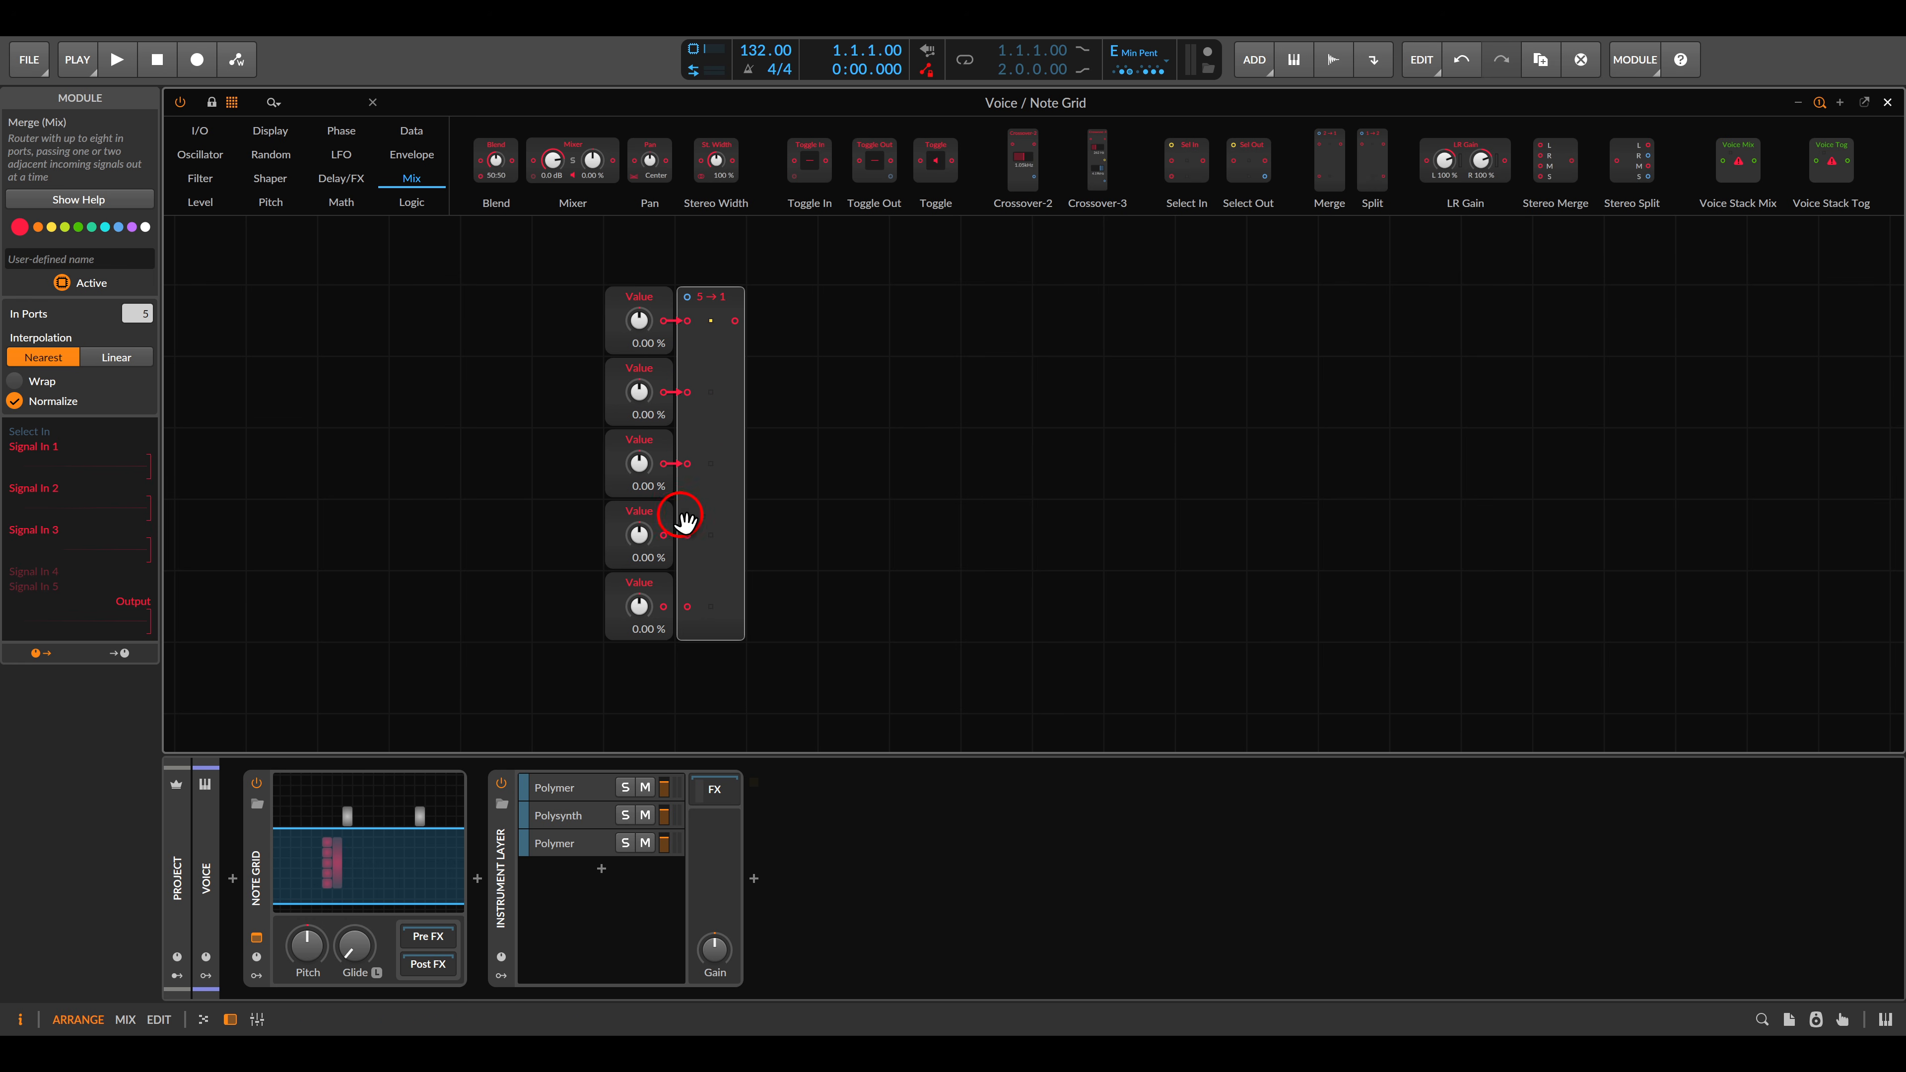
left_click_drag(687, 535, 664, 536)
left_click_drag(664, 606, 683, 607)
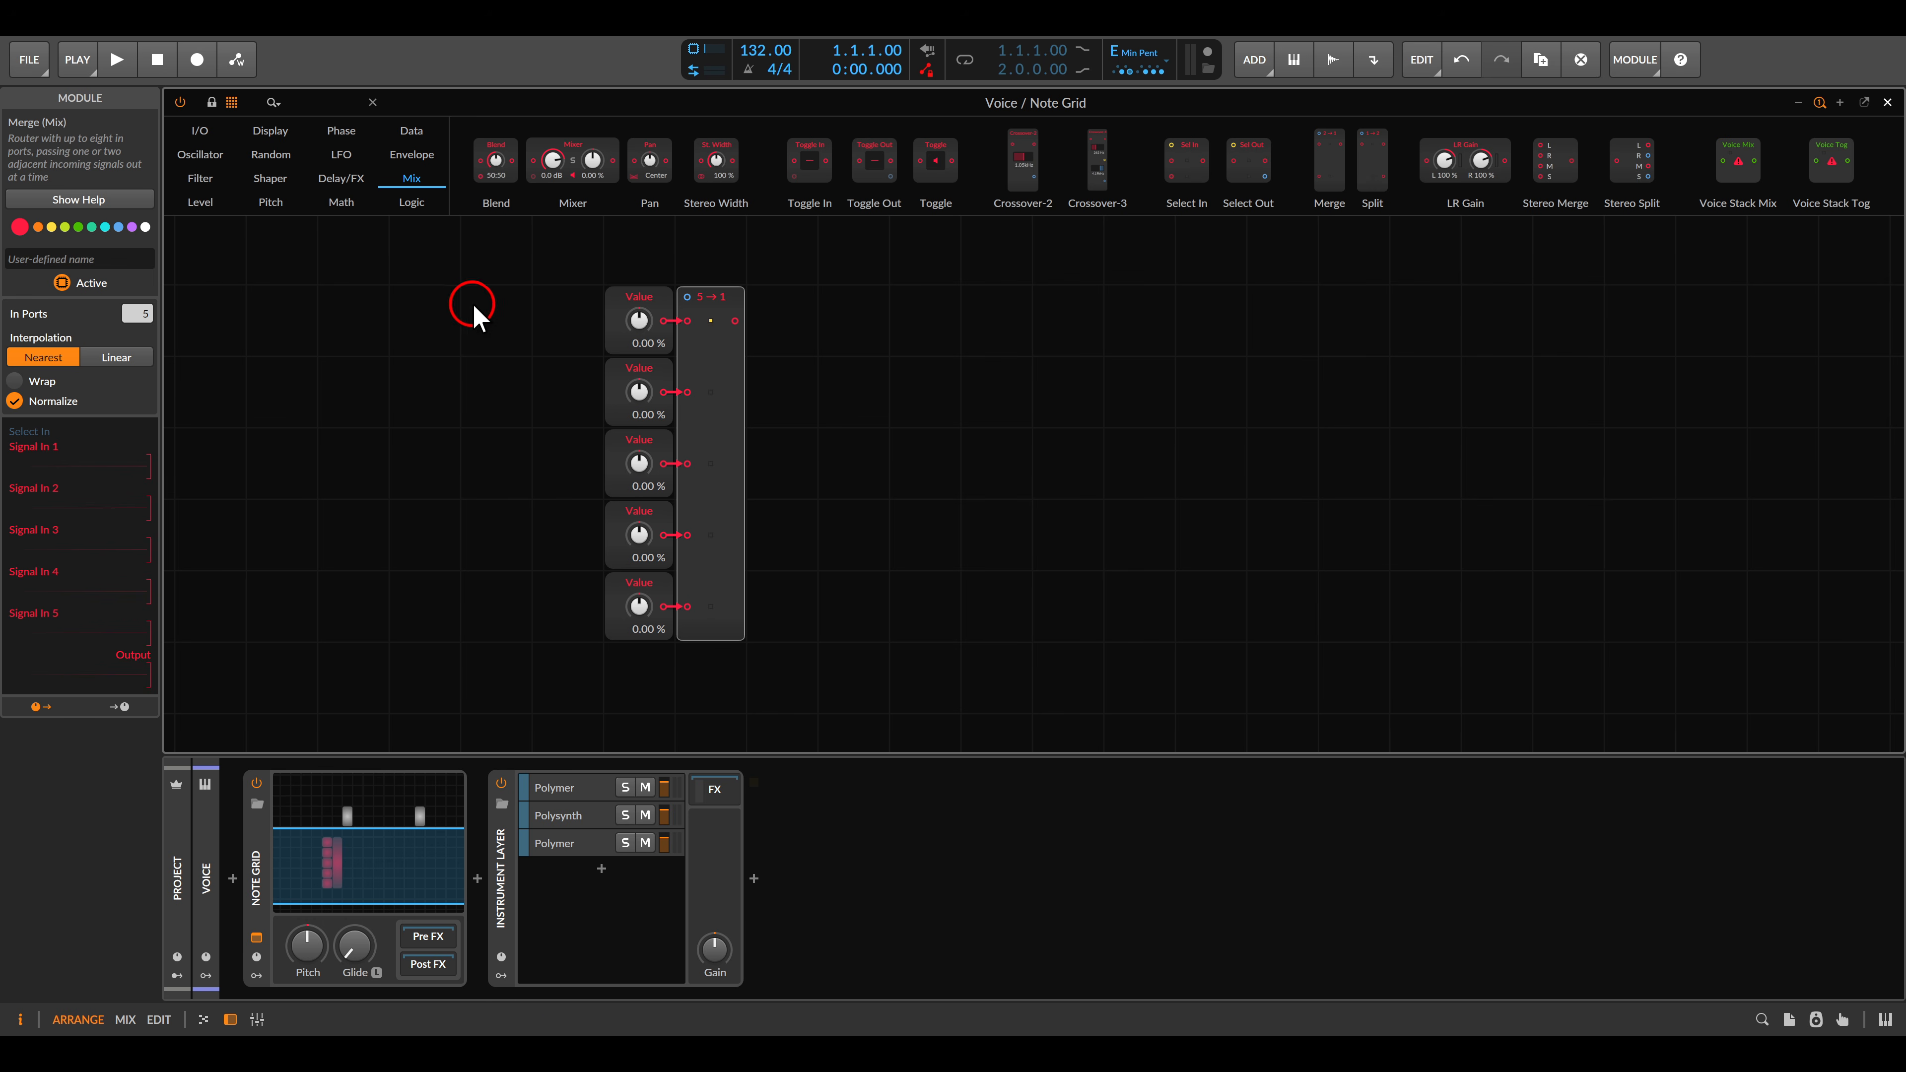
Step: Add an Attenuate module on the Merge output and set it to 0 %
left_click(214, 202)
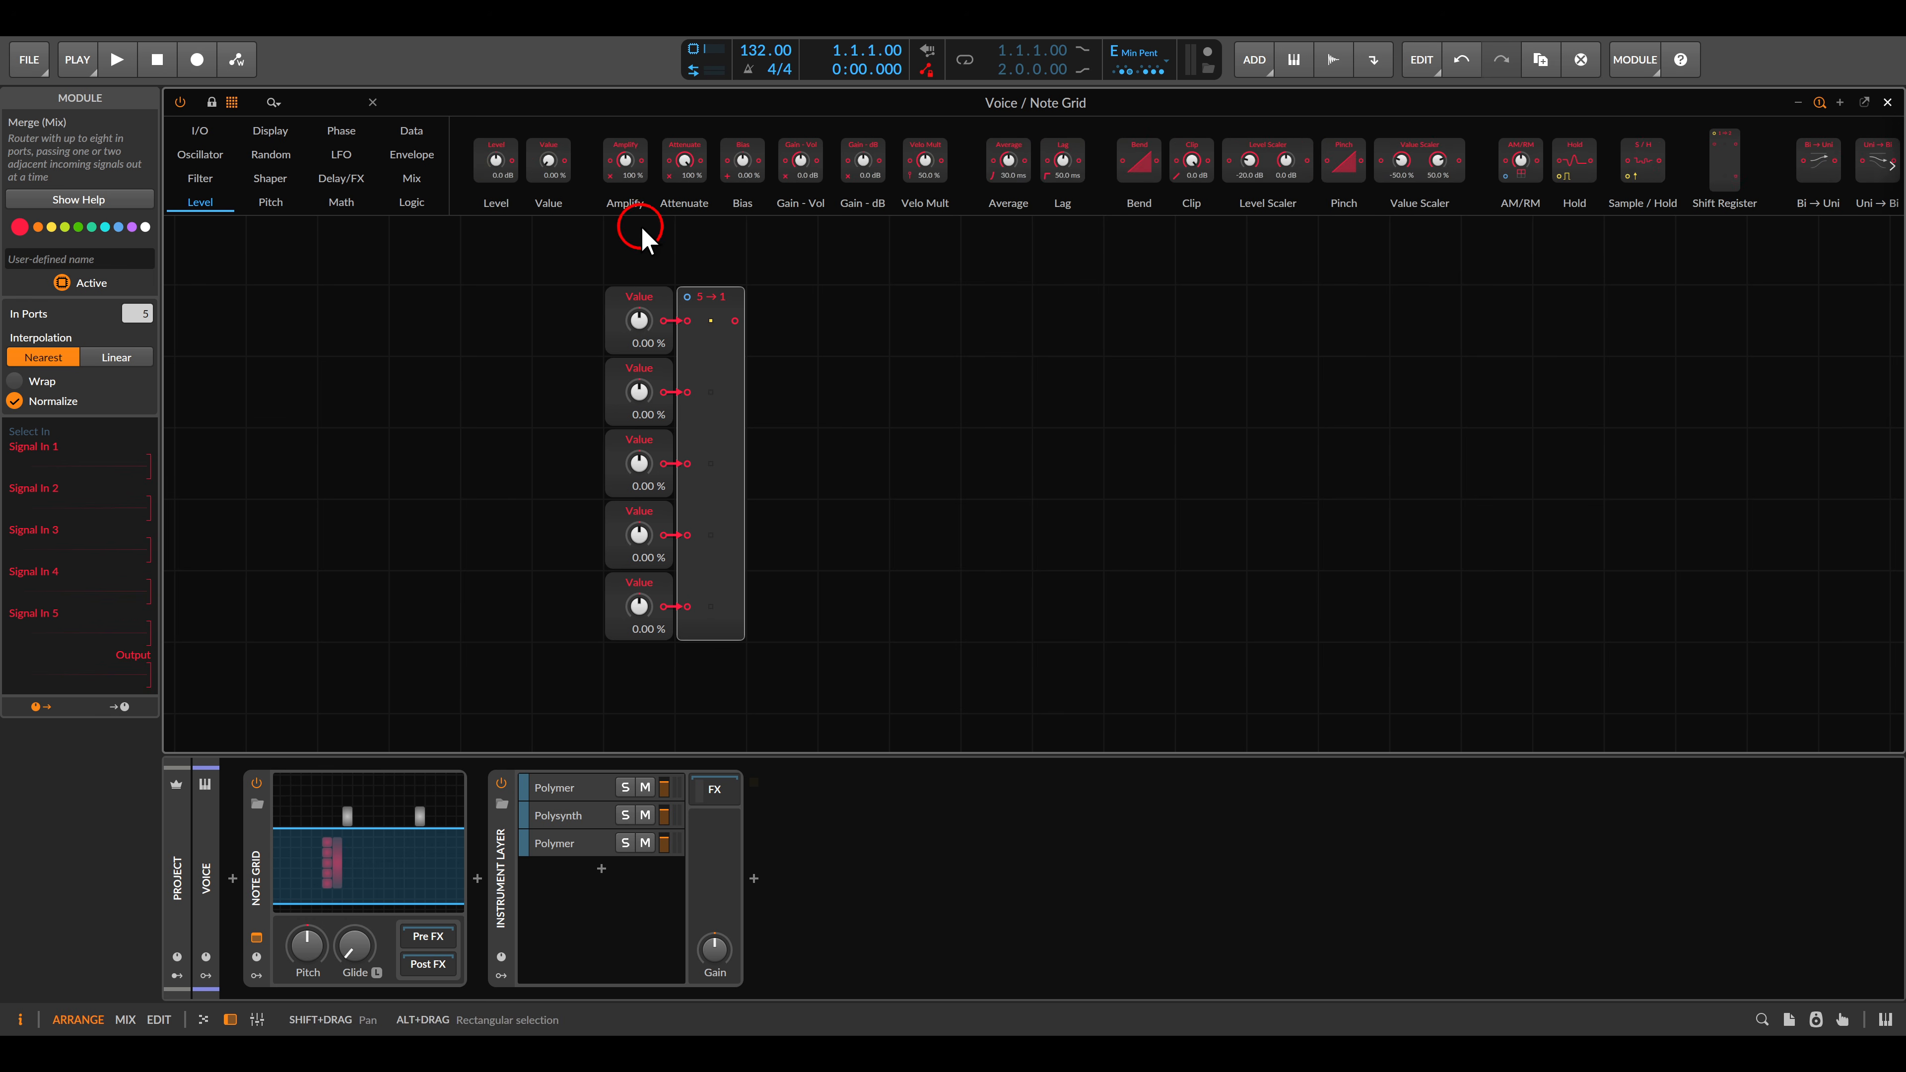
left_click(735, 321, "alt")
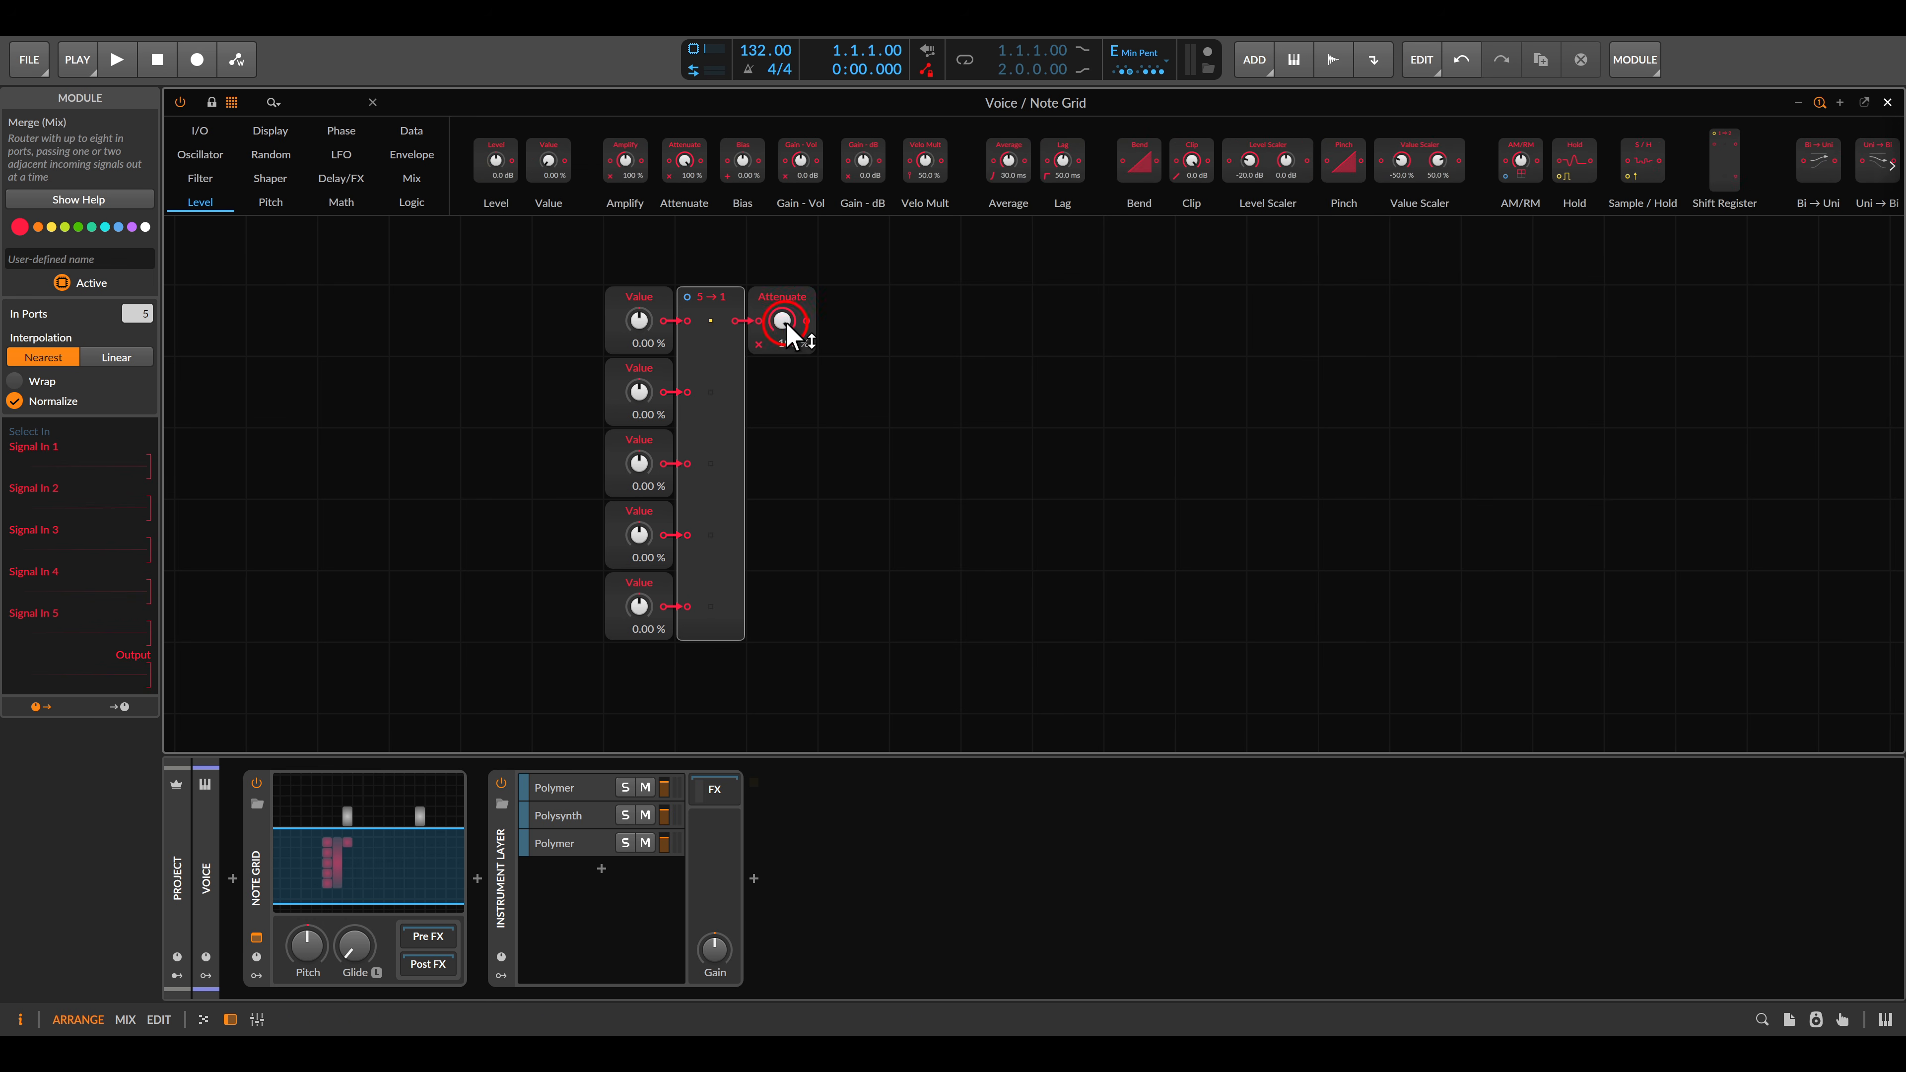
left_click_drag(787, 318, 788, 372)
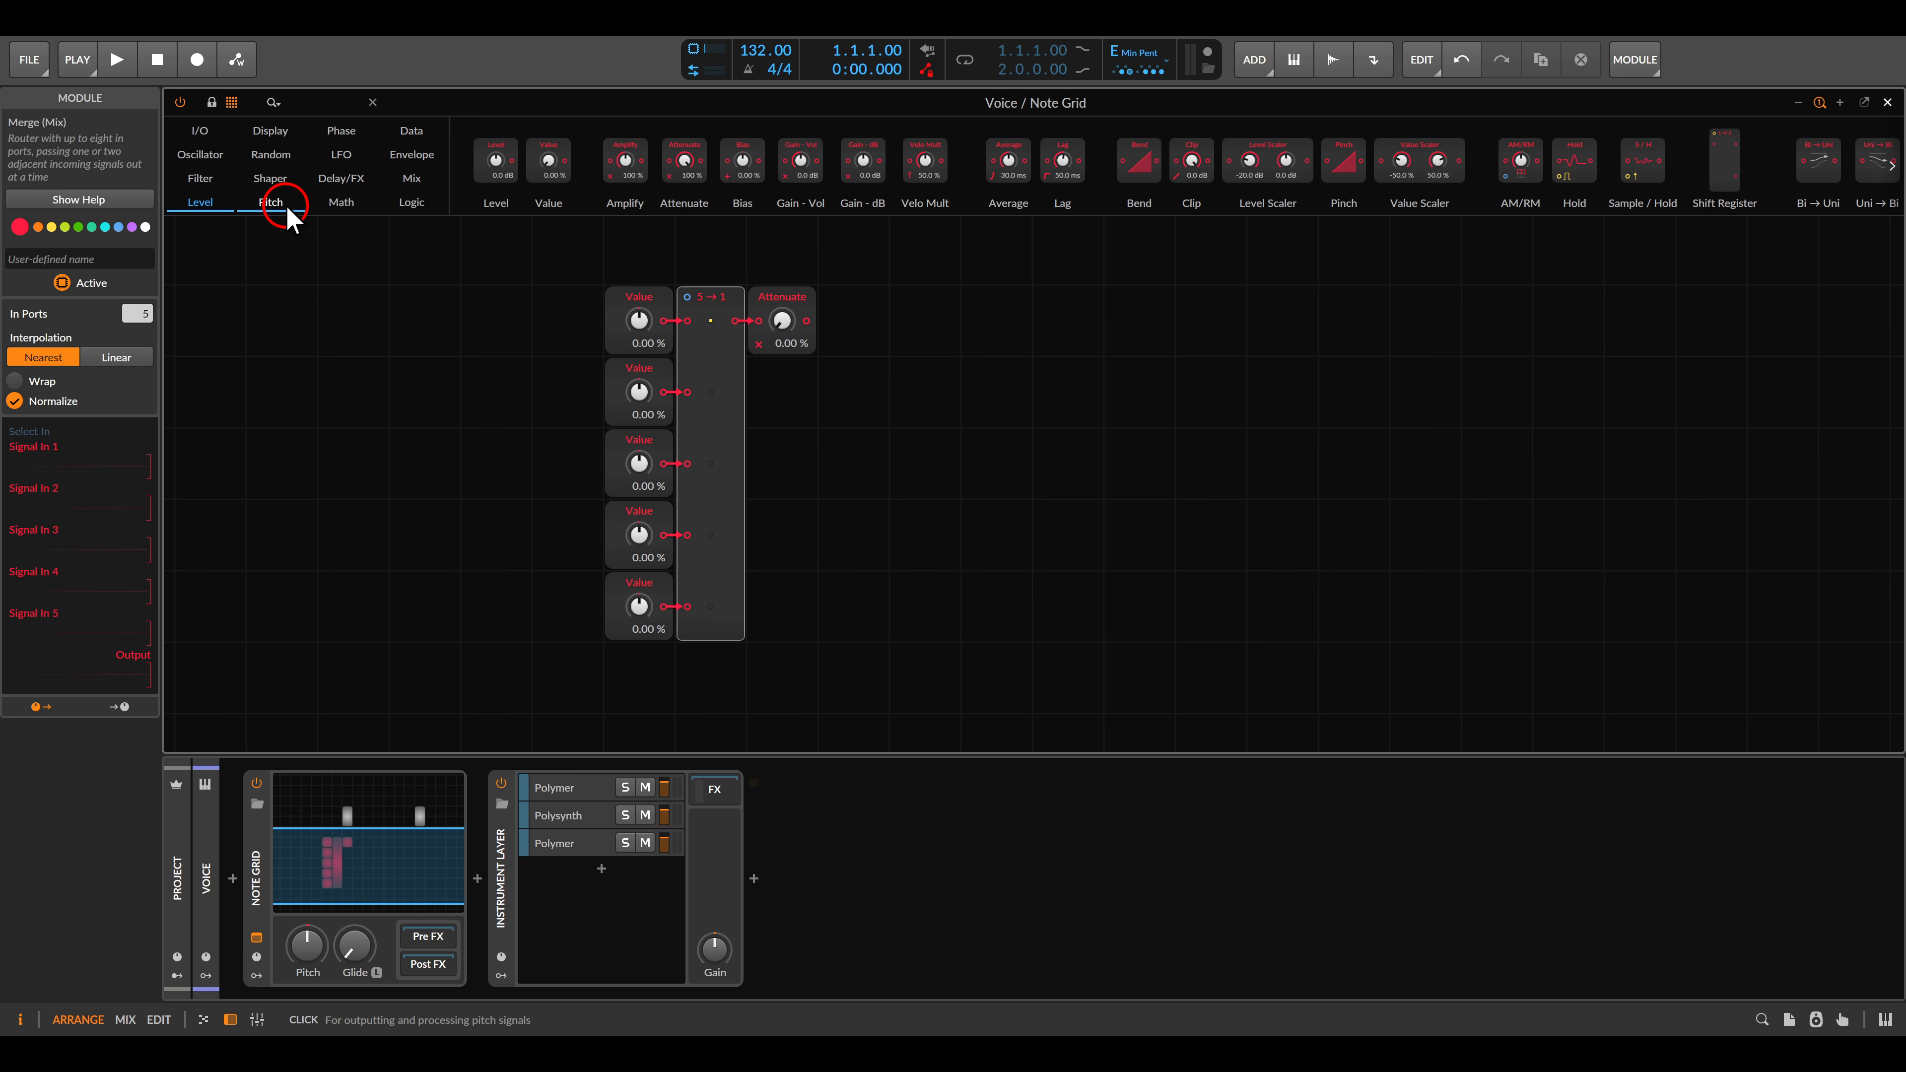
Step: Insert a by Scale quantizer after Attenuate and connect its output to the Note Out pitch input
left_click(271, 204)
left_click_drag(1081, 173, 822, 321)
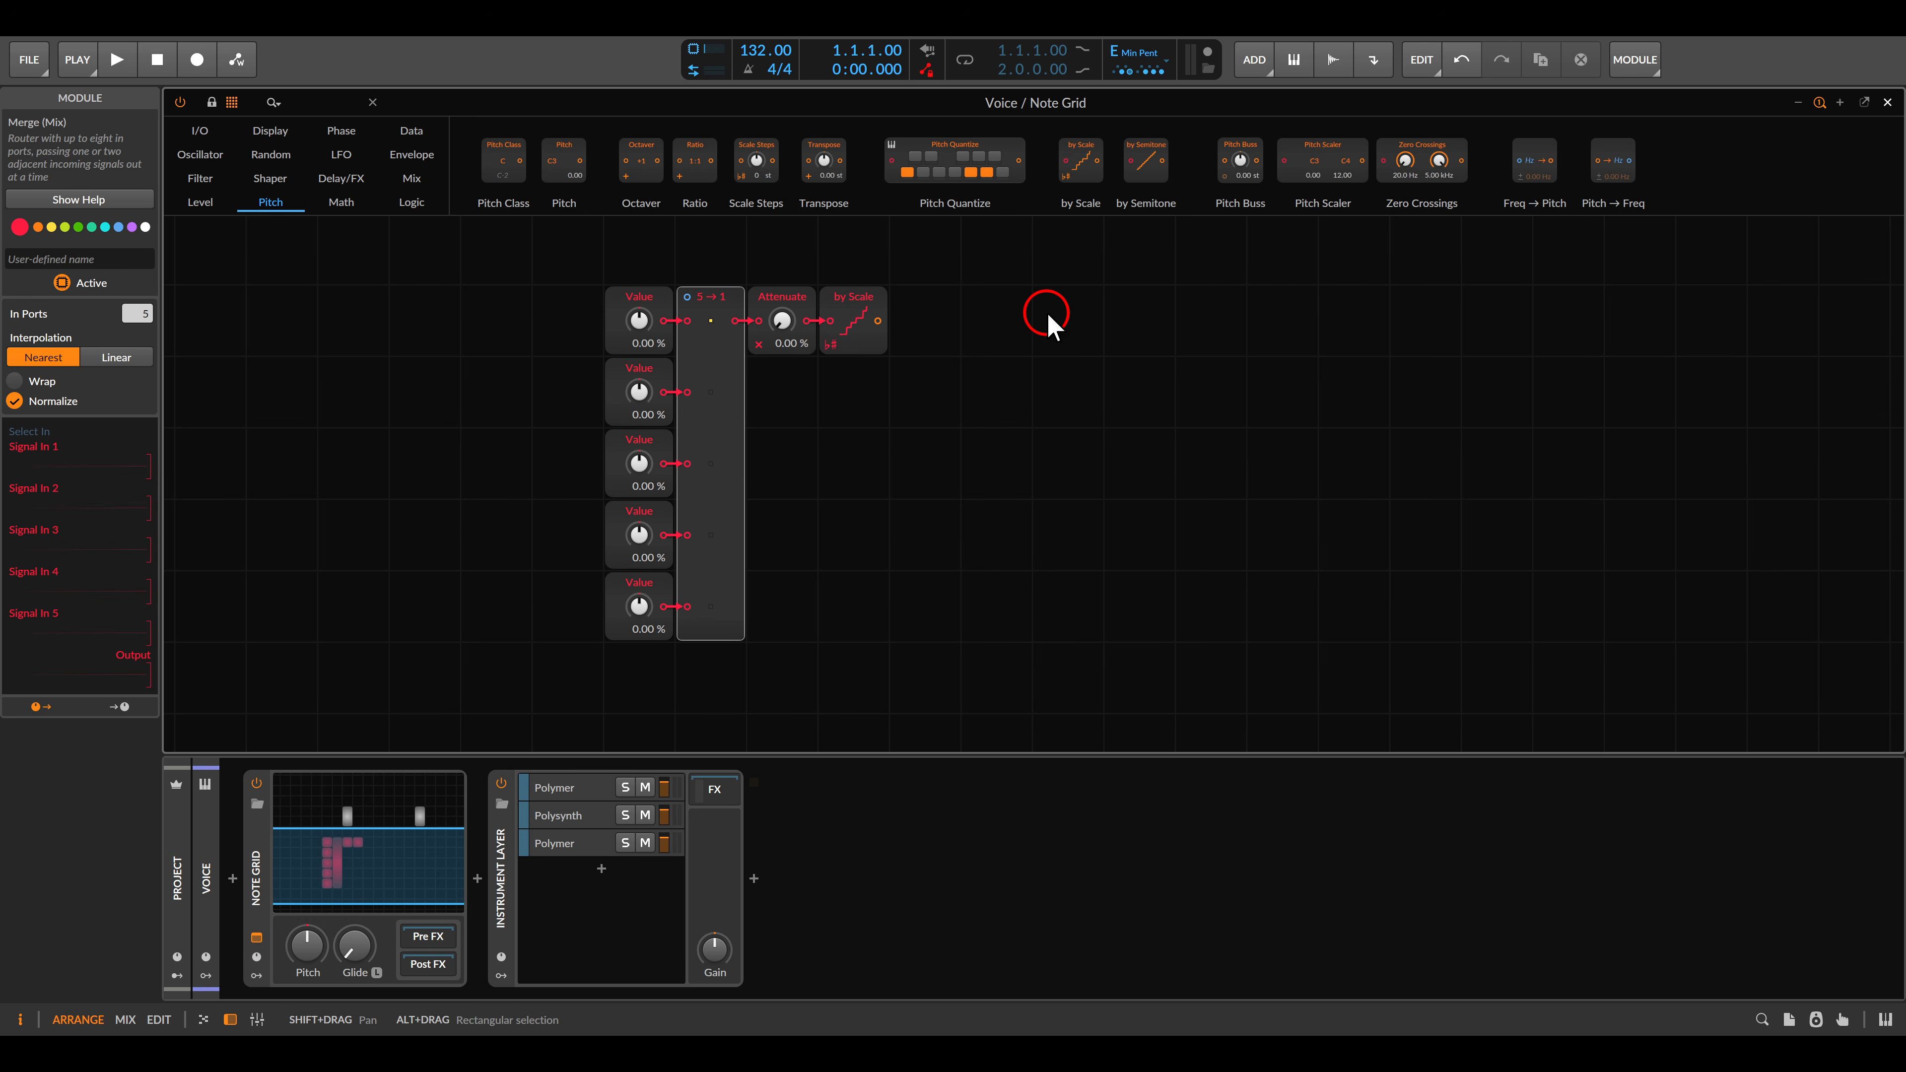
left_click_drag(1055, 276, 994, 477)
left_click_drag(840, 529, 1217, 337)
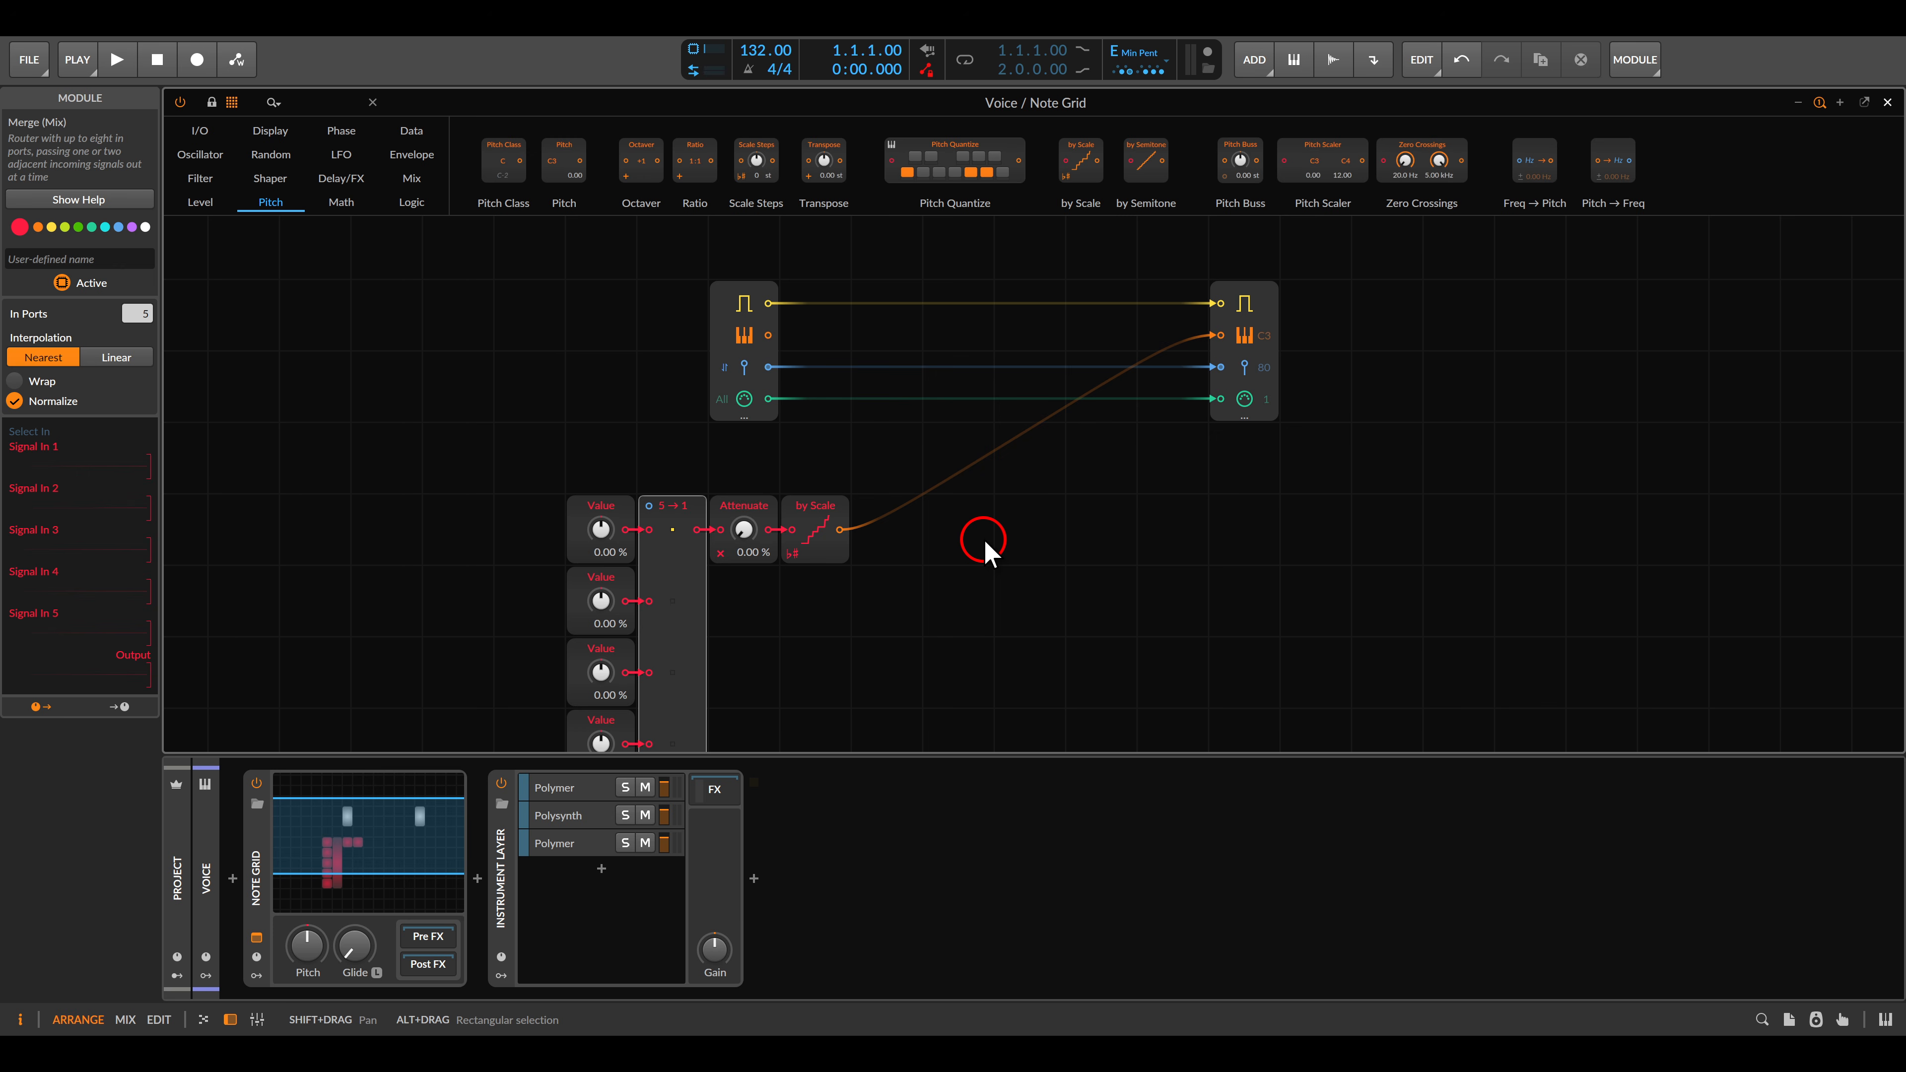
Step: Add a Triggers module well ahead of the Value column, with Mute when stopped enabled and N = 16
left_click_drag(982, 540, 1447, 425)
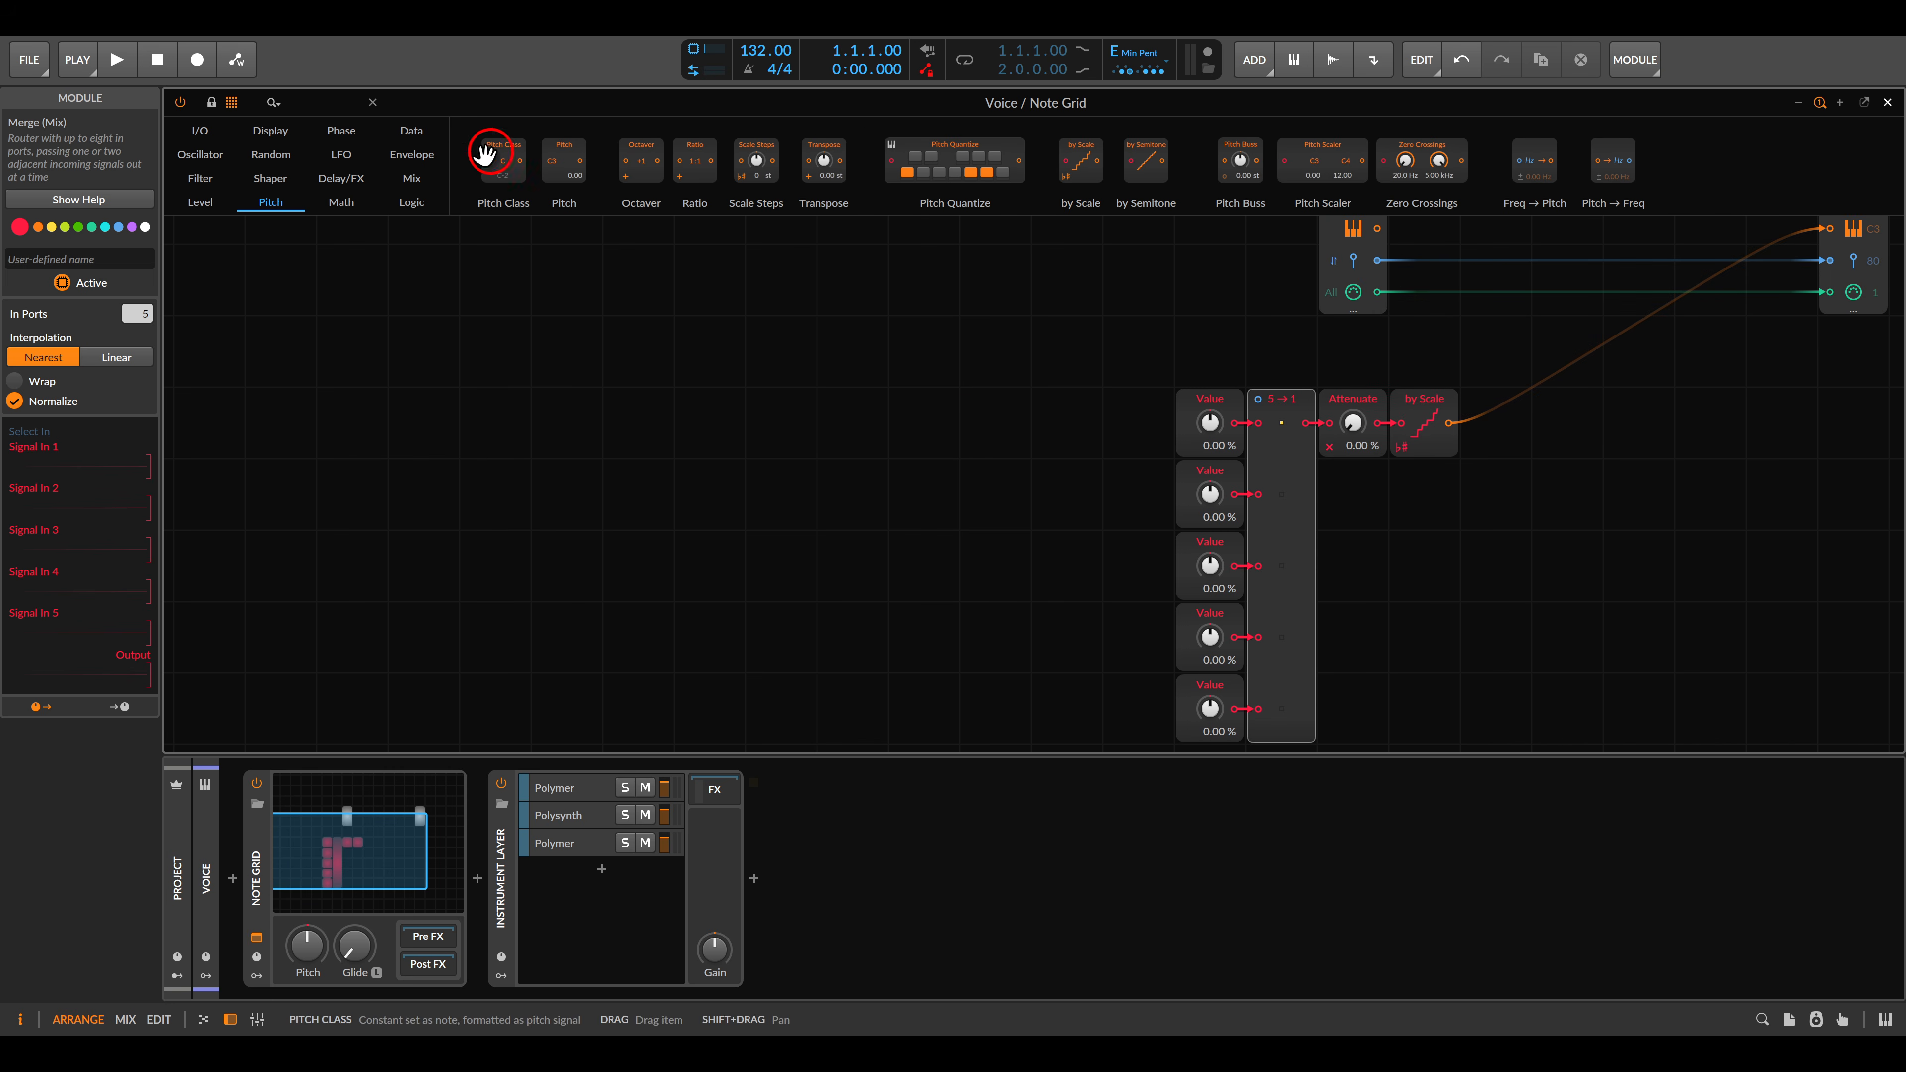
left_click(411, 131)
left_click_drag(1219, 160, 780, 416)
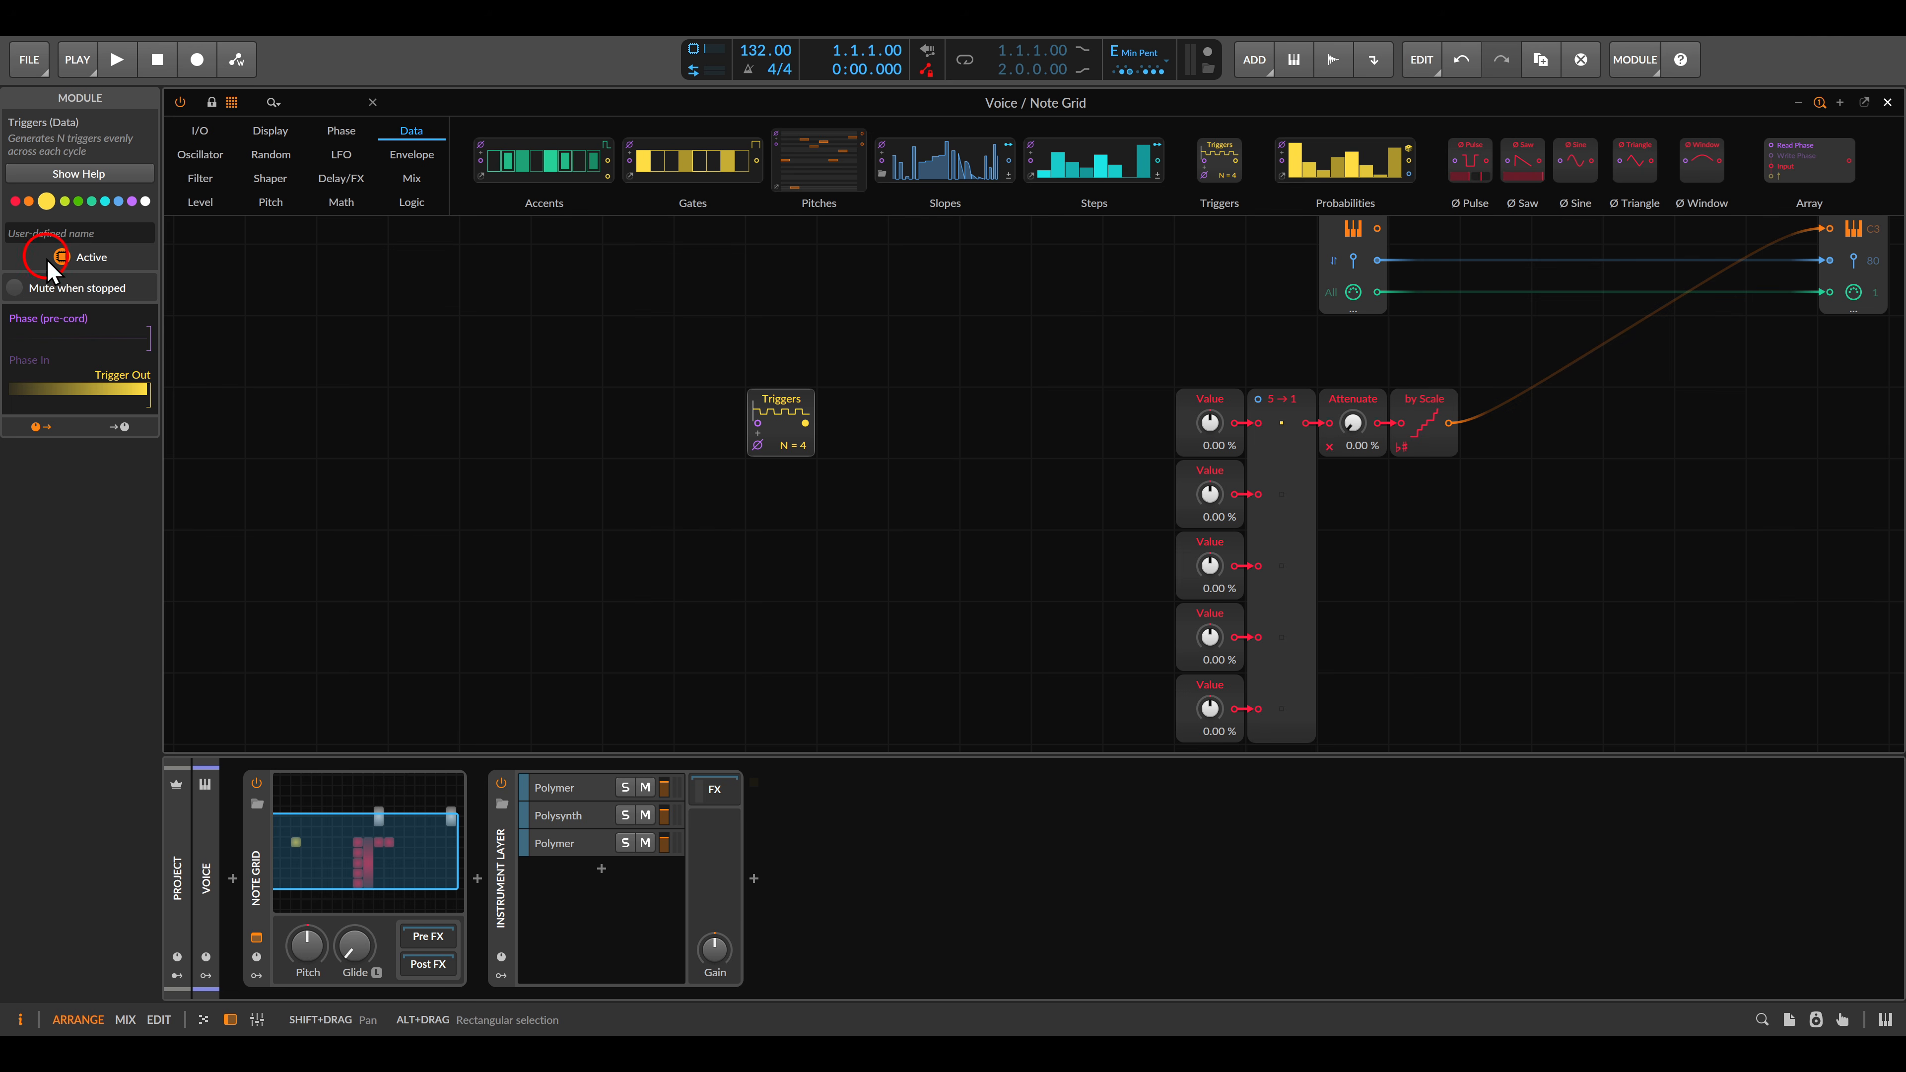
left_click(21, 286)
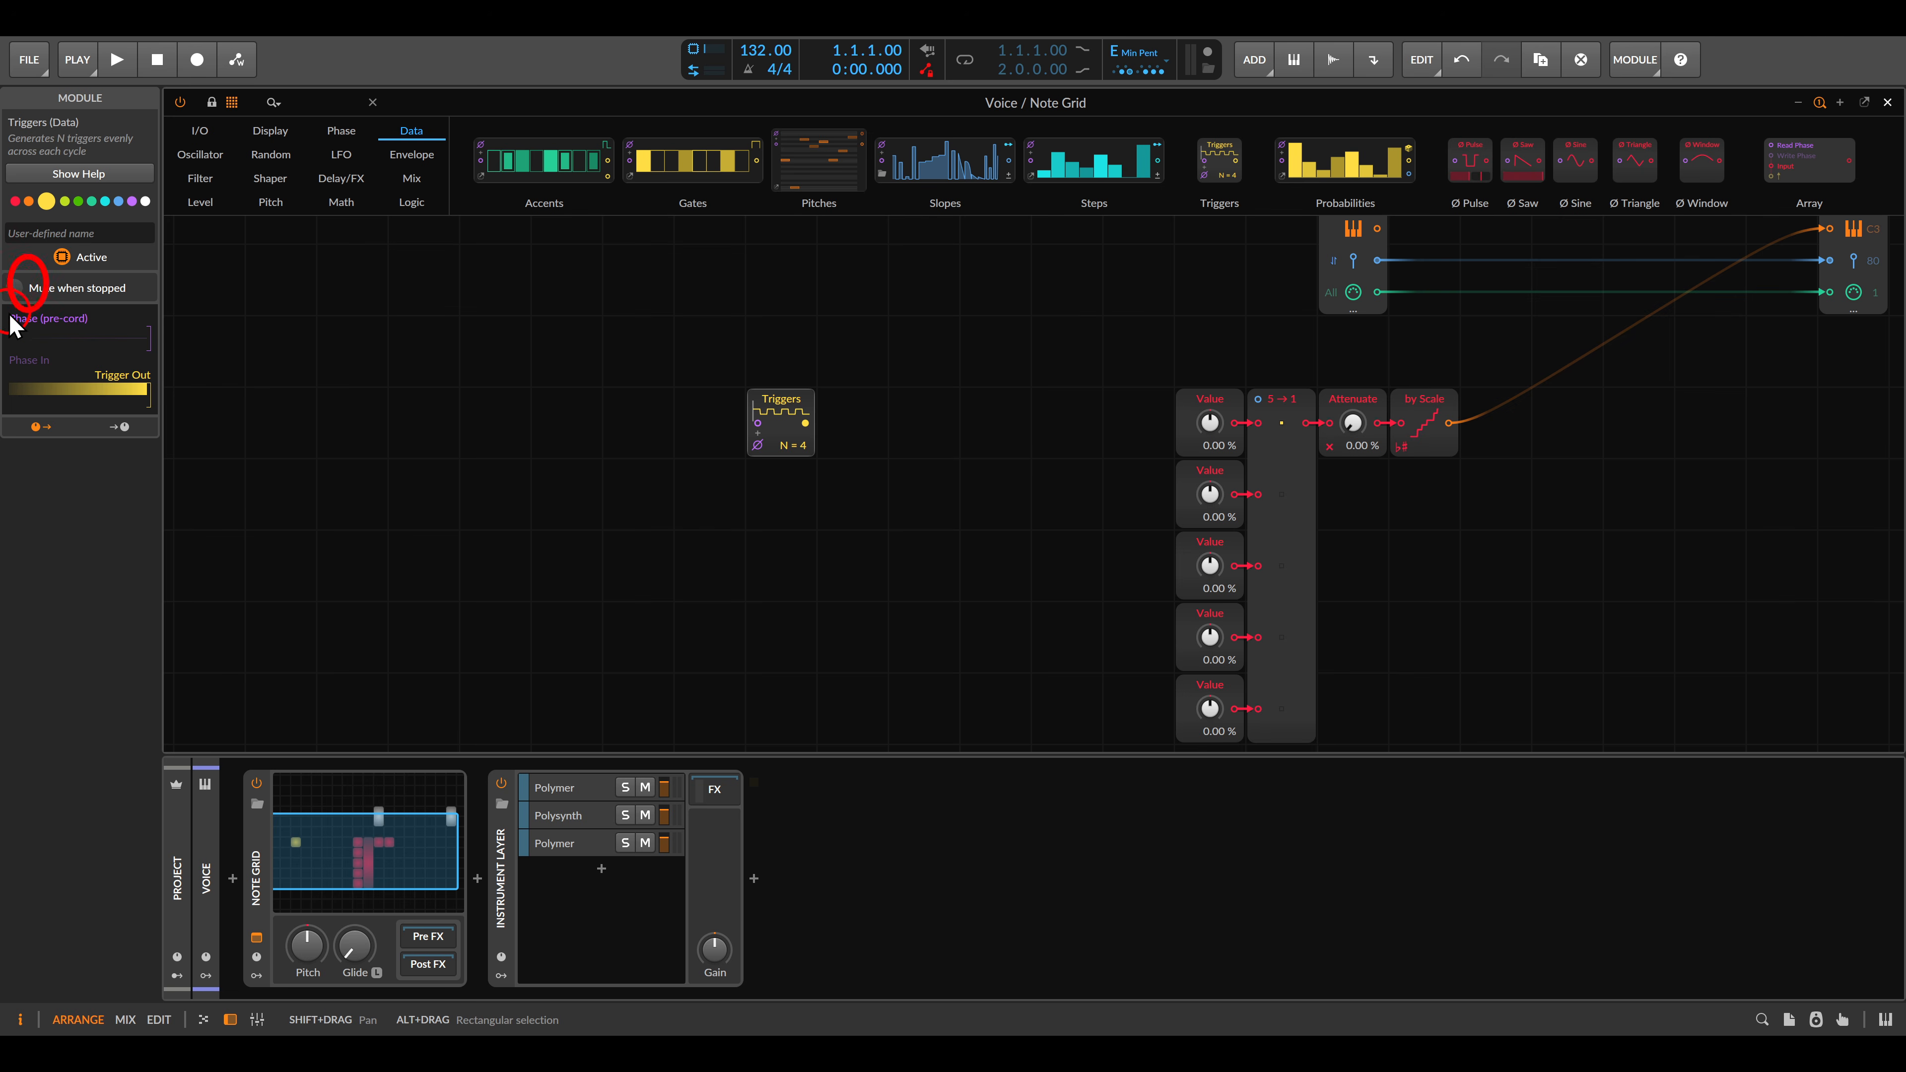
left_click(19, 290)
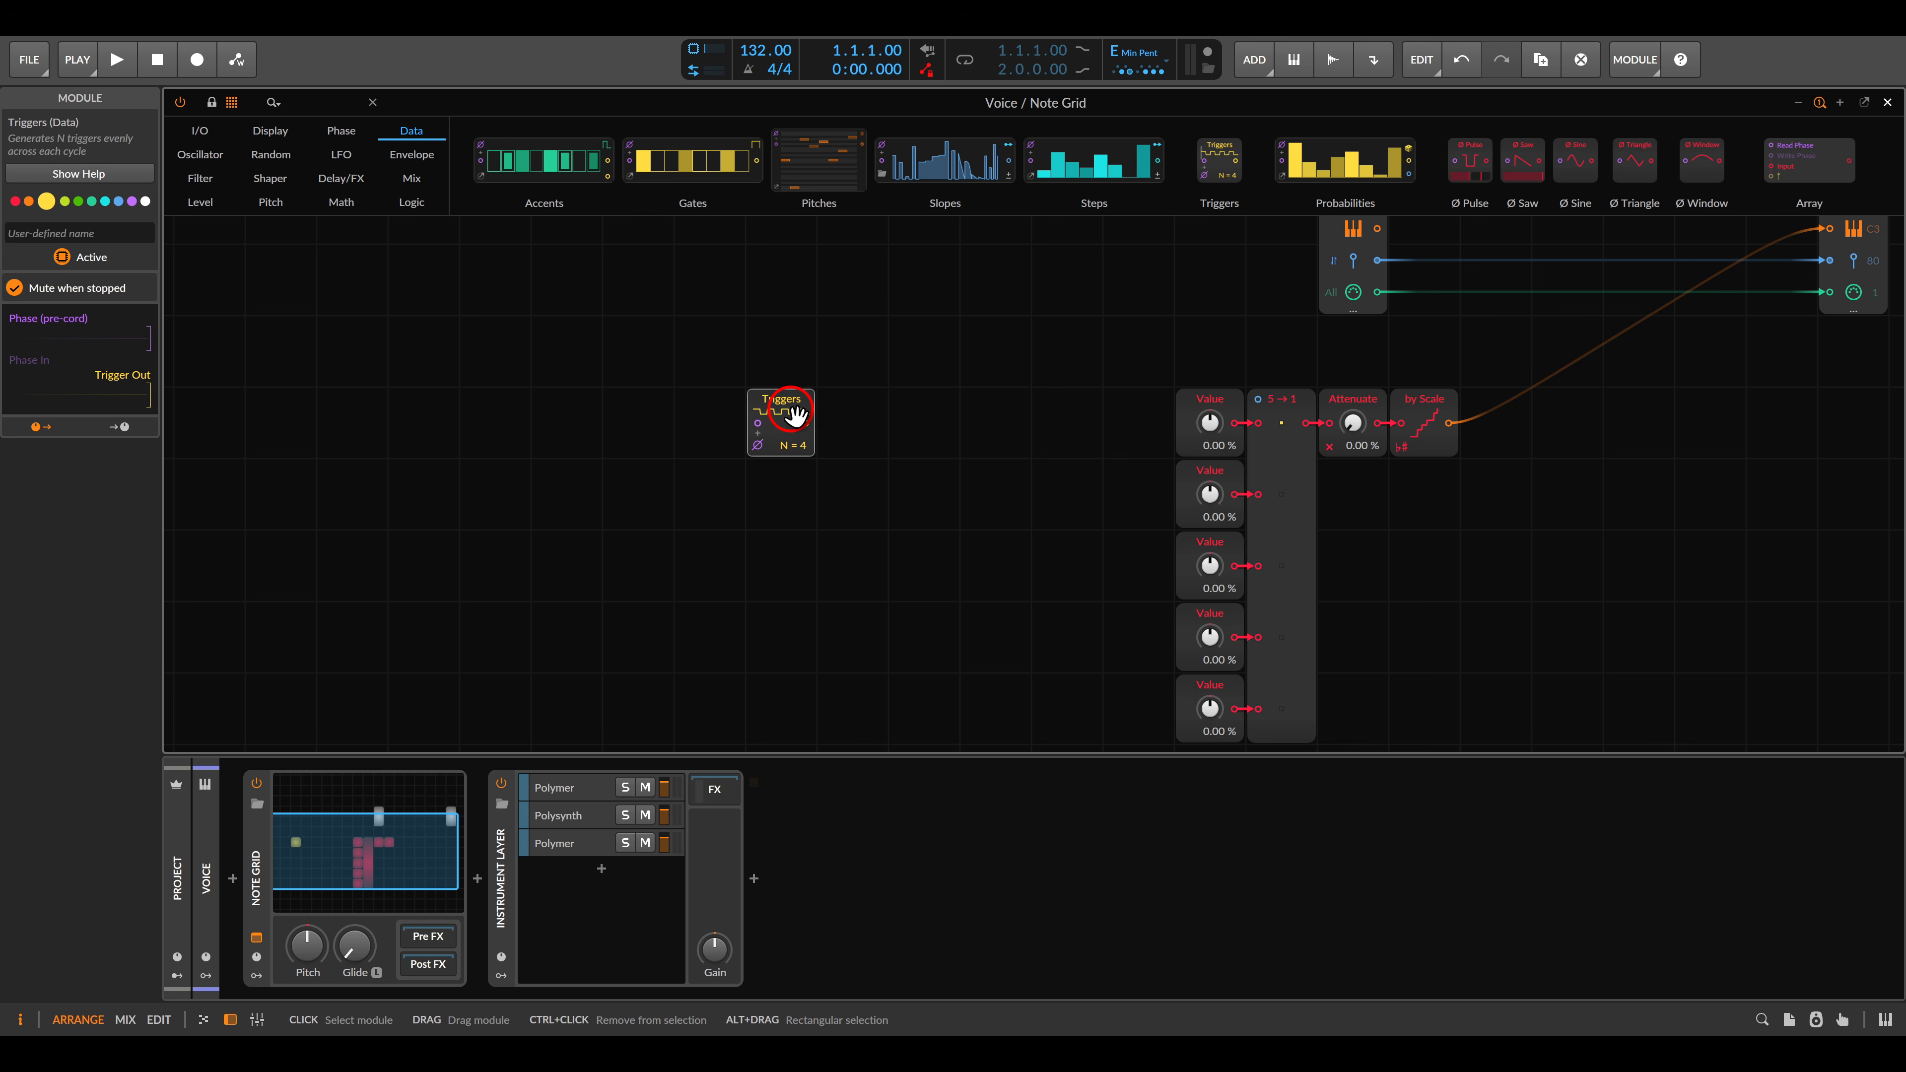
left_click(692, 379)
left_click_drag(800, 444, 800, 442)
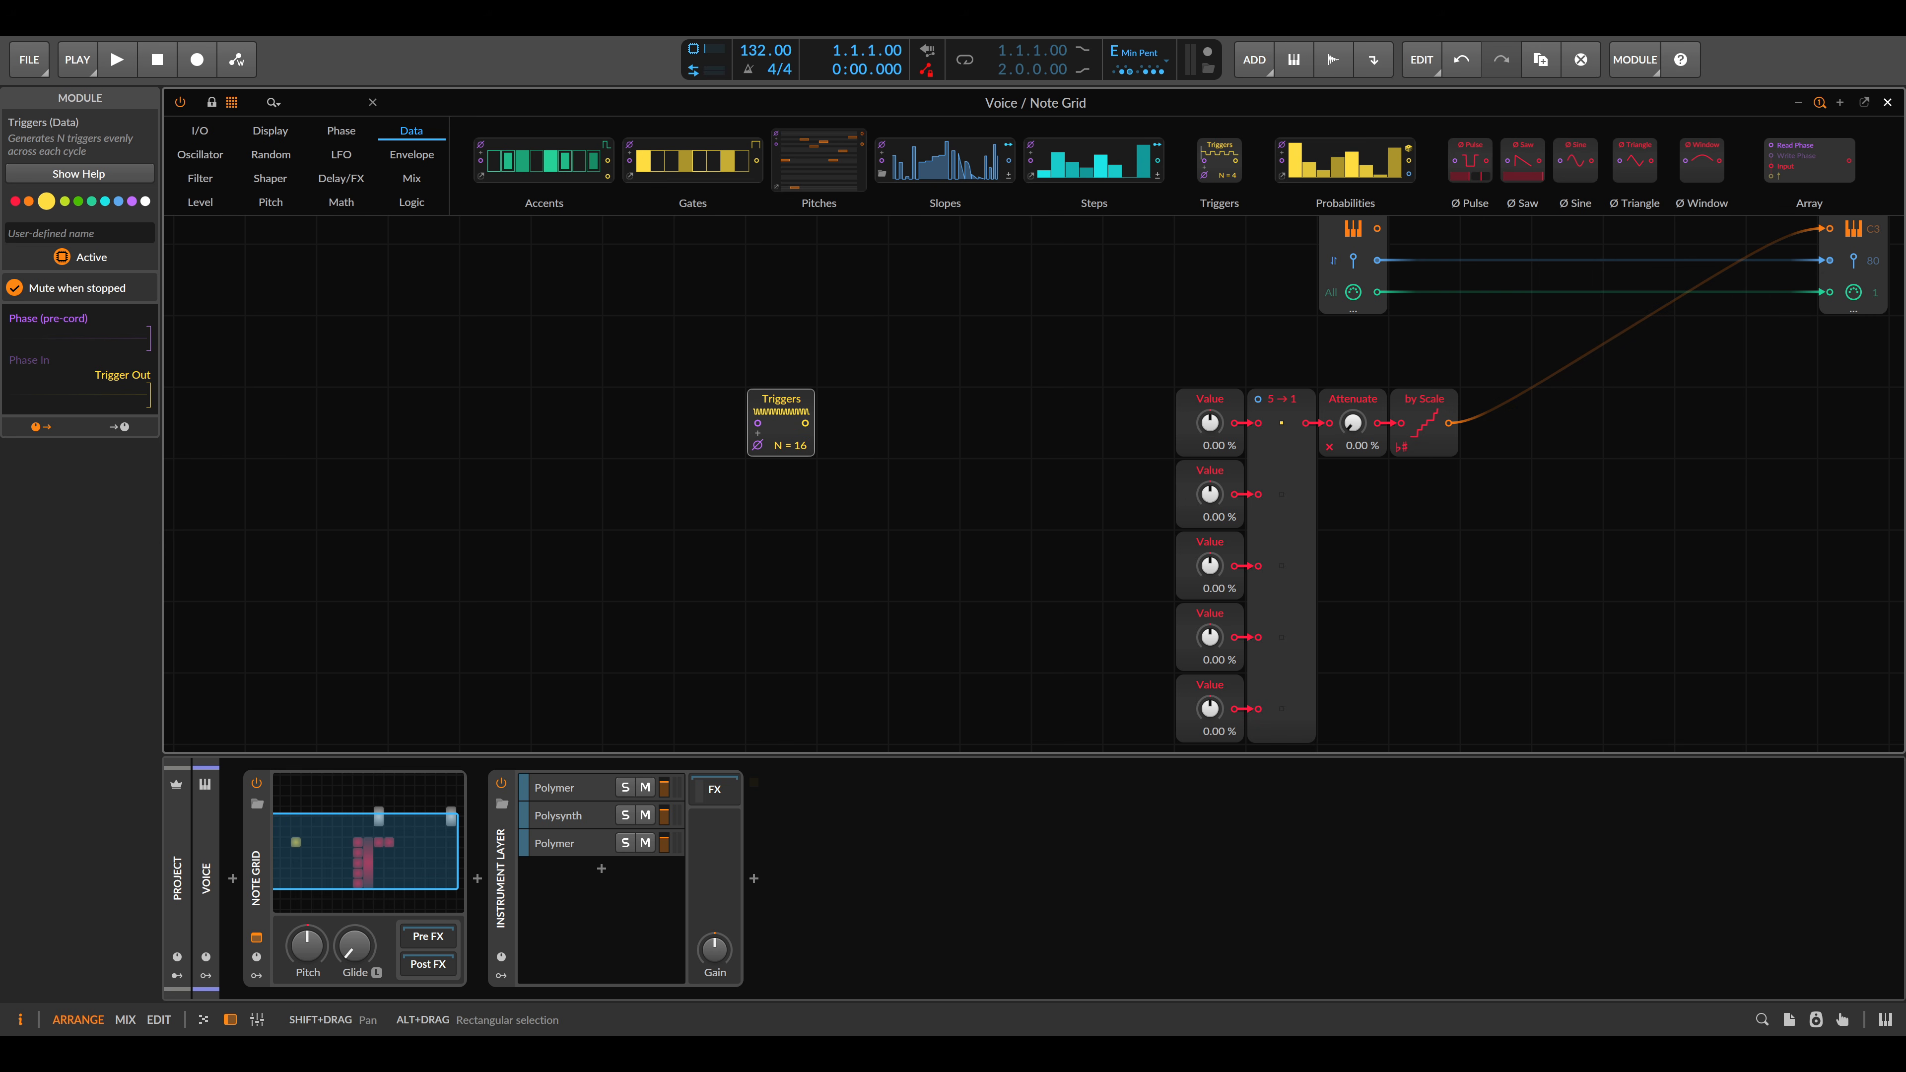
Step: Switch to the Ozark panel picture, examine the div I and div II knobs and the OR/XOR switch, and return to Bitwig Studio
left_click(1127, 472)
left_click(1047, 469)
key("alt+Tab")
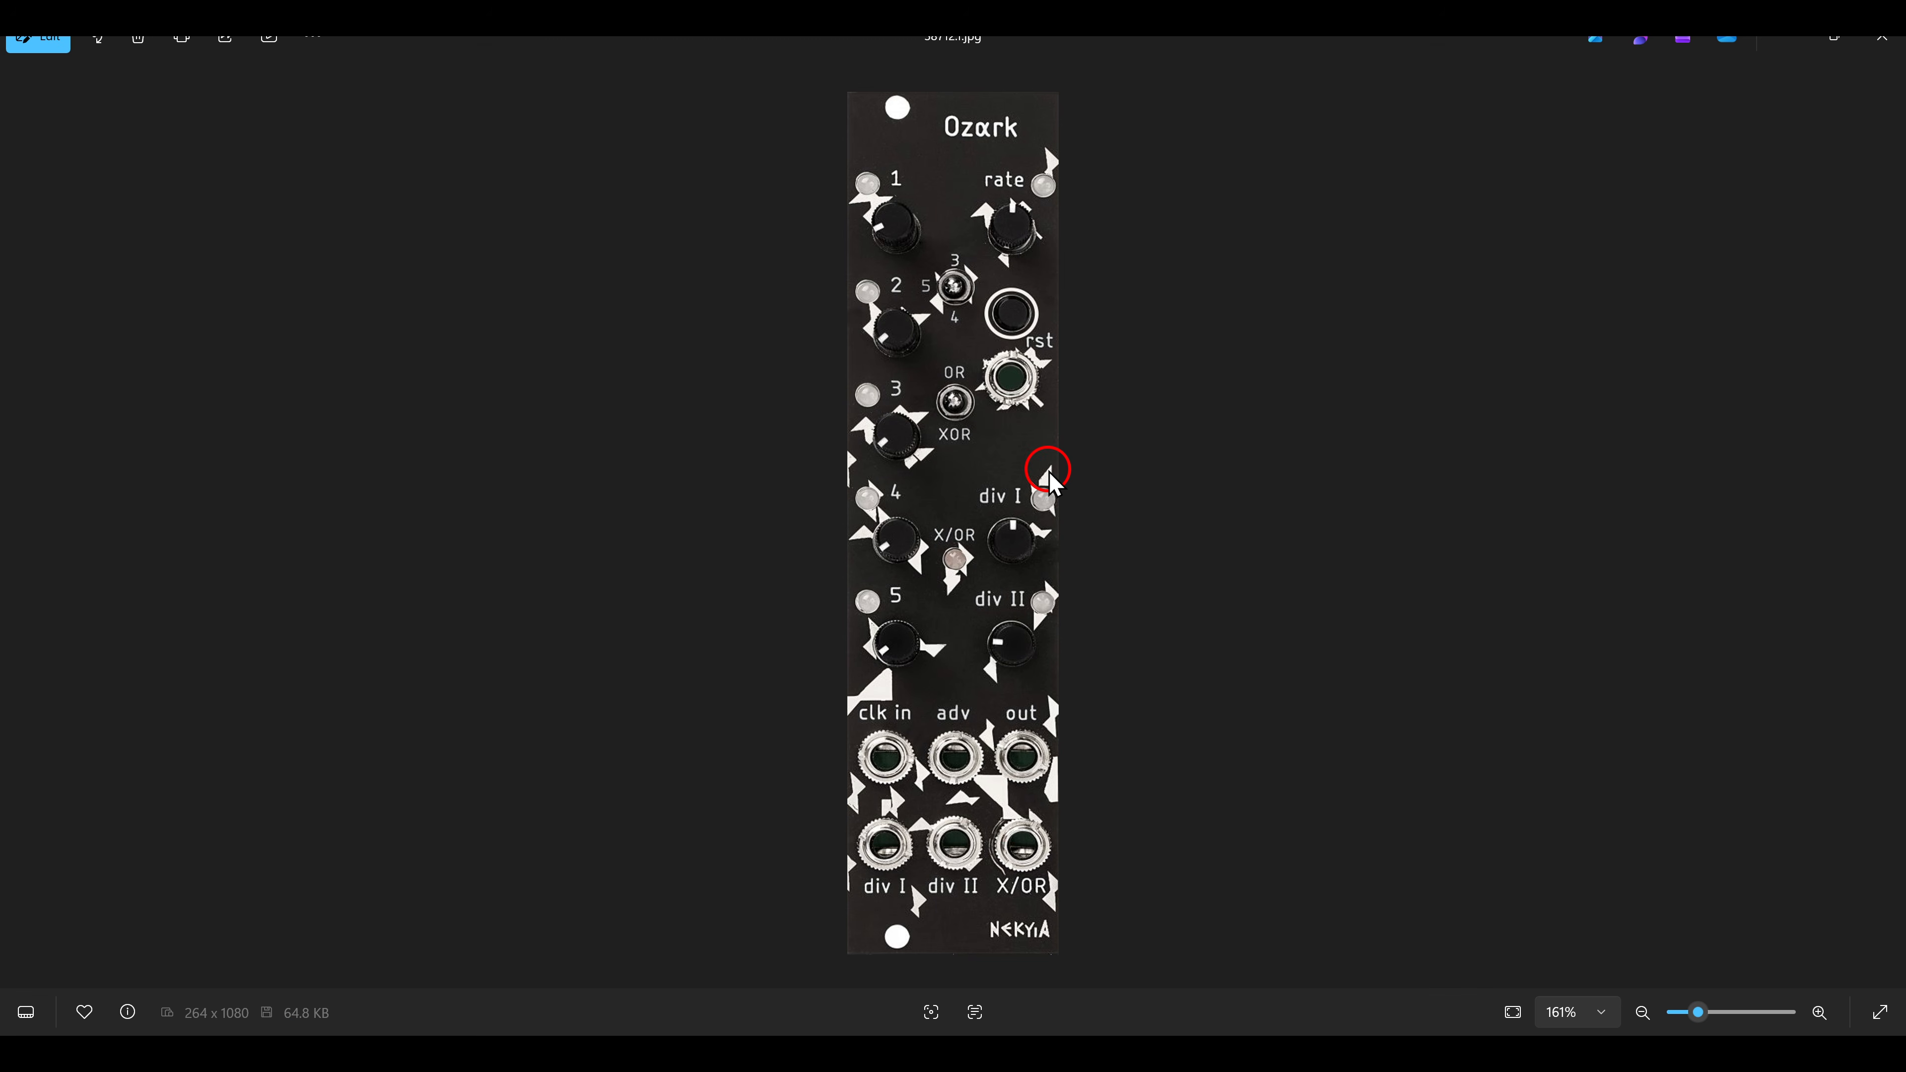
left_click_drag(951, 456, 1079, 683)
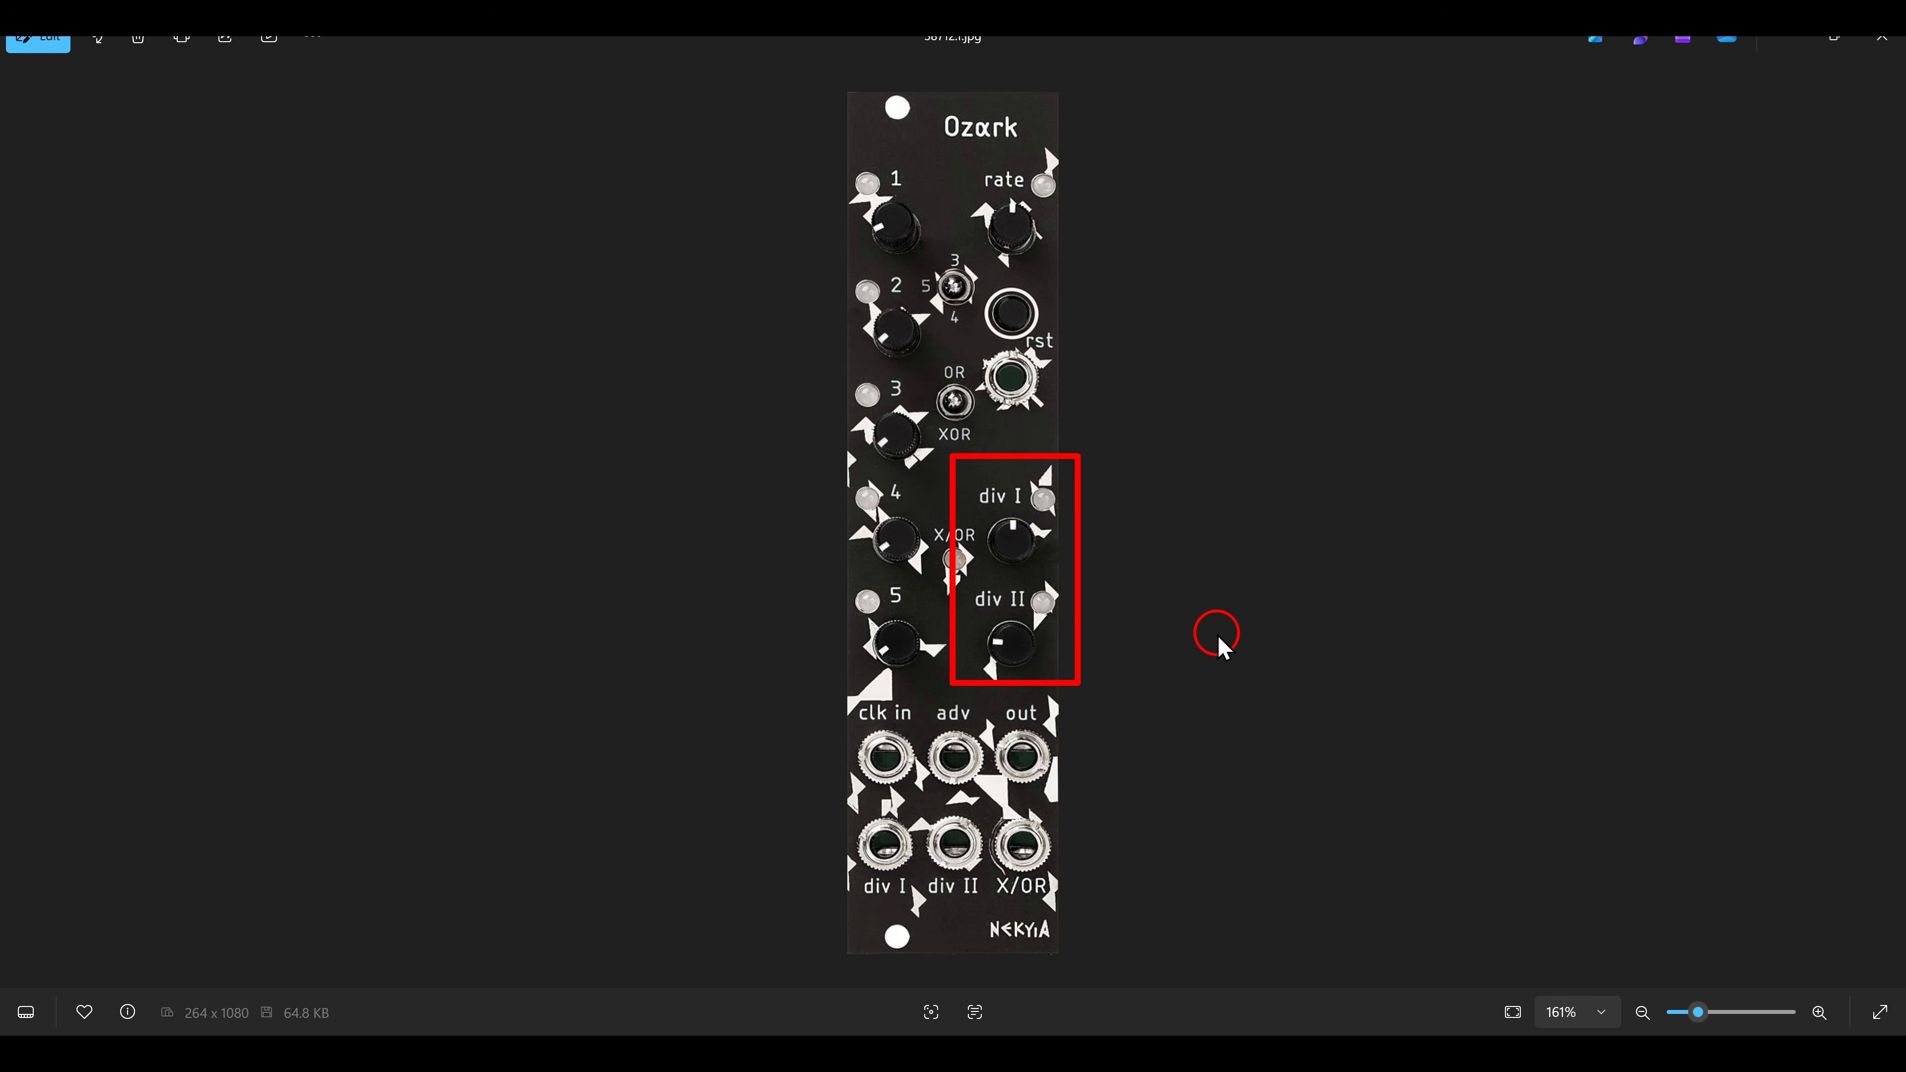
key("Escape")
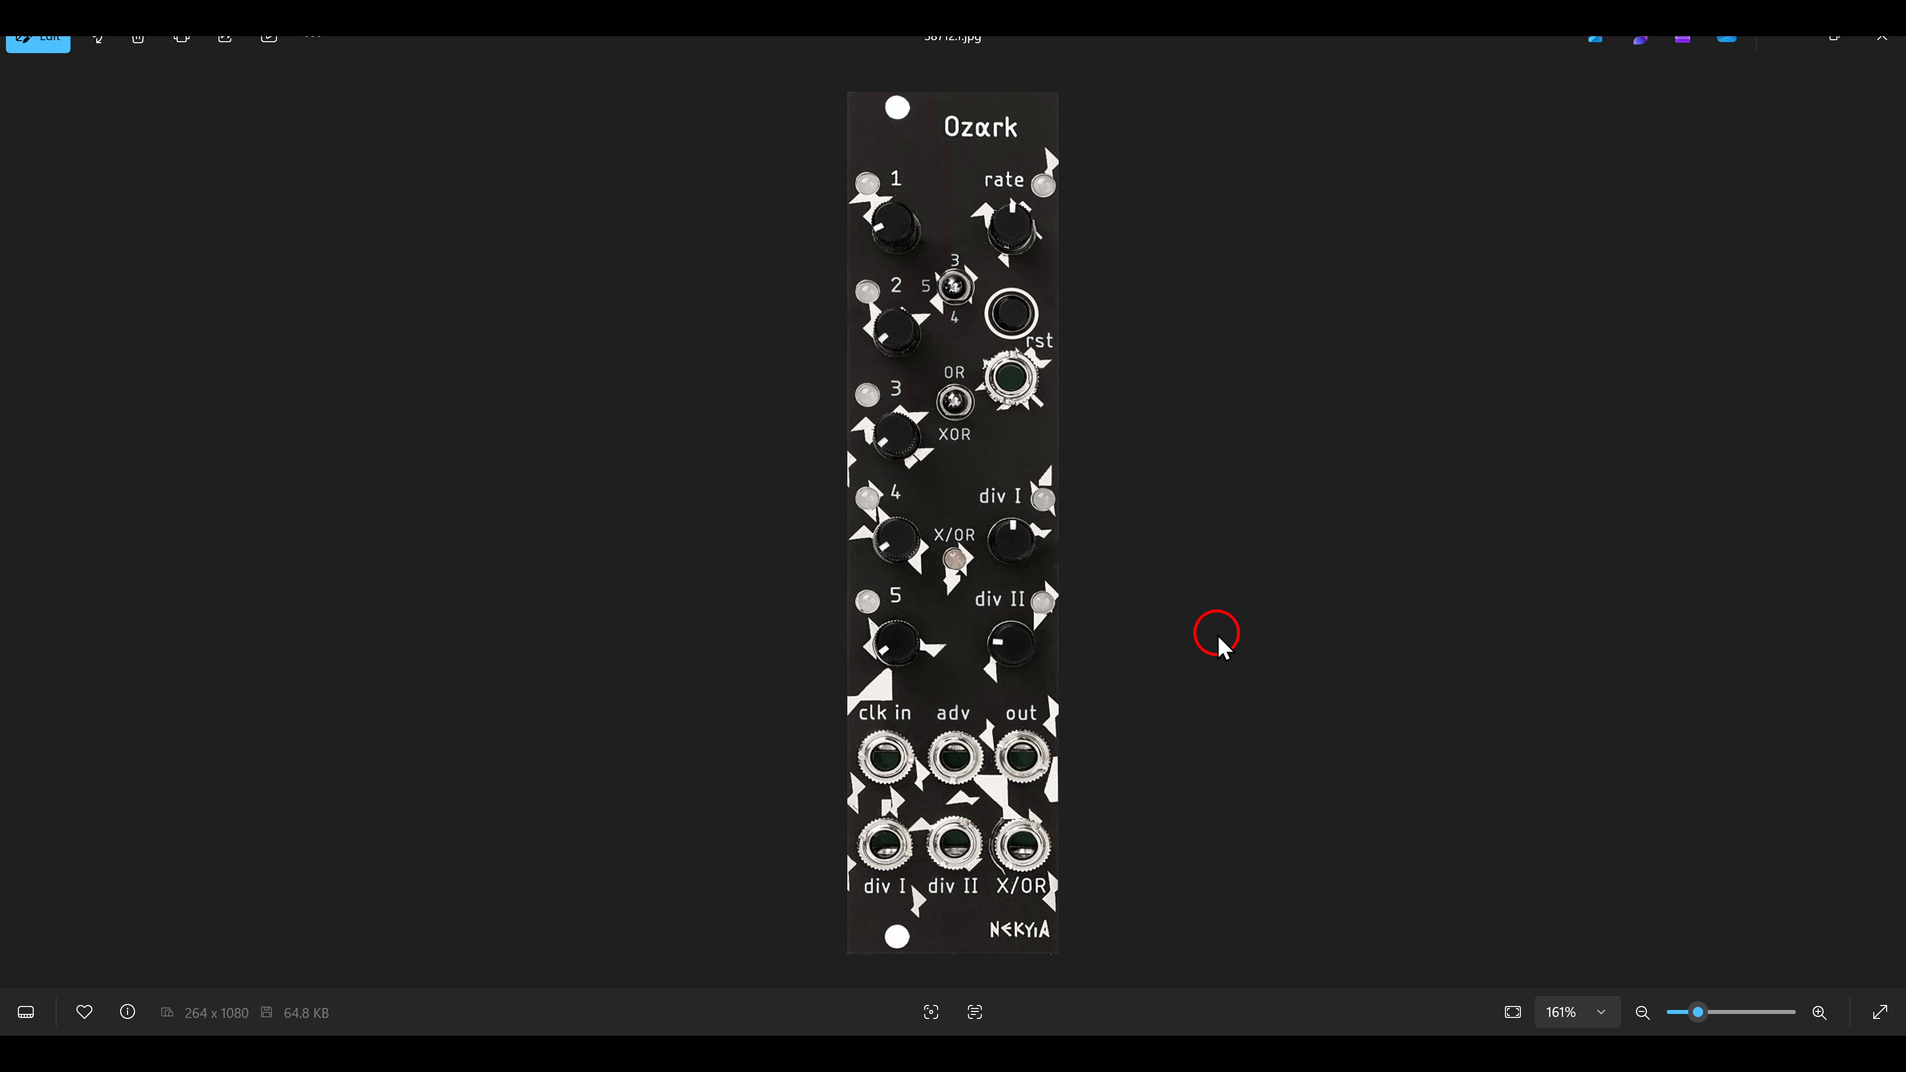
mouse_move(914, 336)
left_mouse_down()
mouse_move(997, 389)
mouse_move(1021, 467)
left_mouse_up()
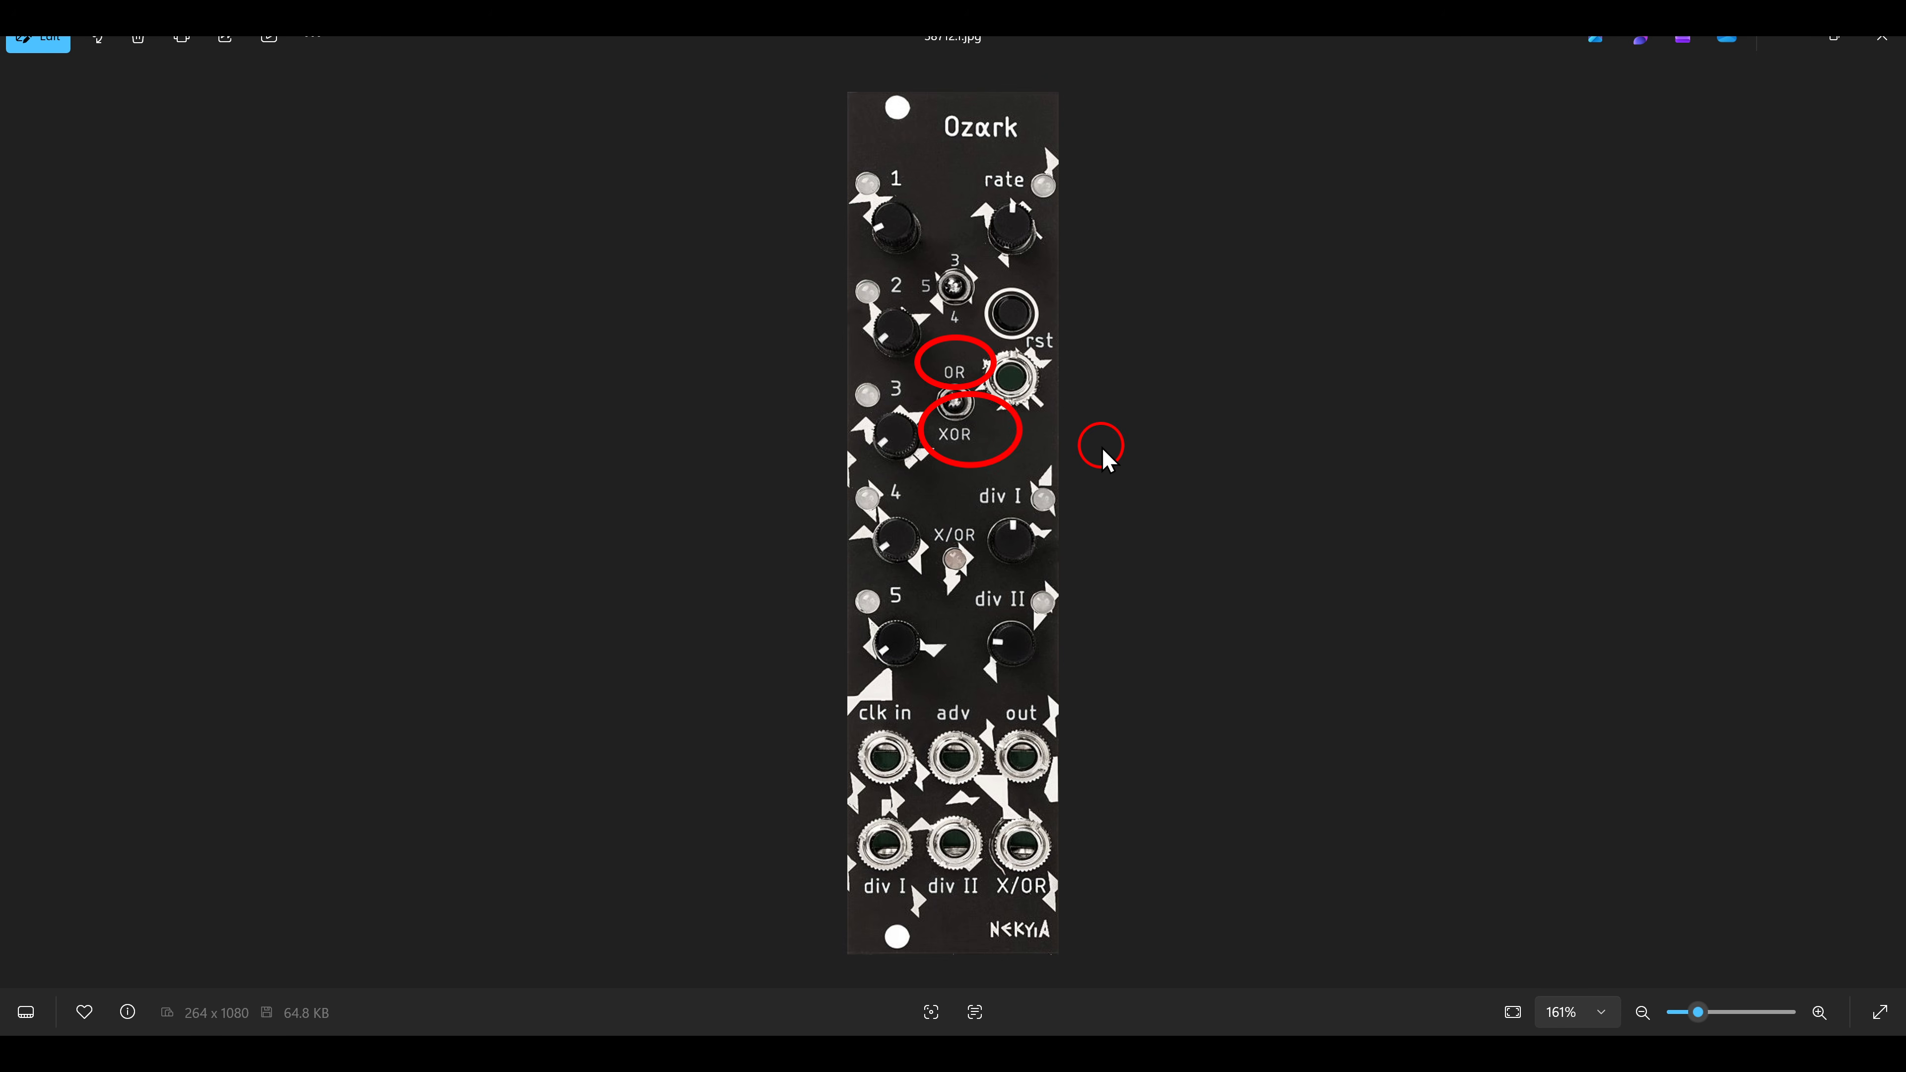
key("Escape")
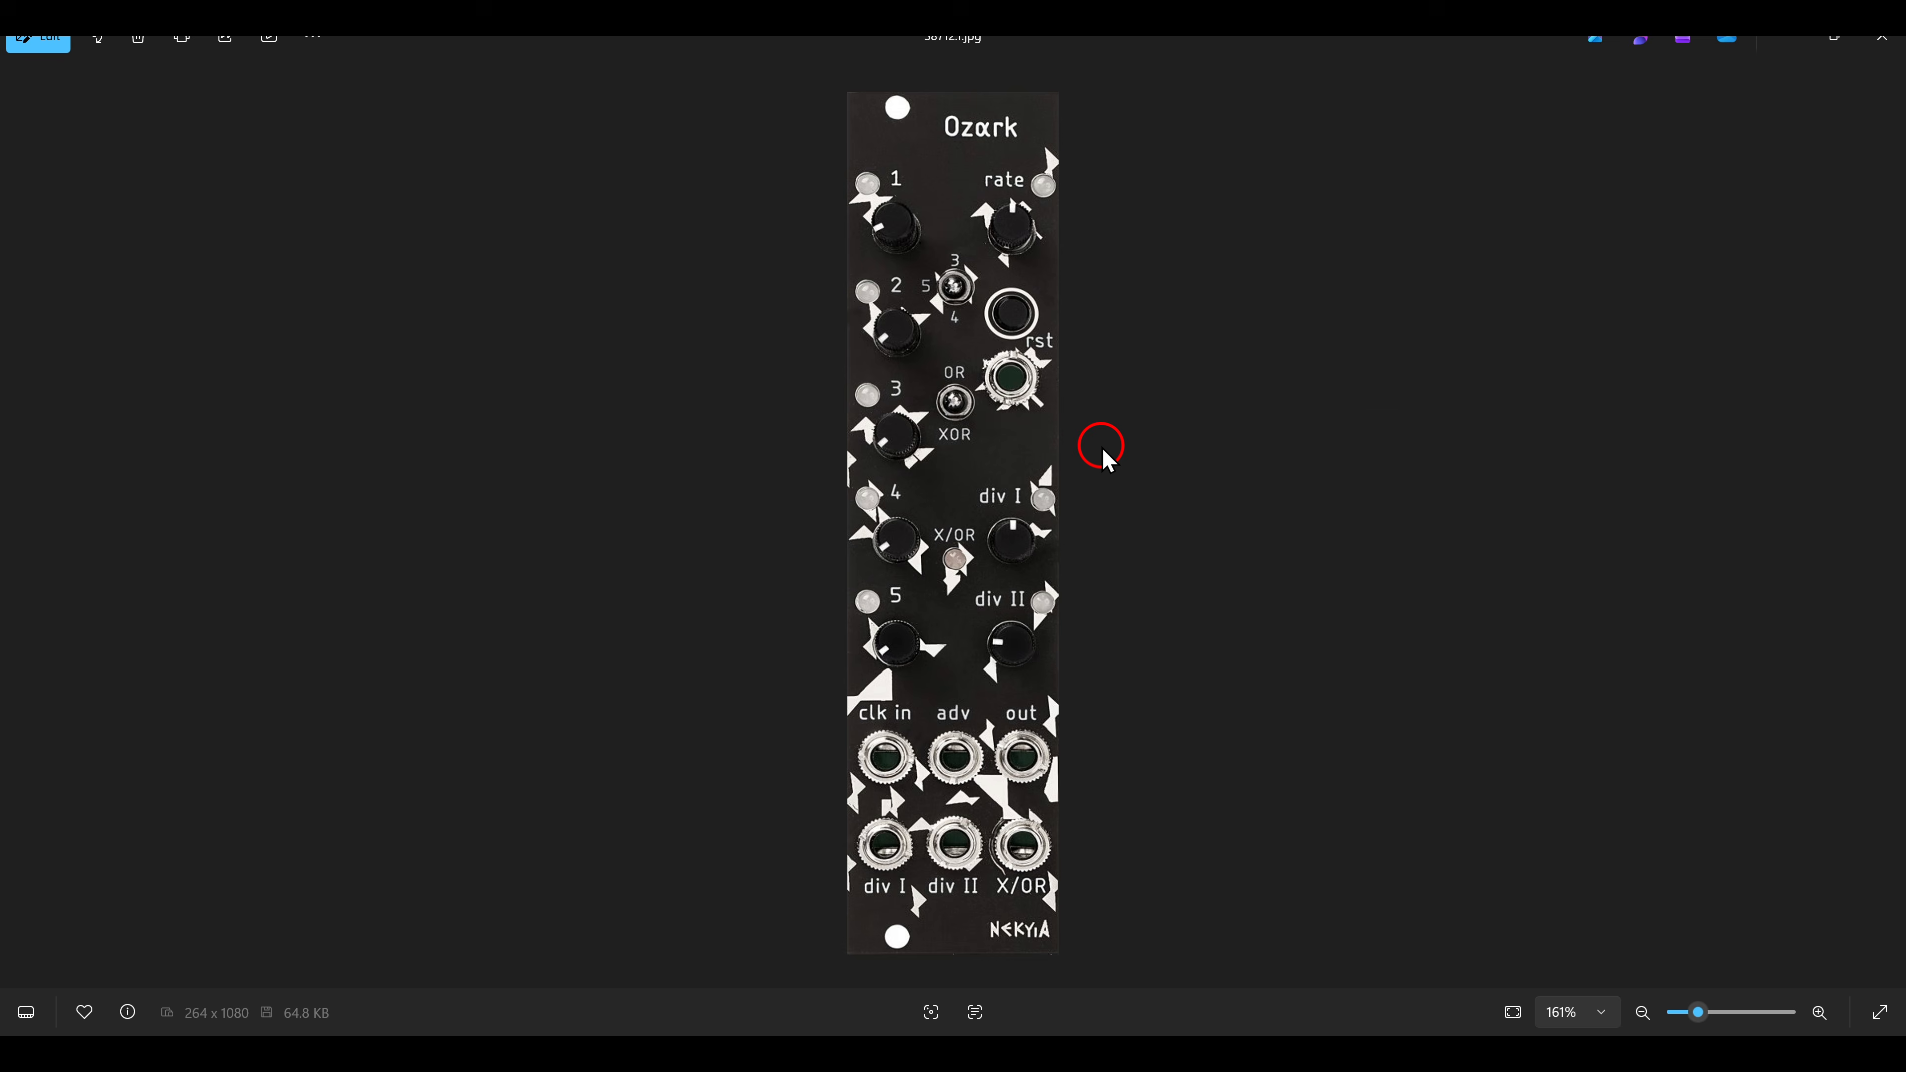
key("alt+Tab")
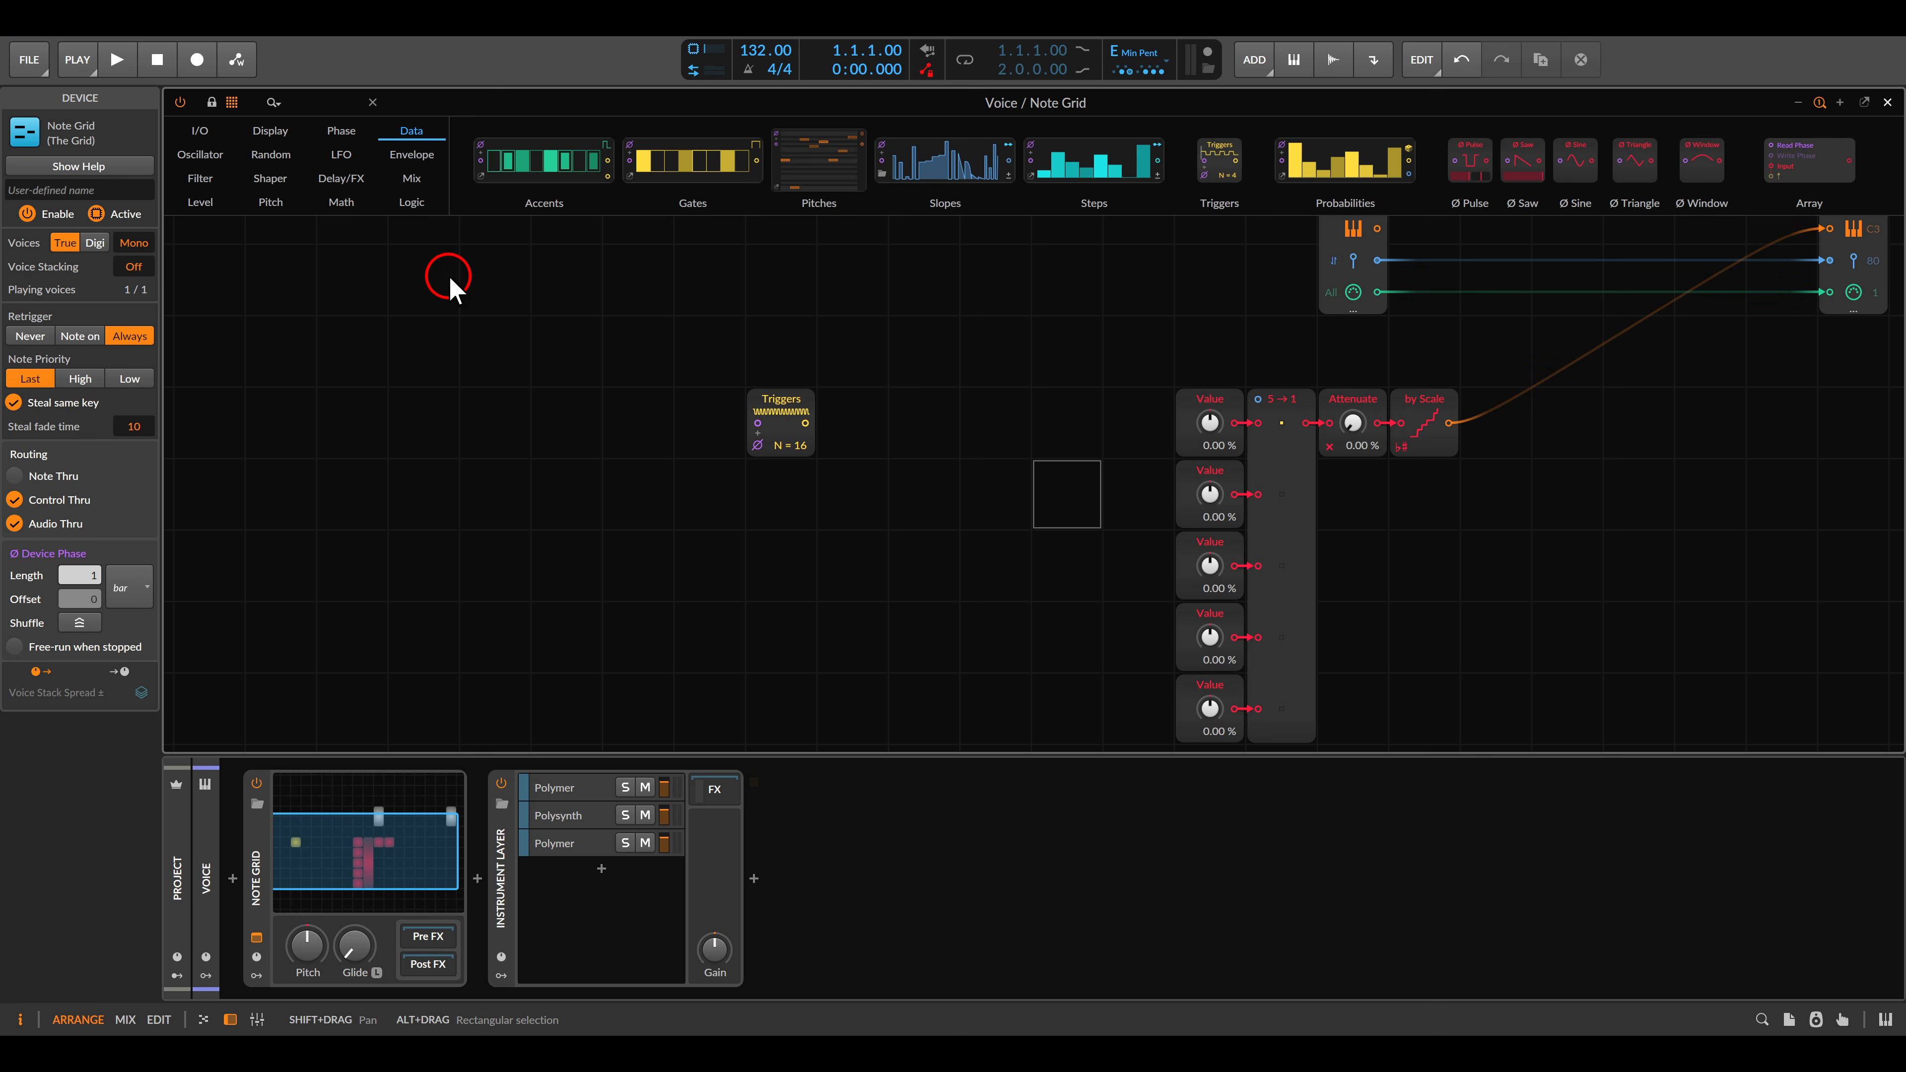
Step: Place two Clock Divide modules after Triggers, one above the other with an empty row between them
left_click(404, 203)
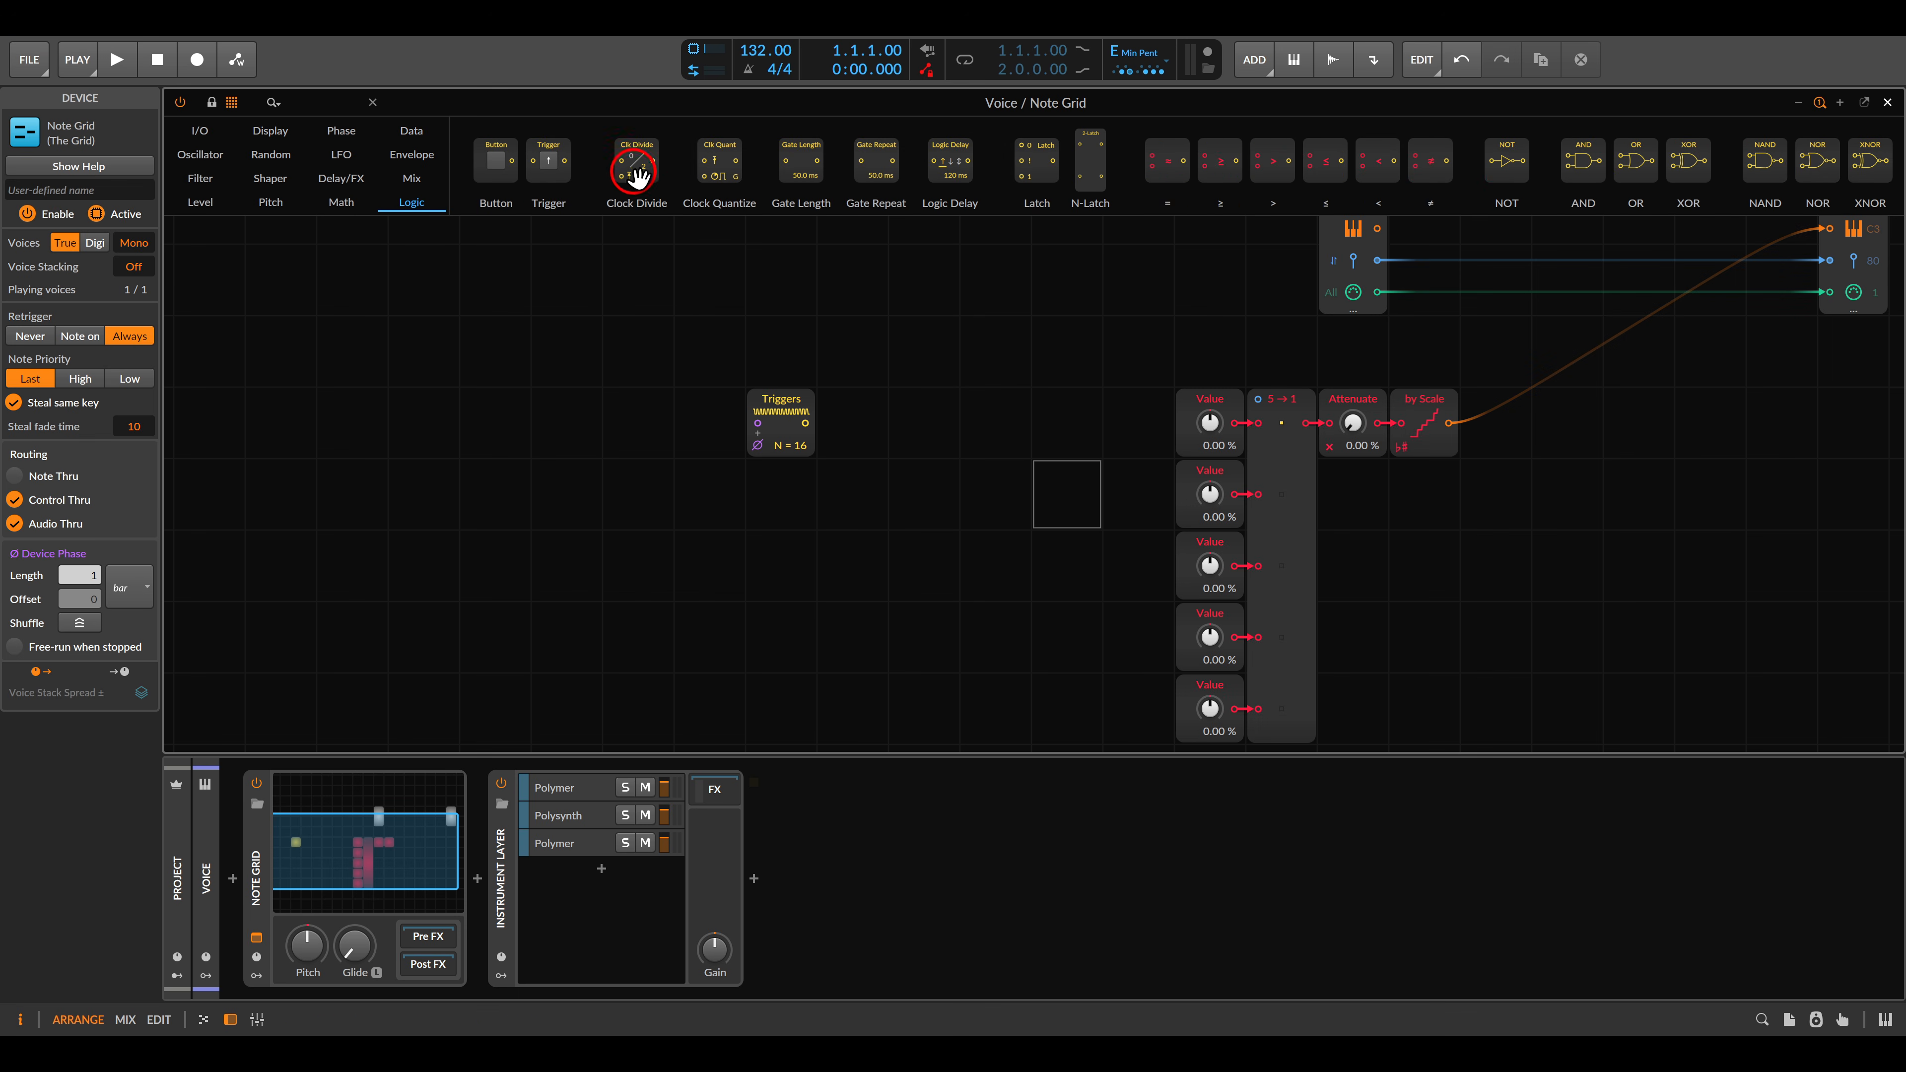
left_click_drag(632, 167, 711, 480)
key("ctrl+d")
left_click_drag(927, 403, 844, 403)
left_click(911, 403)
left_click(871, 429)
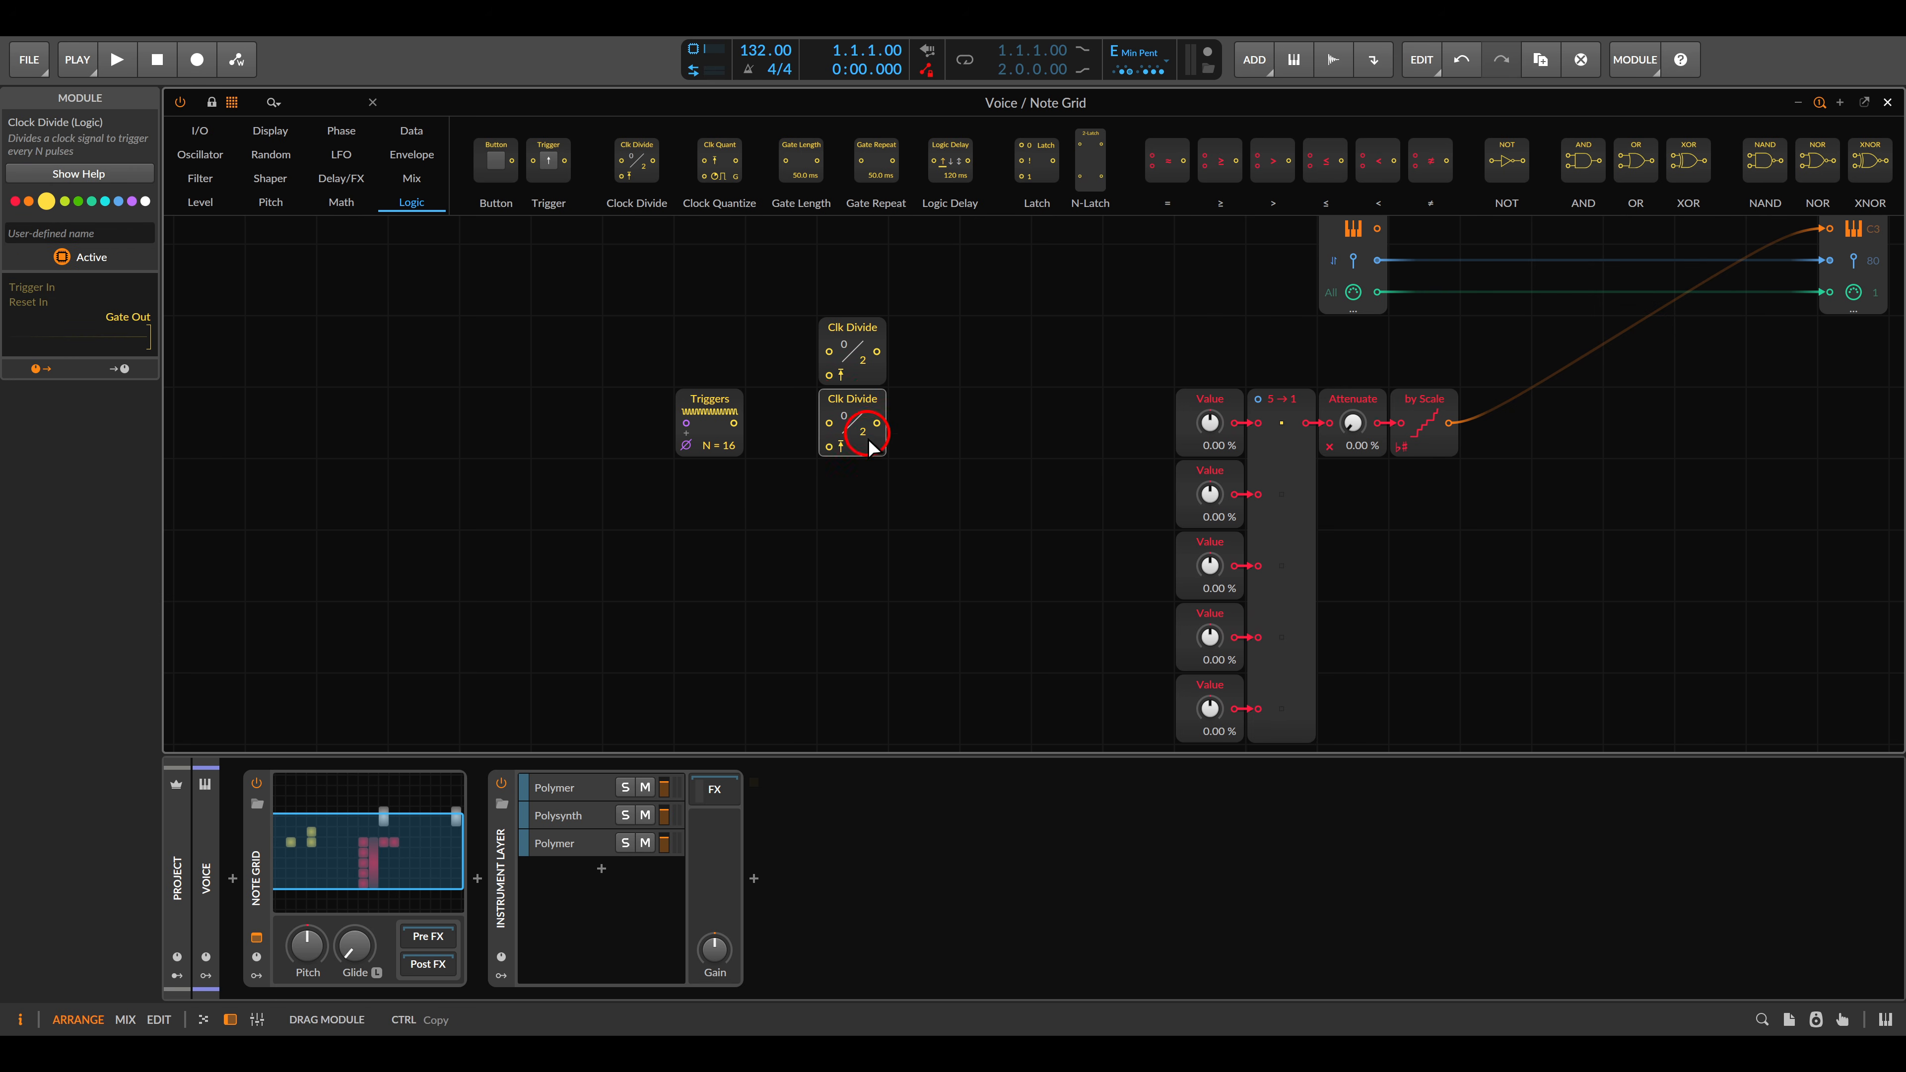
key("Down")
Step: Place OR and XOR gates after the dividers and wire Triggers through both Clock Divides into both inputs of each gate
left_click_drag(1653, 183, 1005, 365)
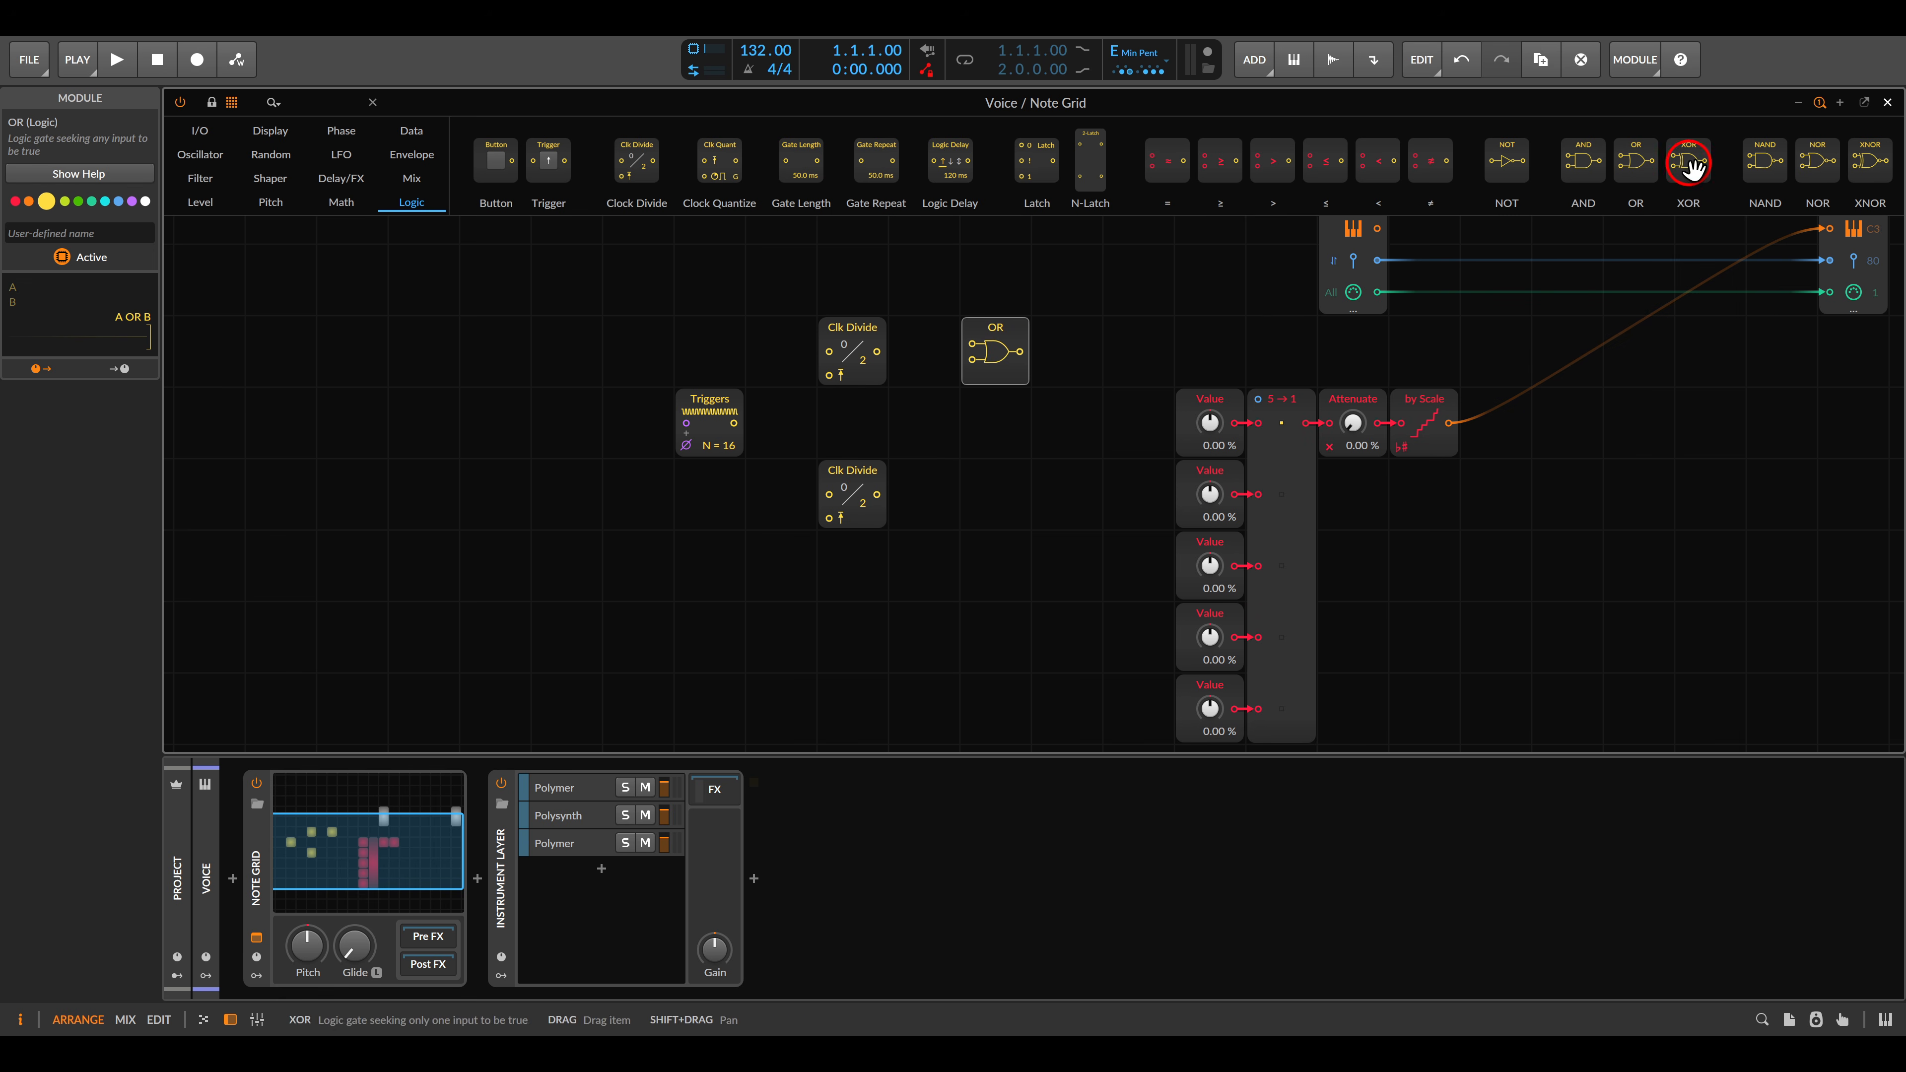
left_click_drag(1685, 161, 1009, 480)
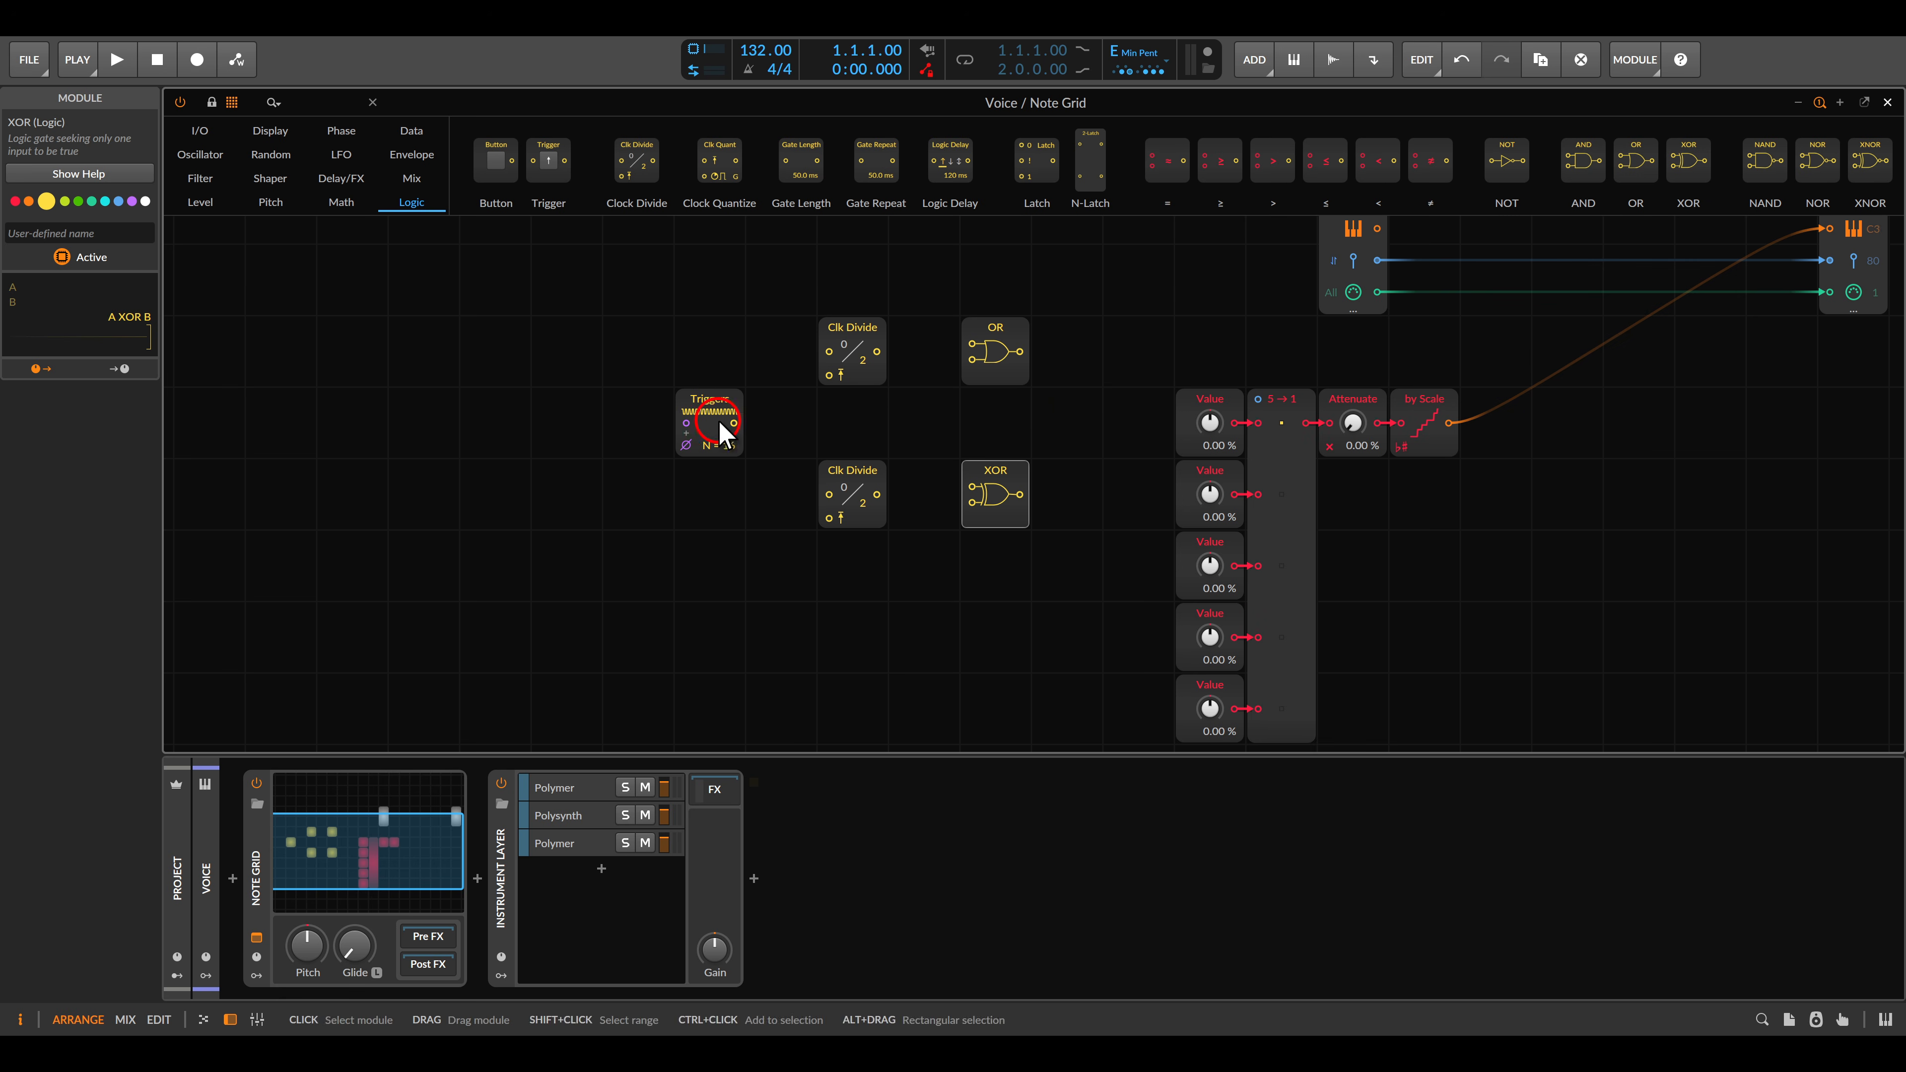
left_click_drag(734, 423, 828, 351)
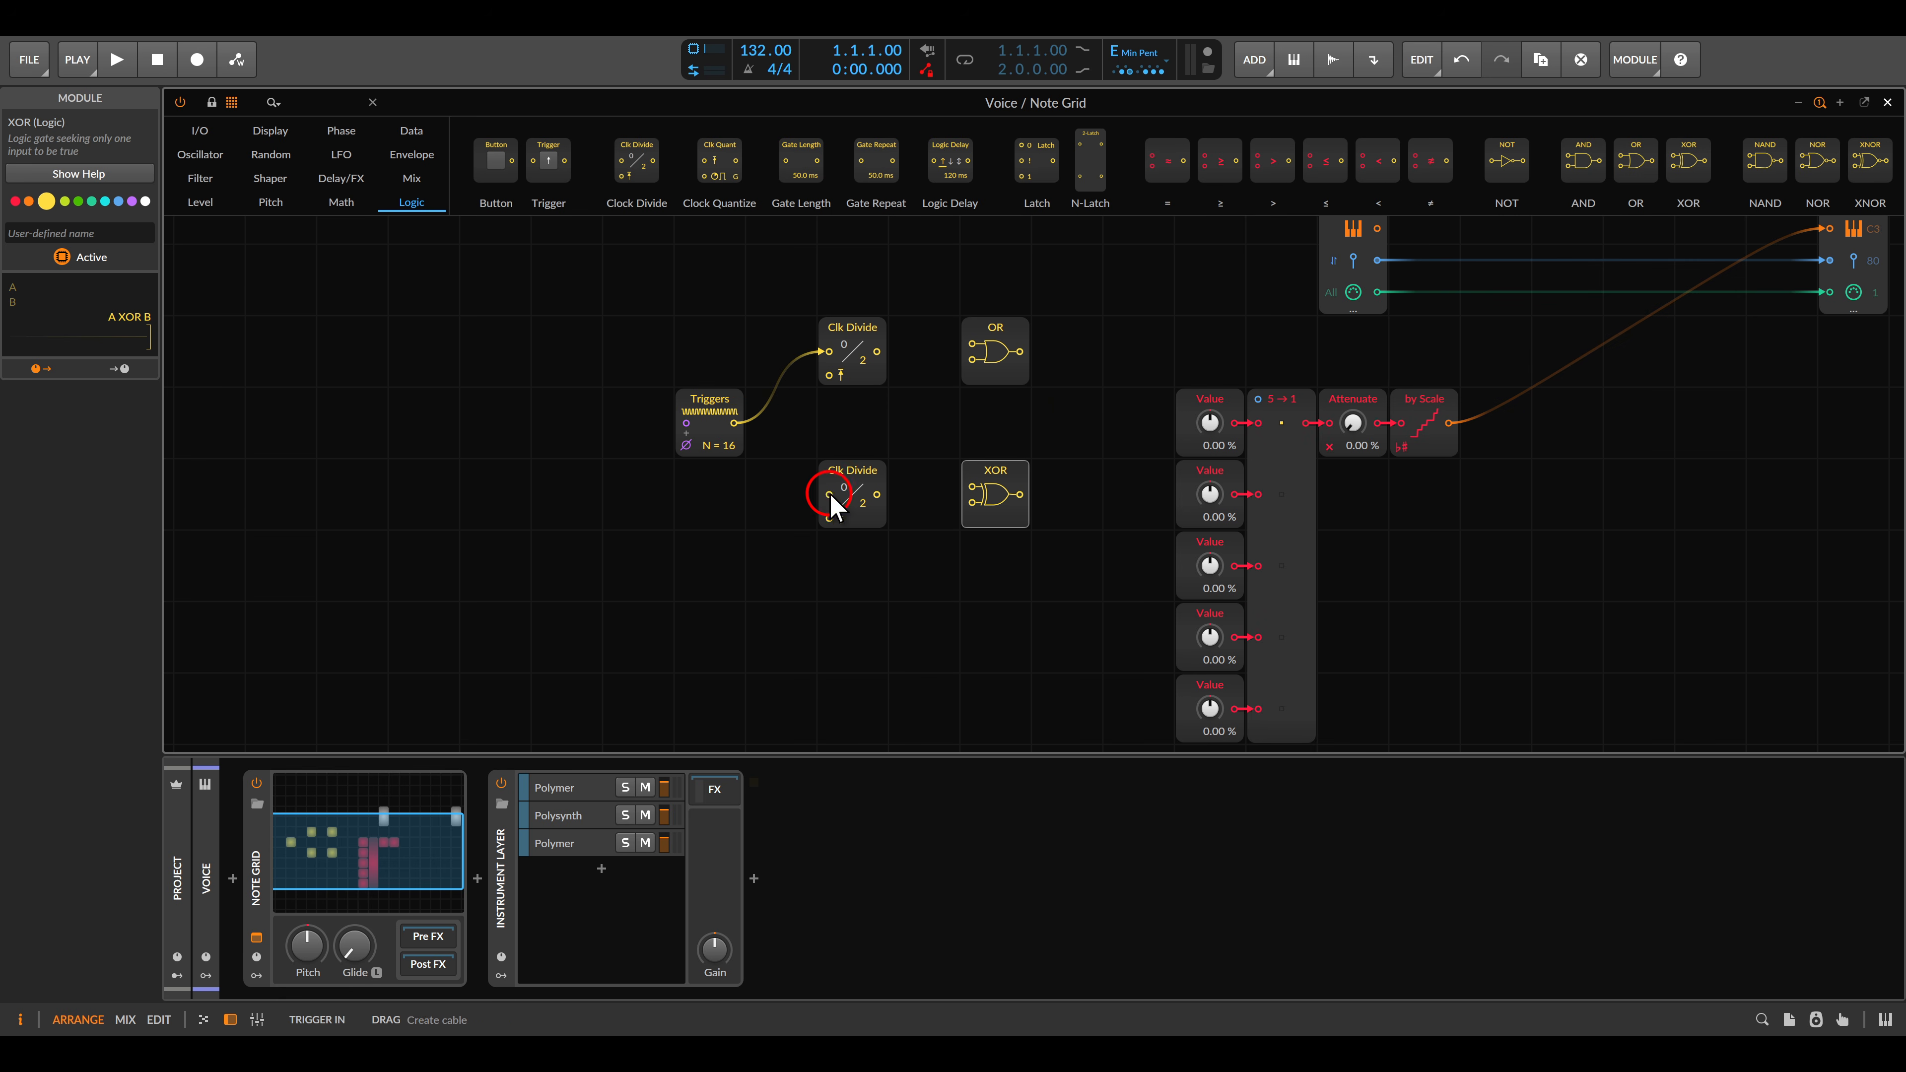
left_click_drag(829, 494, 734, 423)
left_click_drag(895, 353, 969, 349)
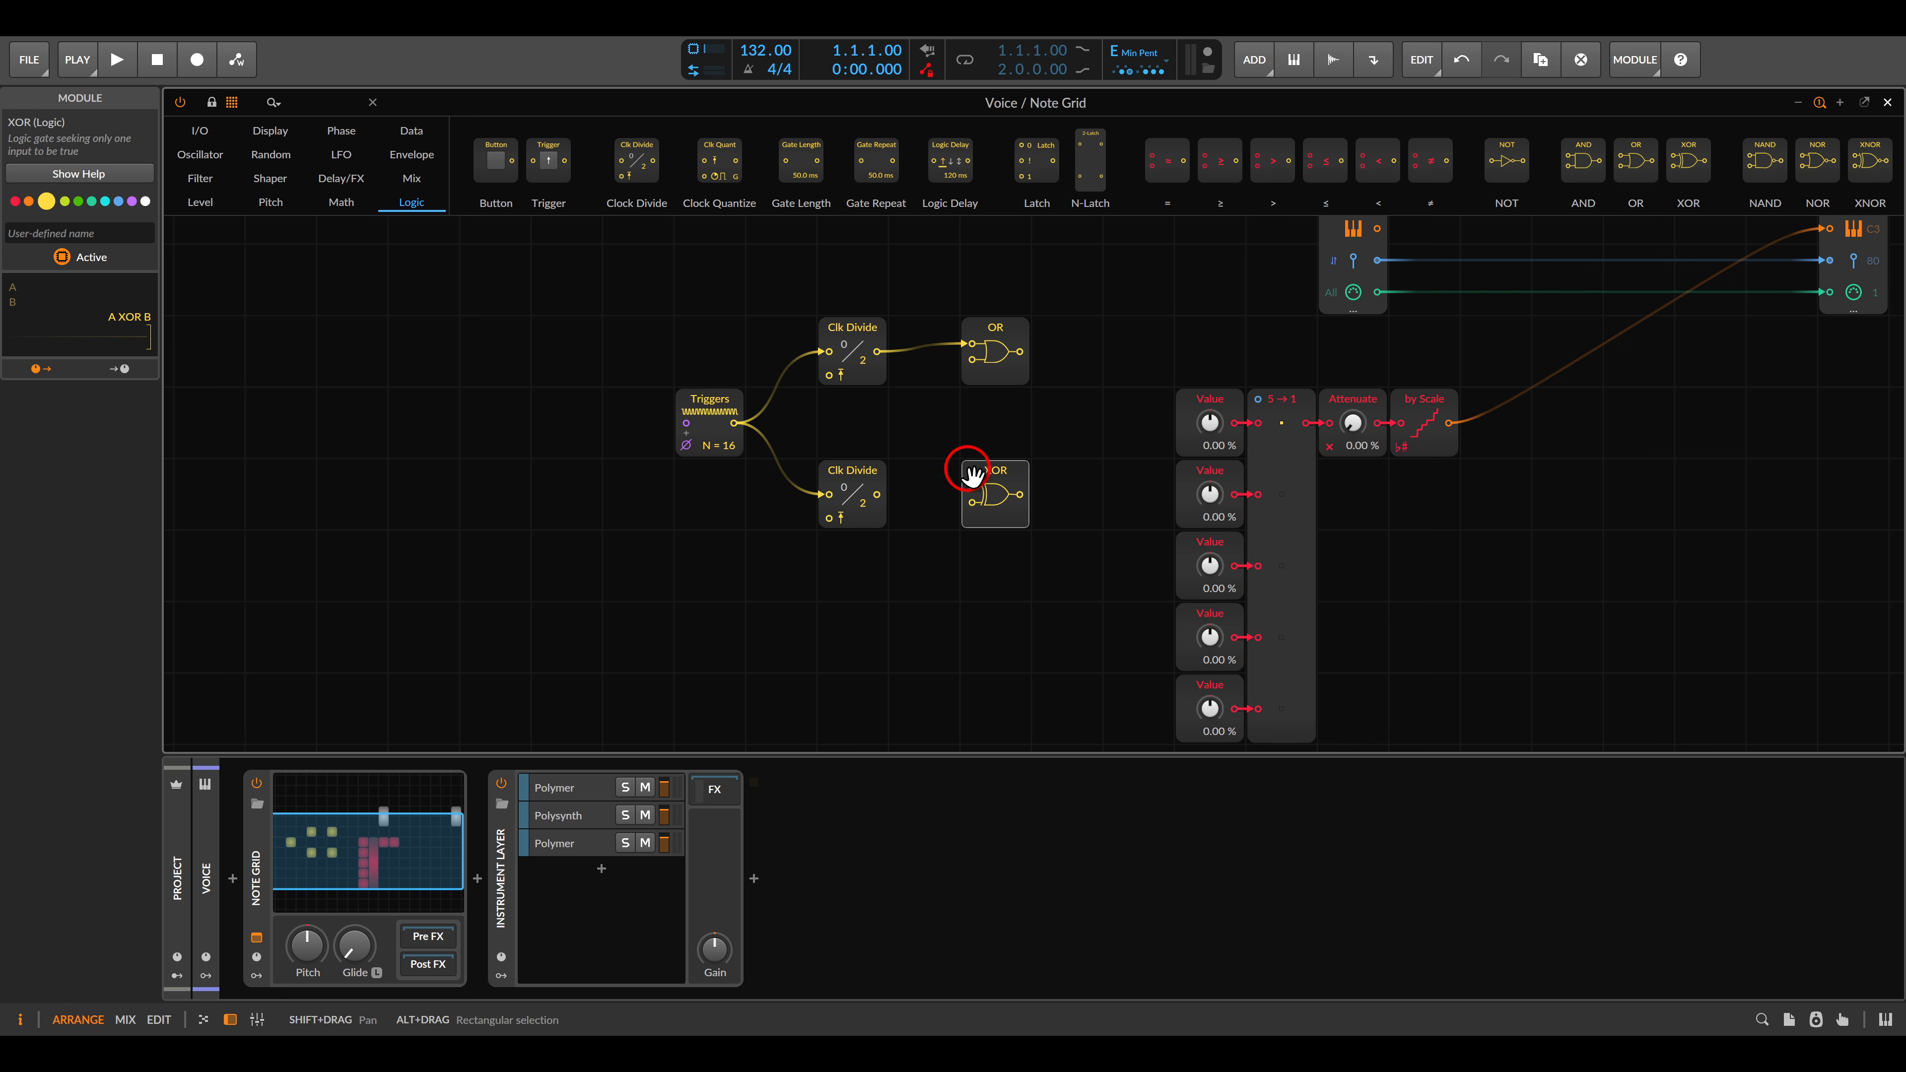
mouse_move(969, 487)
left_mouse_down()
mouse_move(876, 352)
mouse_move(975, 373)
mouse_move(876, 494)
mouse_move(893, 502)
mouse_move(877, 493)
left_mouse_up()
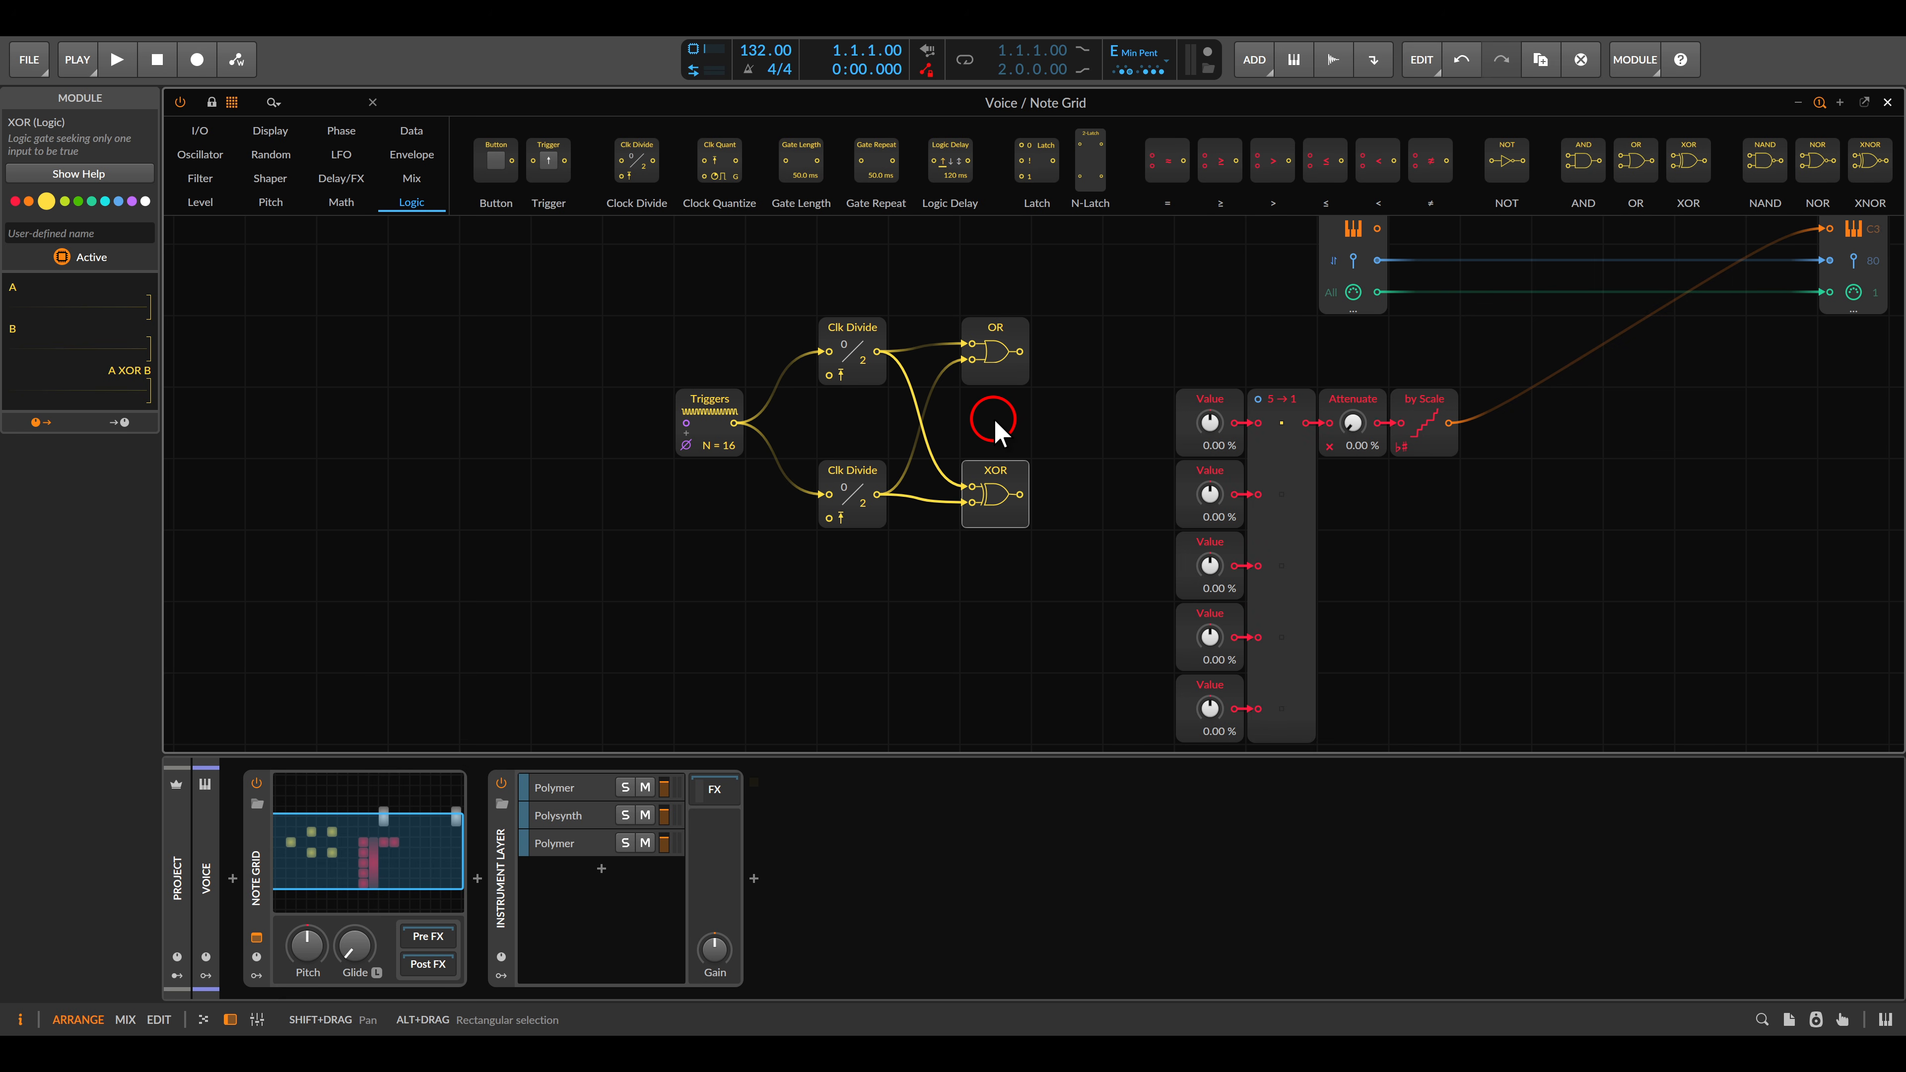
Step: Add a Toggle In module after the gates and connect the OR and XOR outputs to its two signal inputs
left_click(412, 178)
left_click_drag(809, 160, 1066, 422)
mouse_move(1020, 352)
left_mouse_down()
mouse_move(1044, 423)
mouse_move(1022, 492)
left_mouse_up()
left_click(1070, 434)
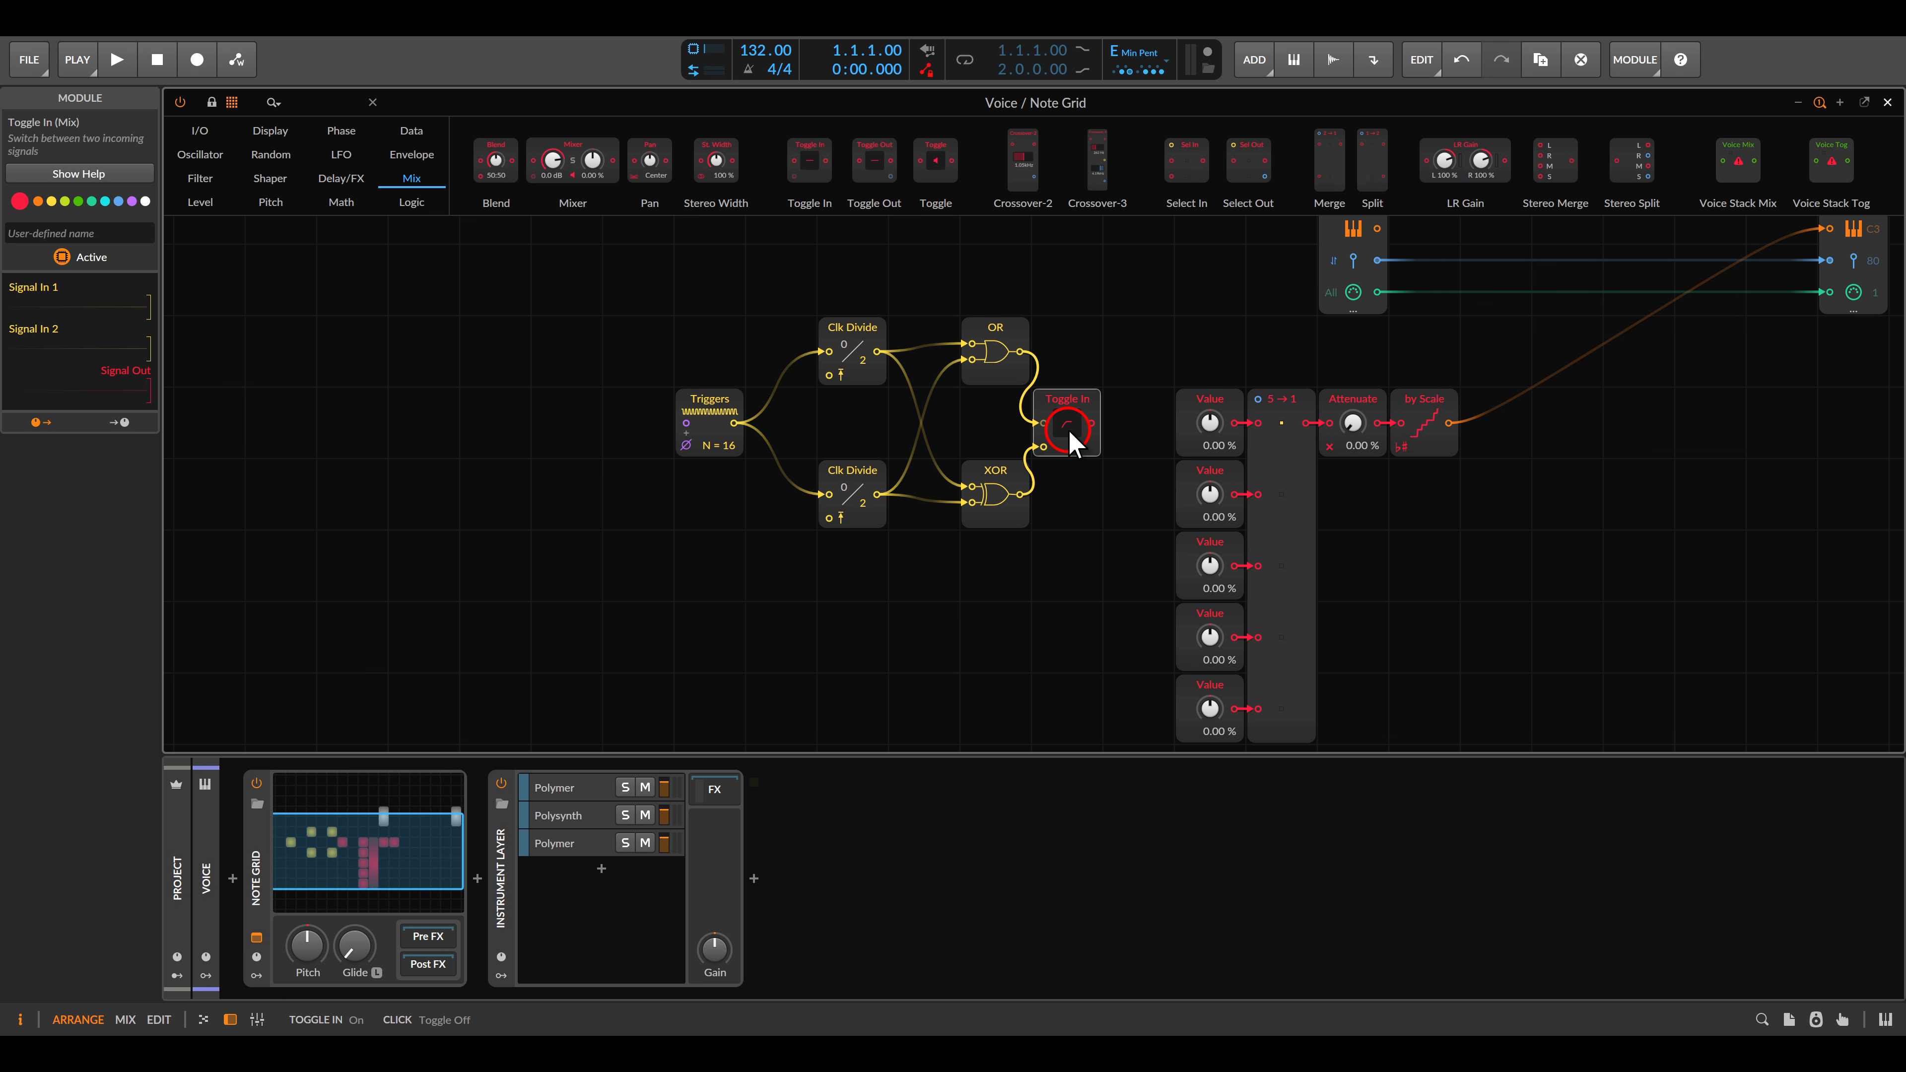
left_click(1103, 349)
left_click(1692, 420)
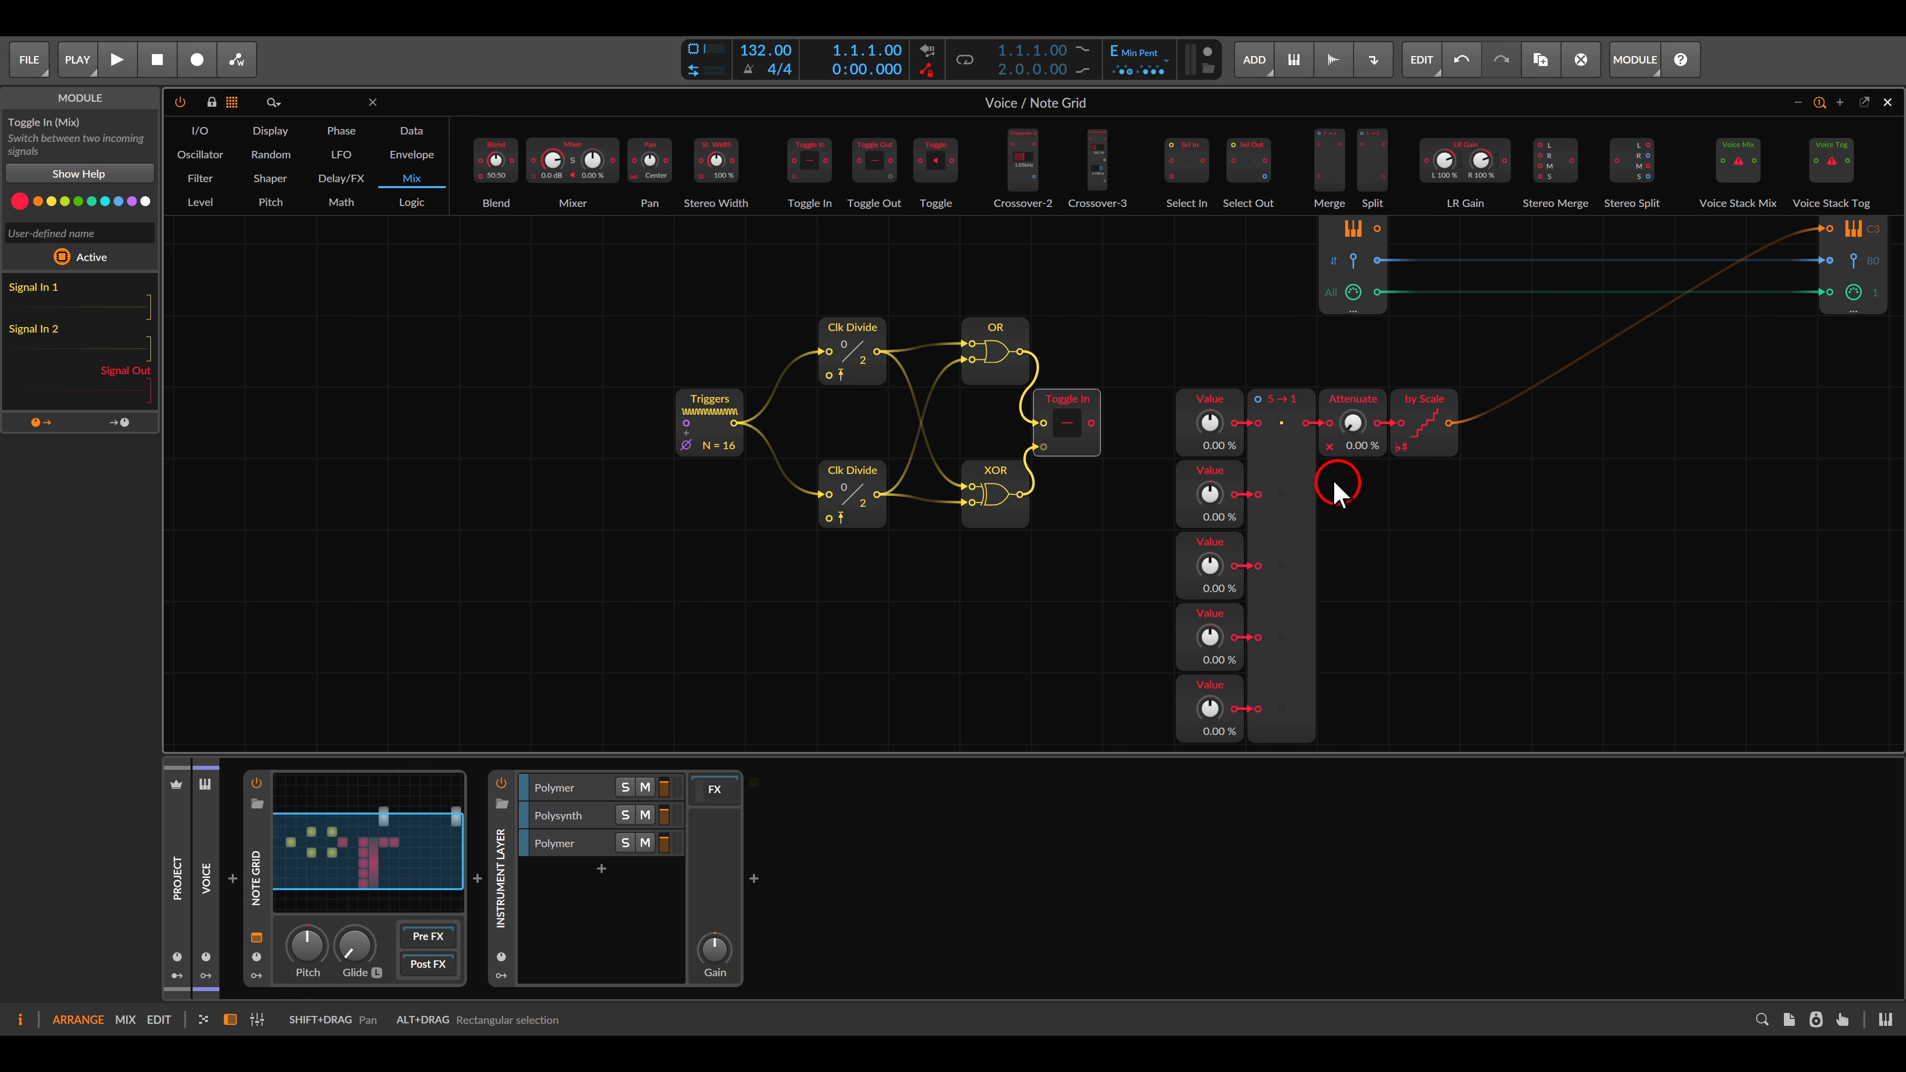
Step: Move the Triggers, Clock Divide, OR, XOR and Toggle In modules together one grid cell away from the Value column
mouse_move(1091, 423)
left_mouse_down()
mouse_move(1268, 376)
mouse_move(1226, 407)
left_mouse_up()
key("Escape")
left_click_drag(700, 295, 1044, 563)
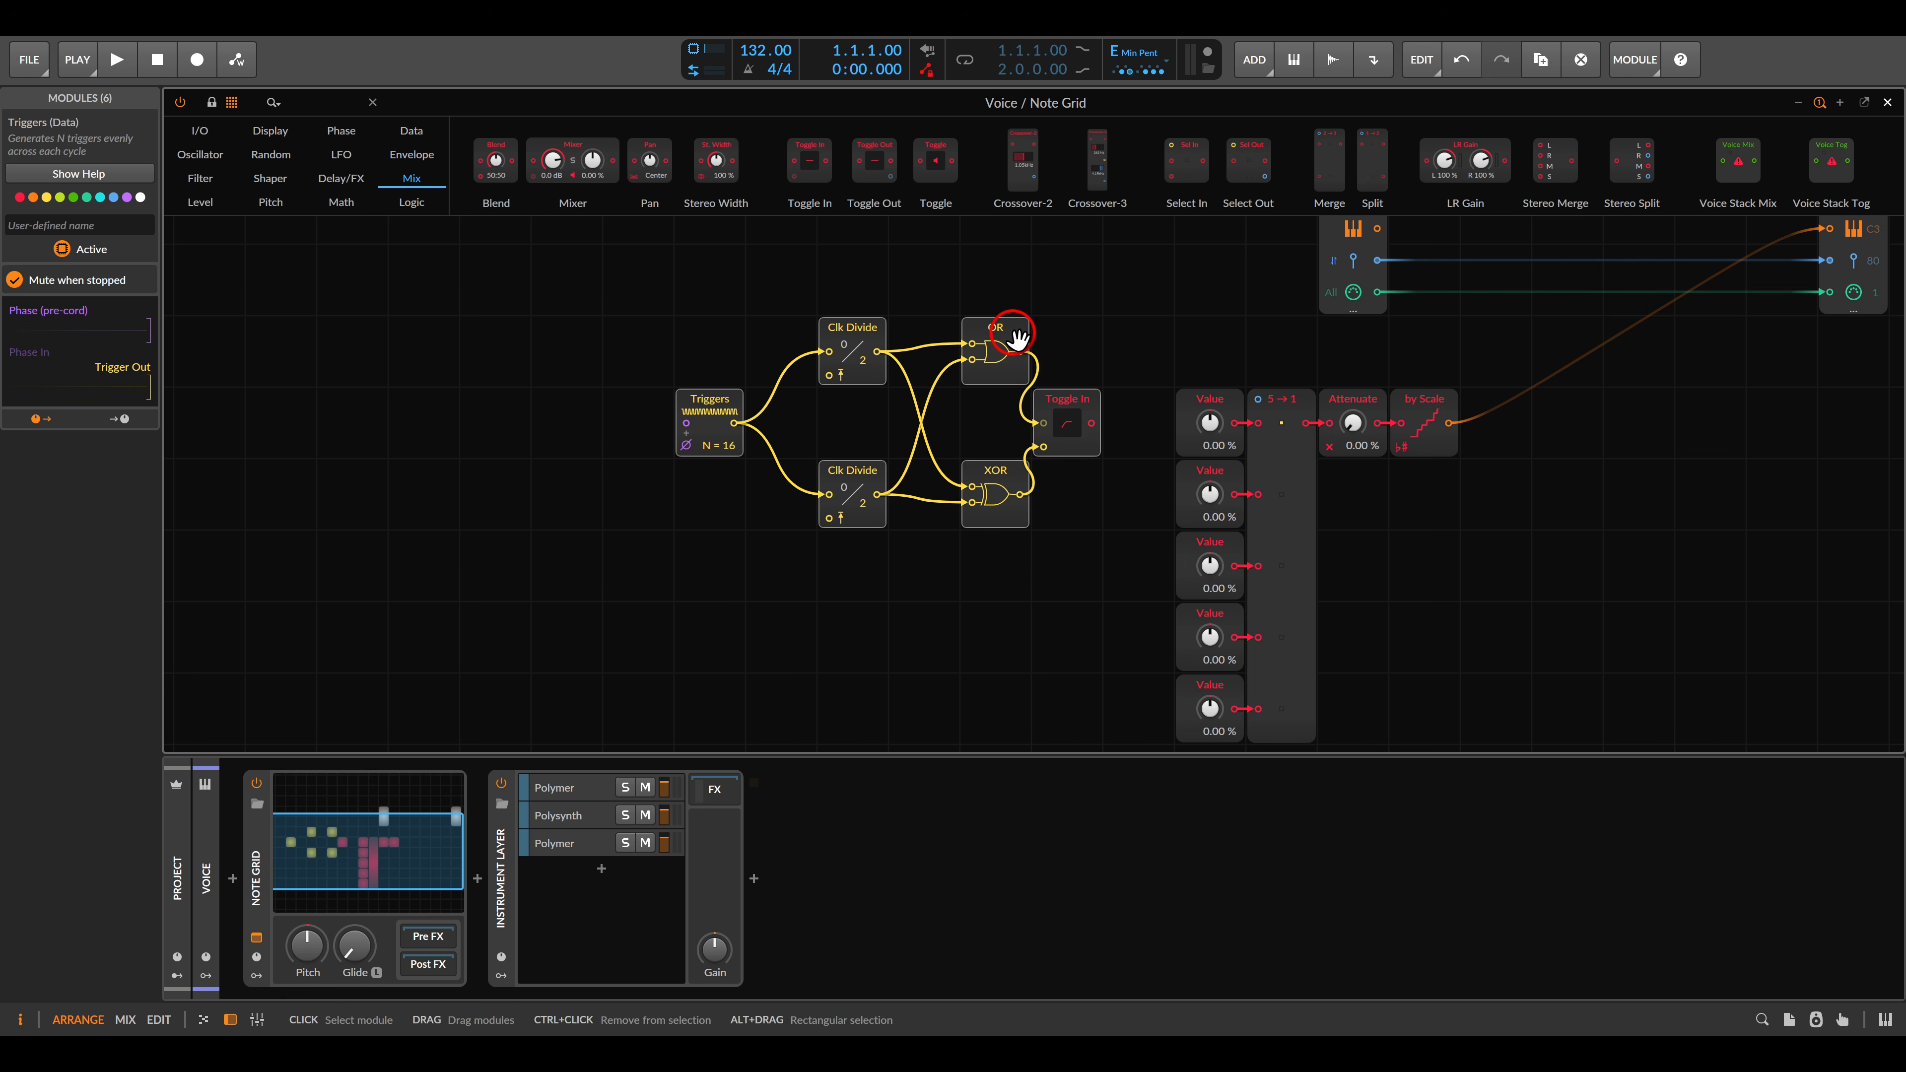
left_click_drag(1013, 333, 934, 330)
left_click(981, 360)
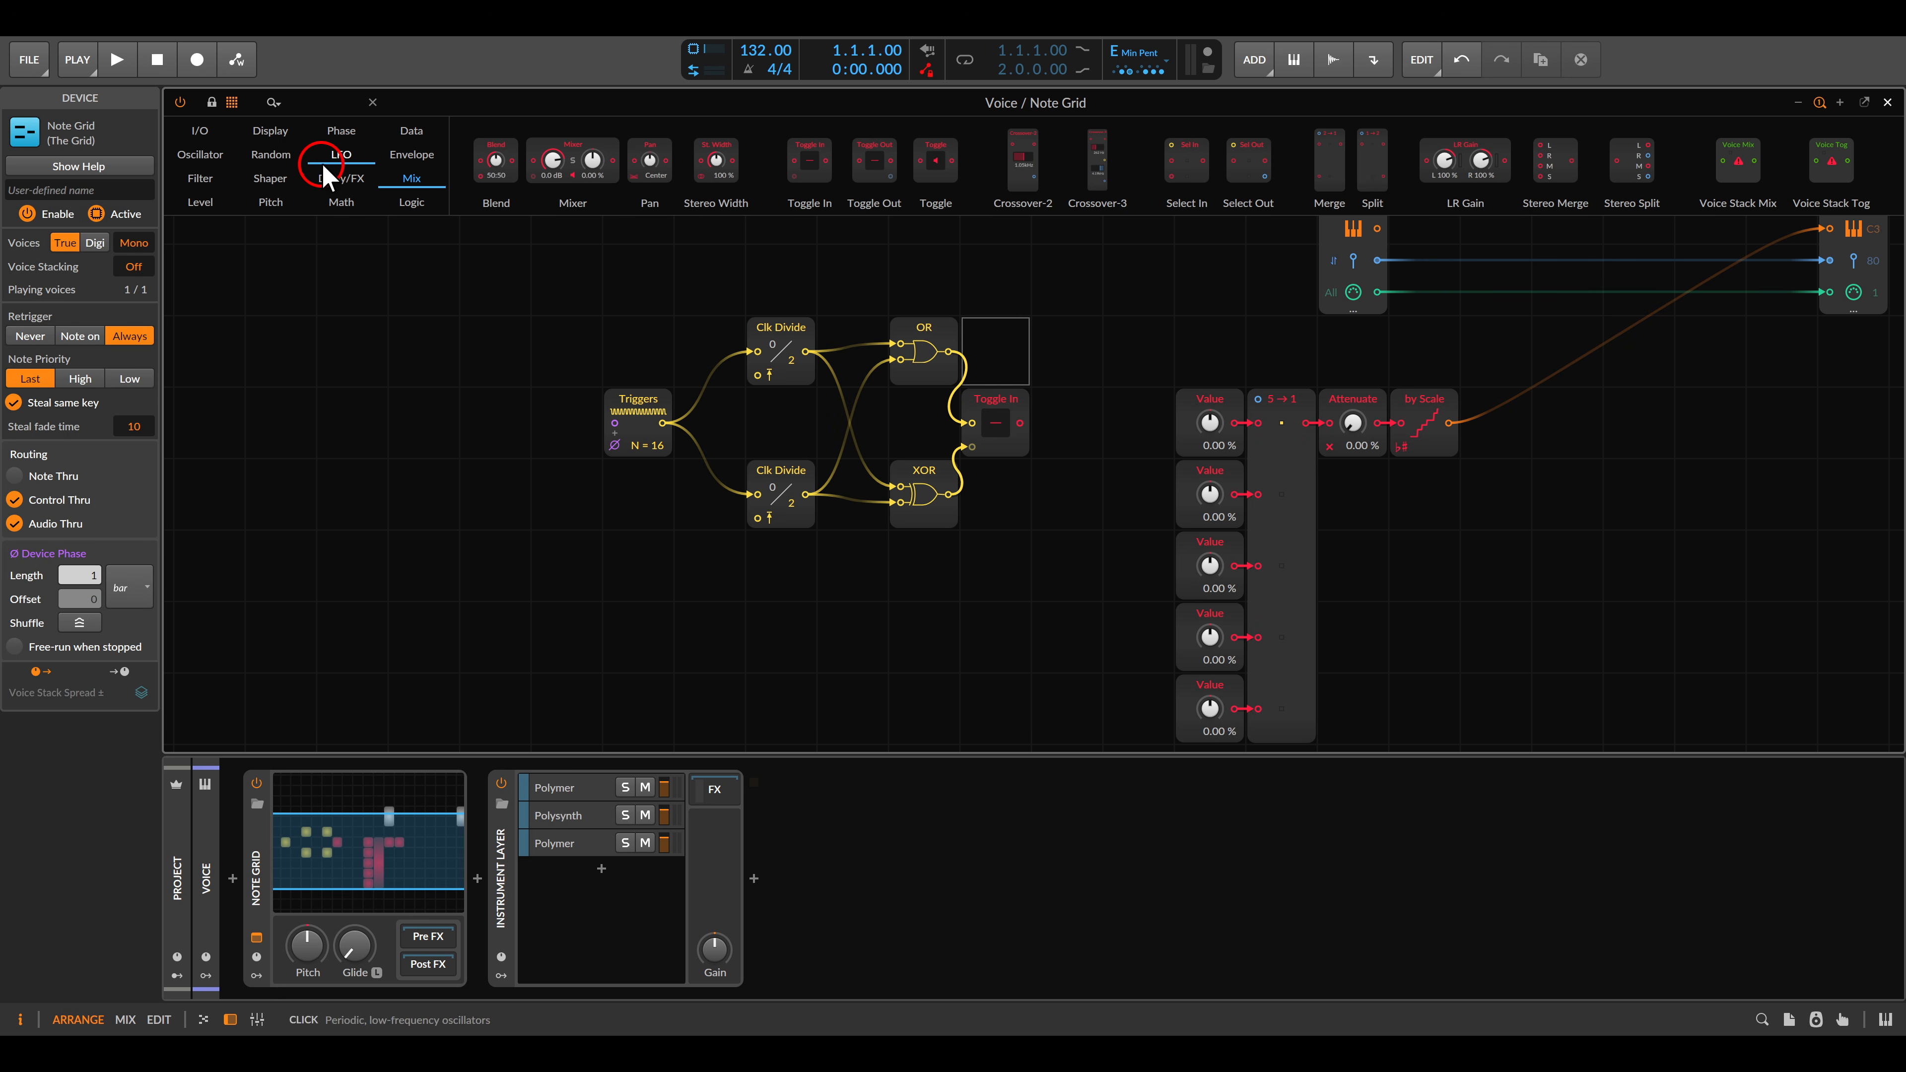
Step: Add a Ø Counter with 5 steps after Toggle In and connect its phase output to the 5→1 selector
left_click(341, 131)
left_click_drag(1268, 160, 1040, 432)
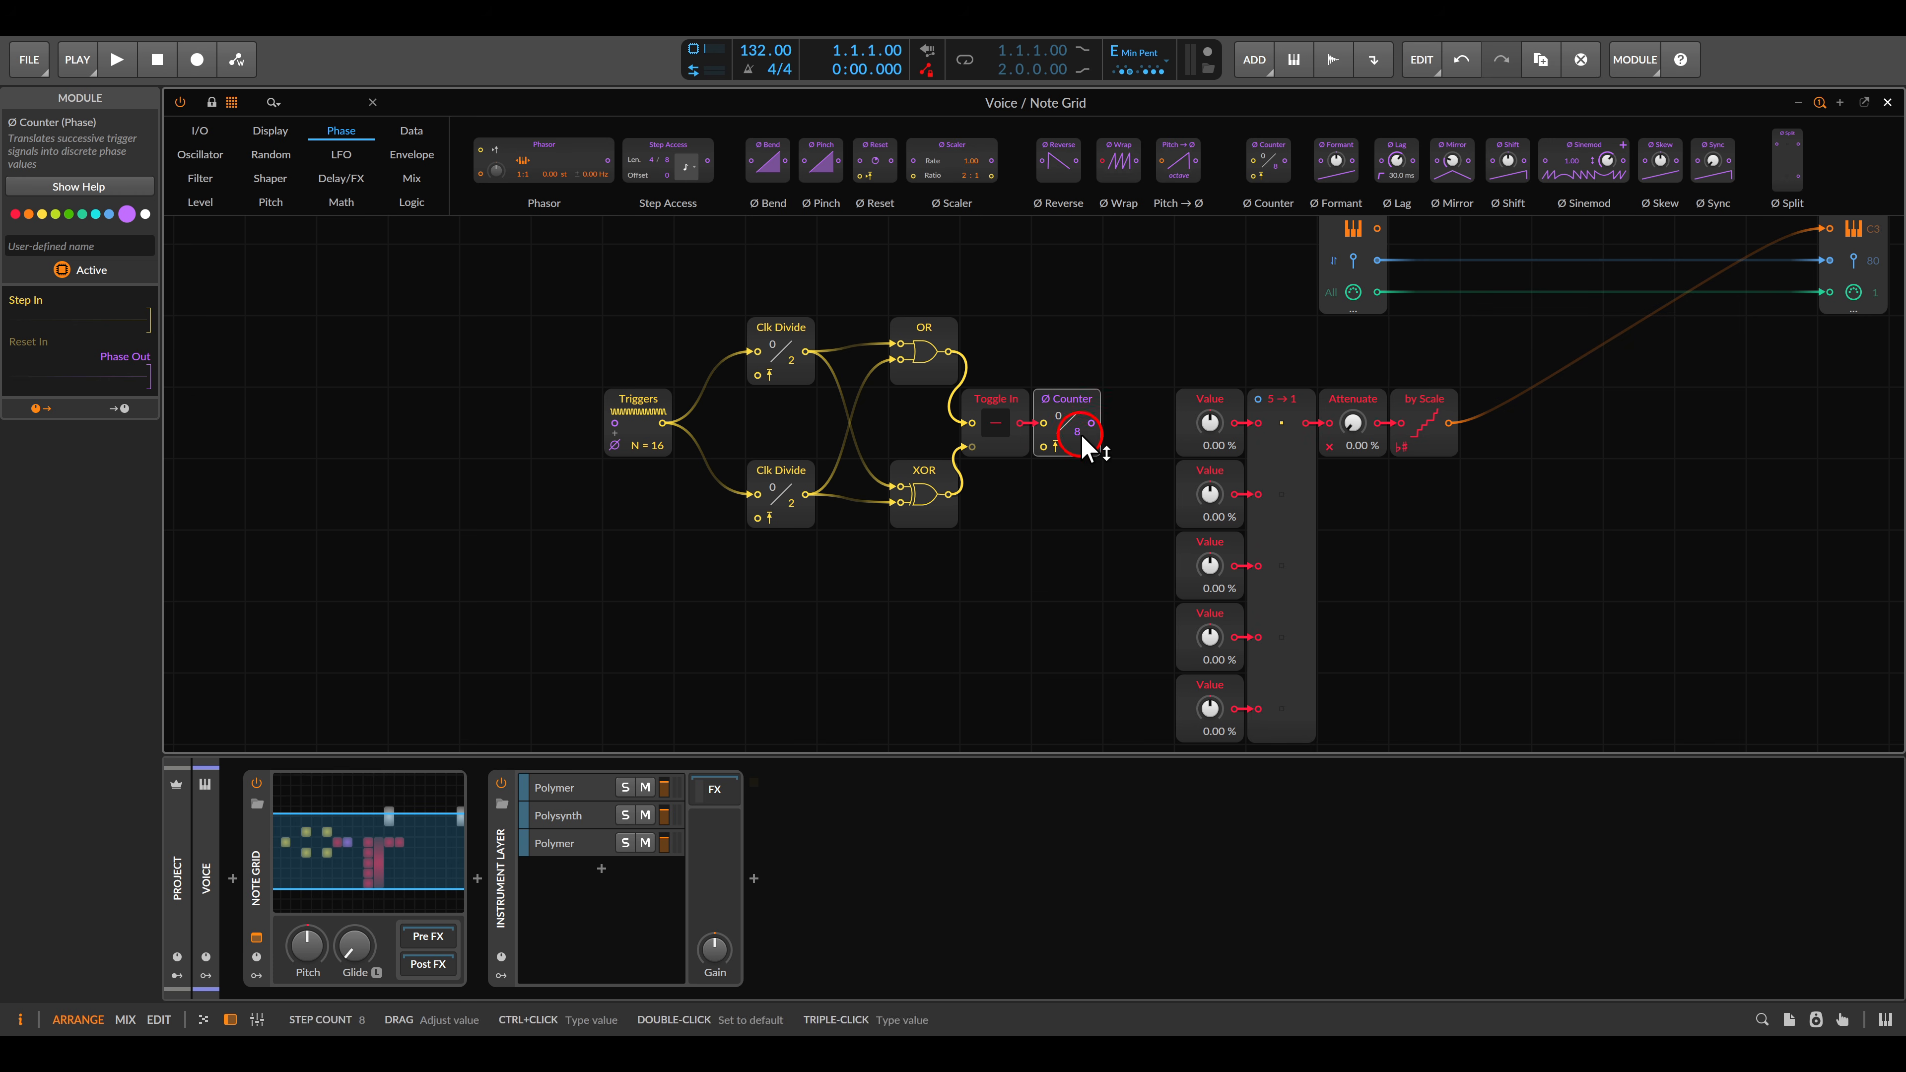
left_click_drag(1077, 431, 1080, 442)
left_click_drag(1092, 423, 1254, 399)
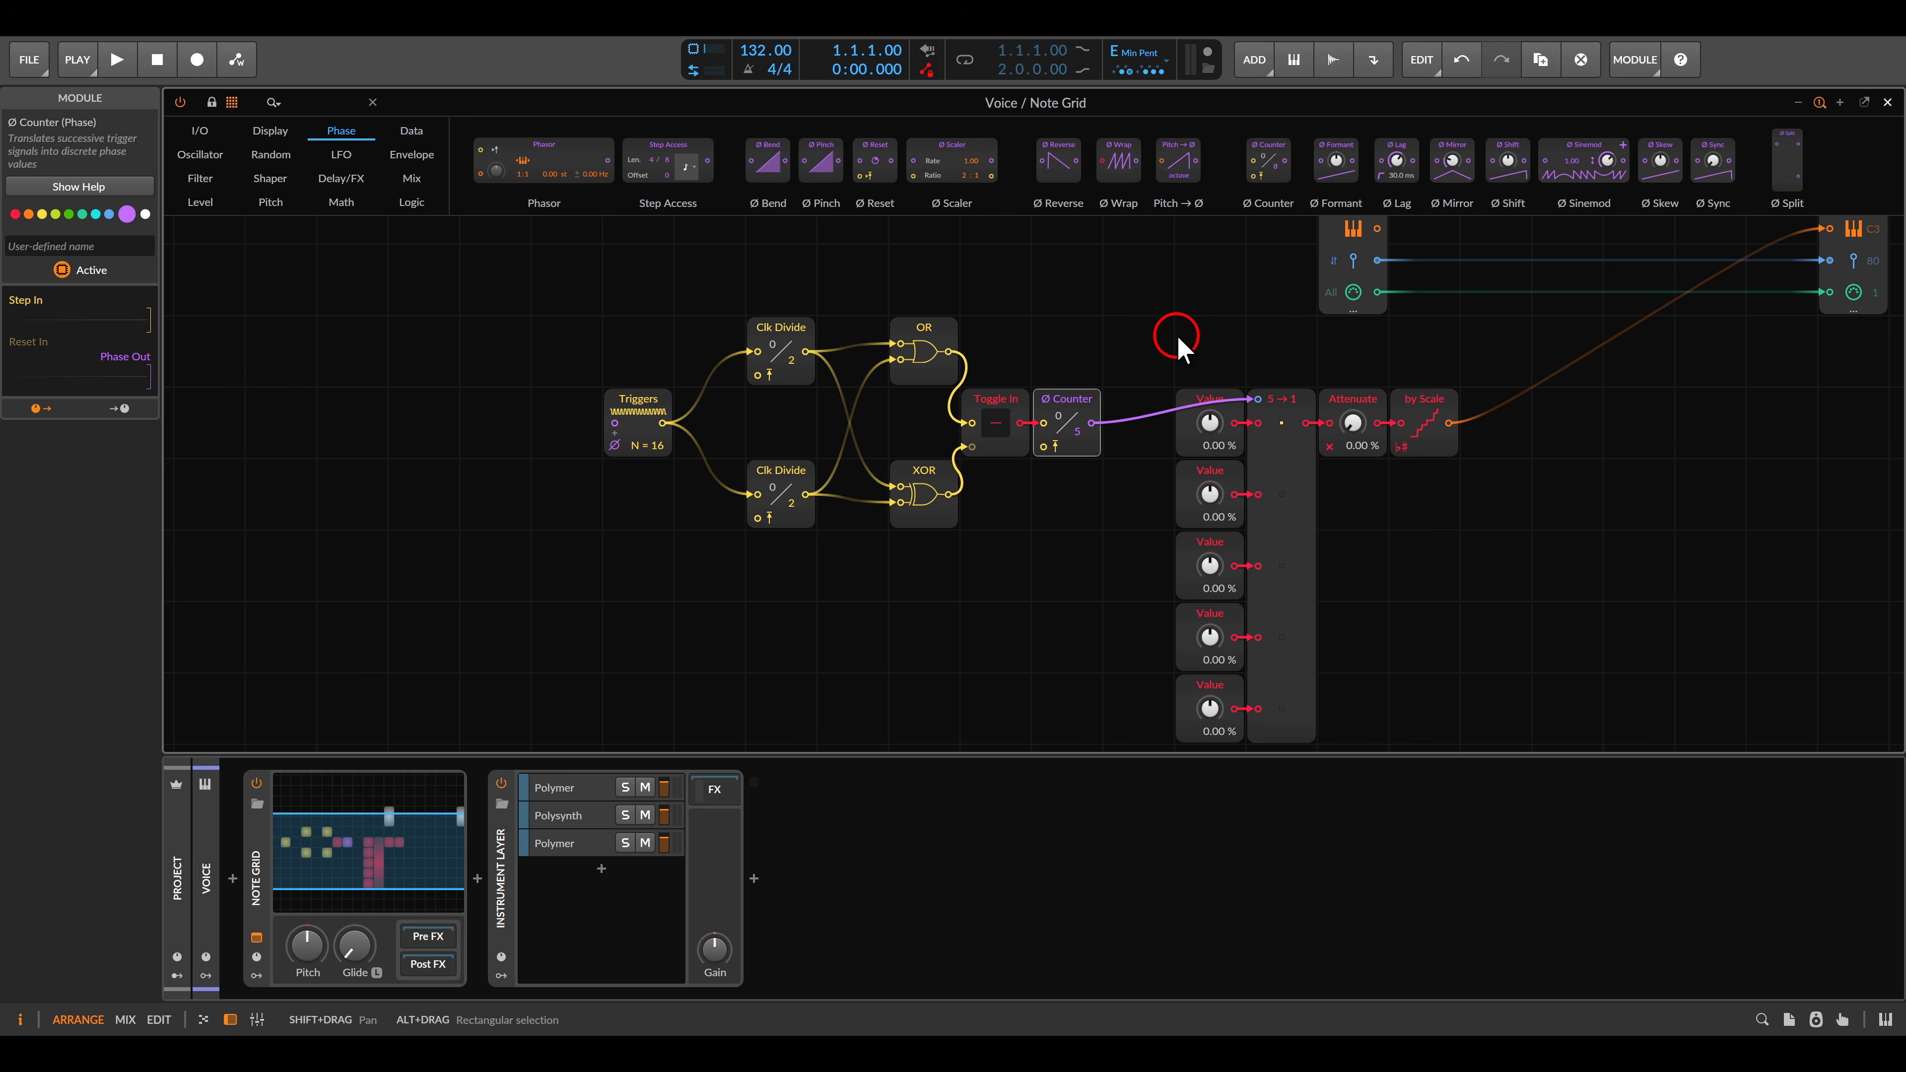
Step: Connect the Toggle In output to the gate input of Note Out, replacing the existing gate cable
left_click_drag(1200, 306, 1038, 388)
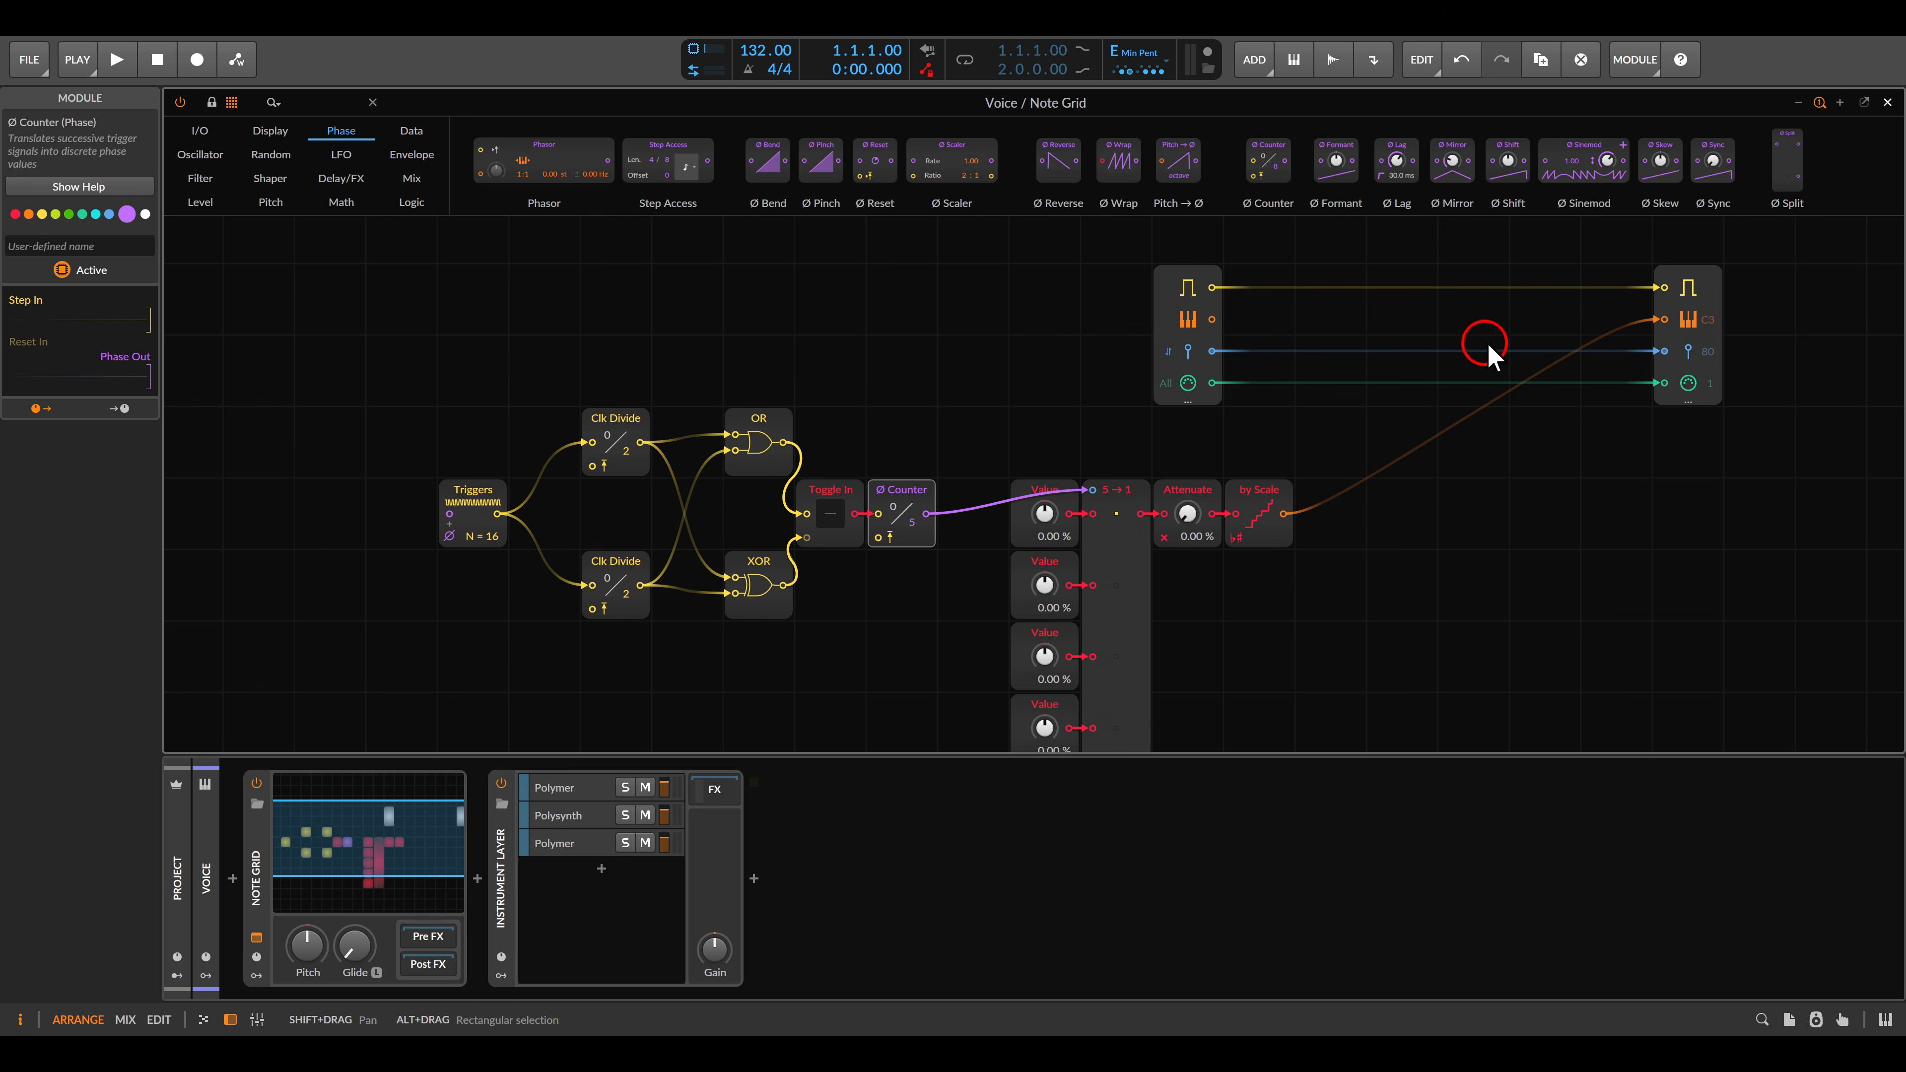
left_click_drag(1658, 289, 859, 513)
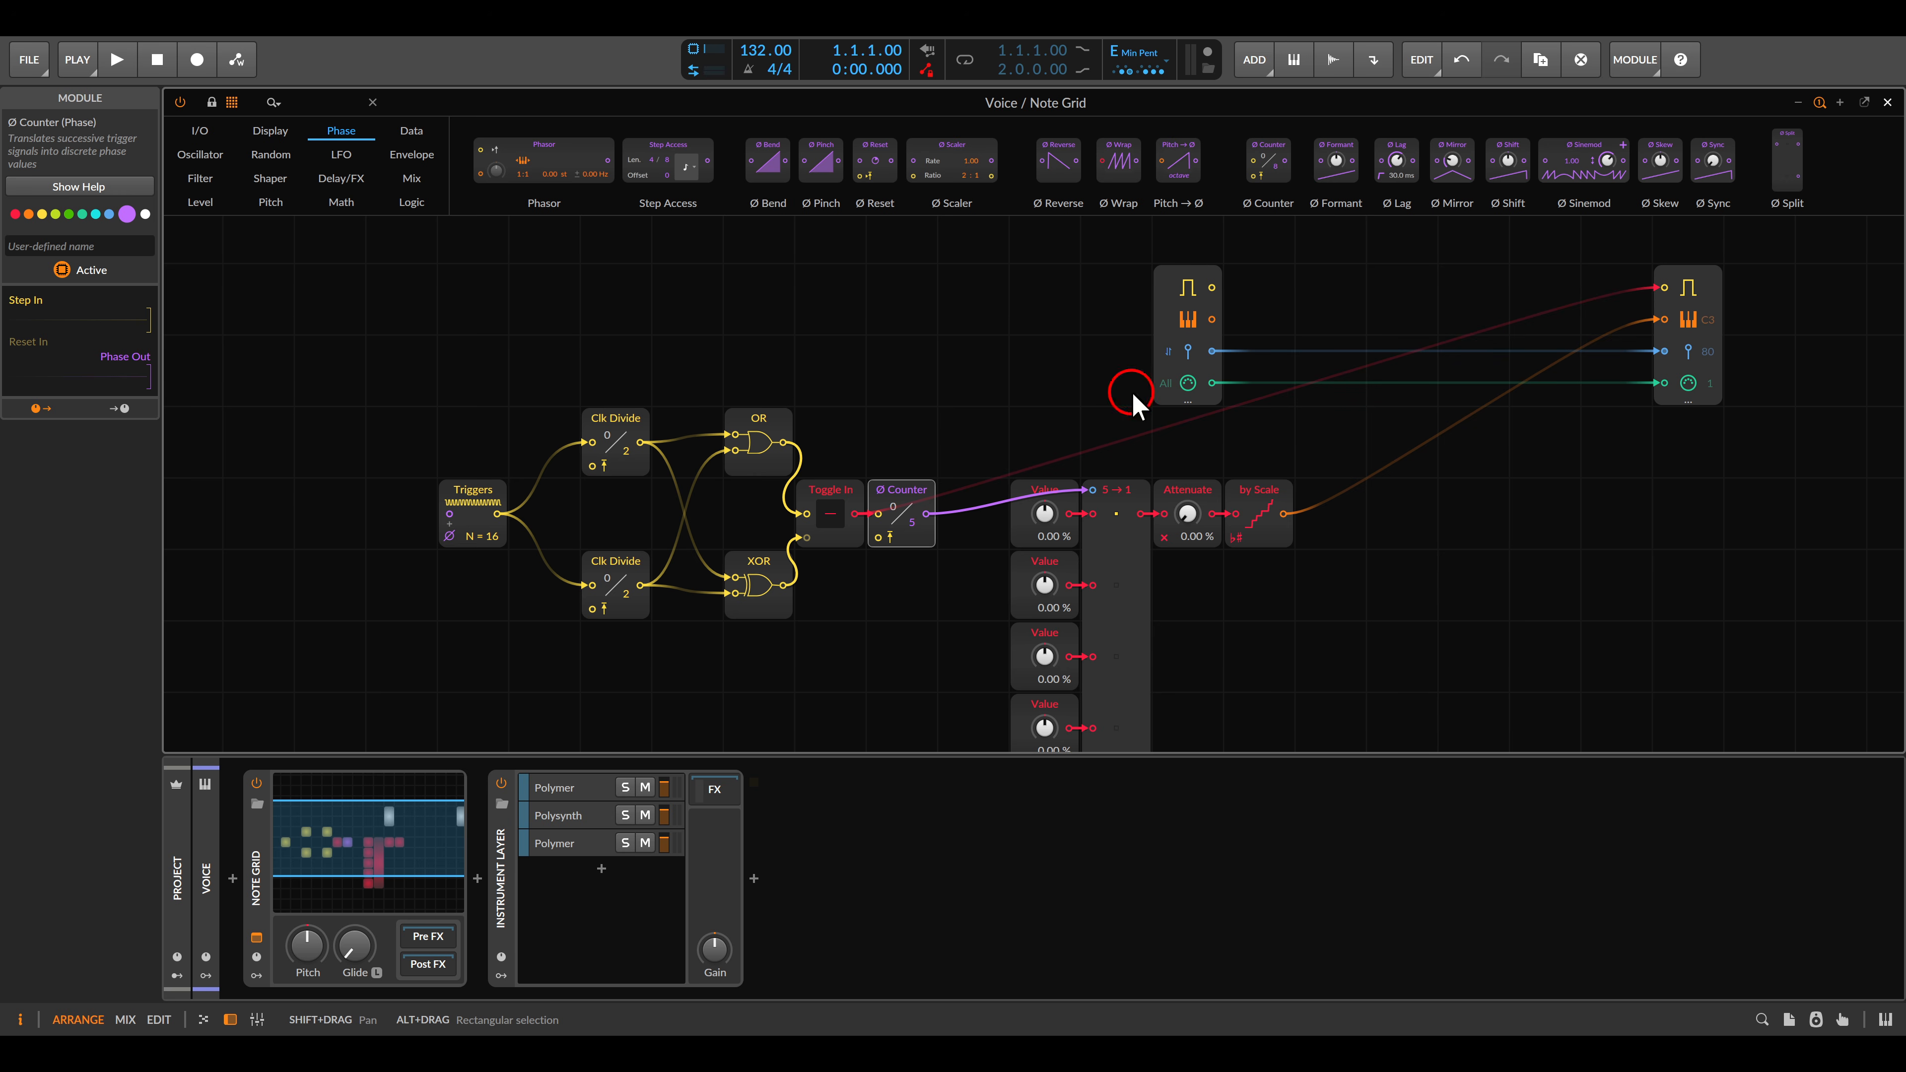
left_click_drag(971, 468, 1263, 373)
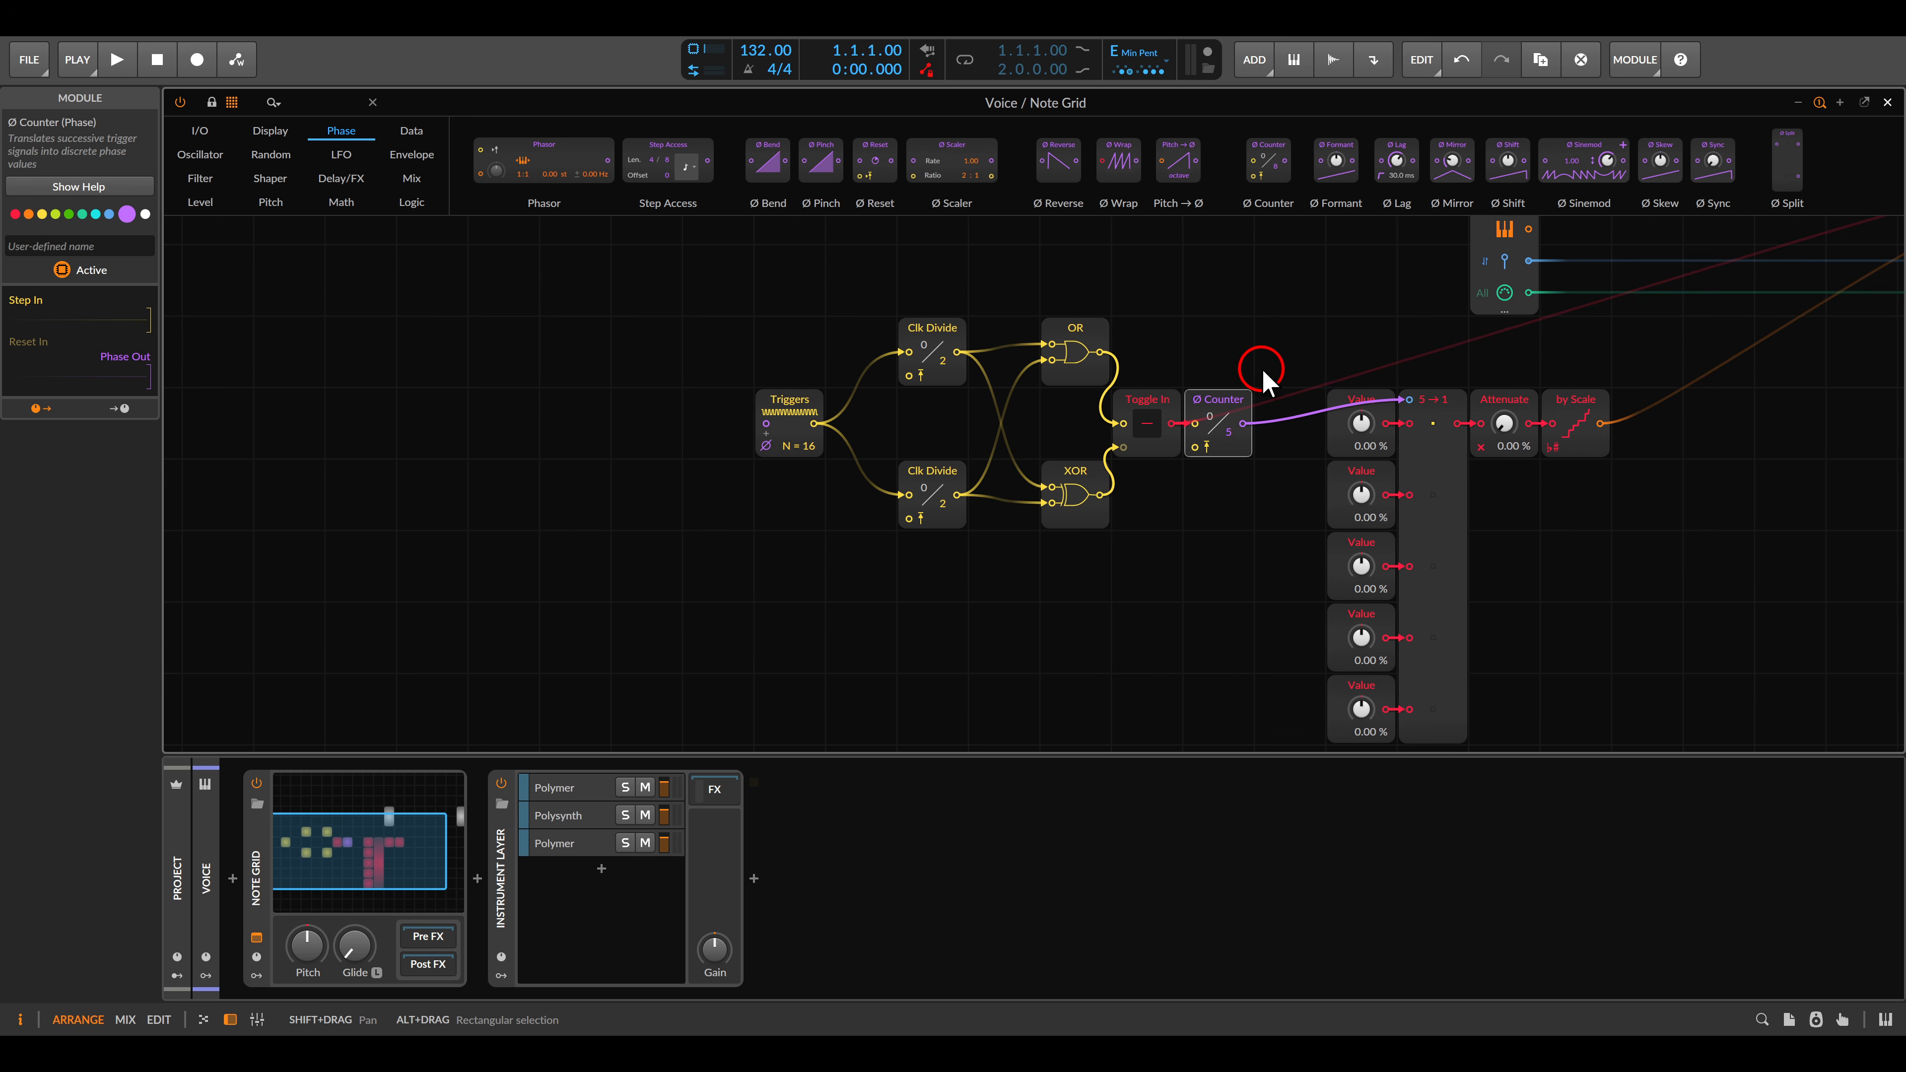
Step: Add a Transport Playing module and connect it to the reset inputs of both Clock Divides and the Ø Counter
left_click(175, 129)
scroll(945, 160, "right", 5)
left_click_drag(1634, 167, 909, 375)
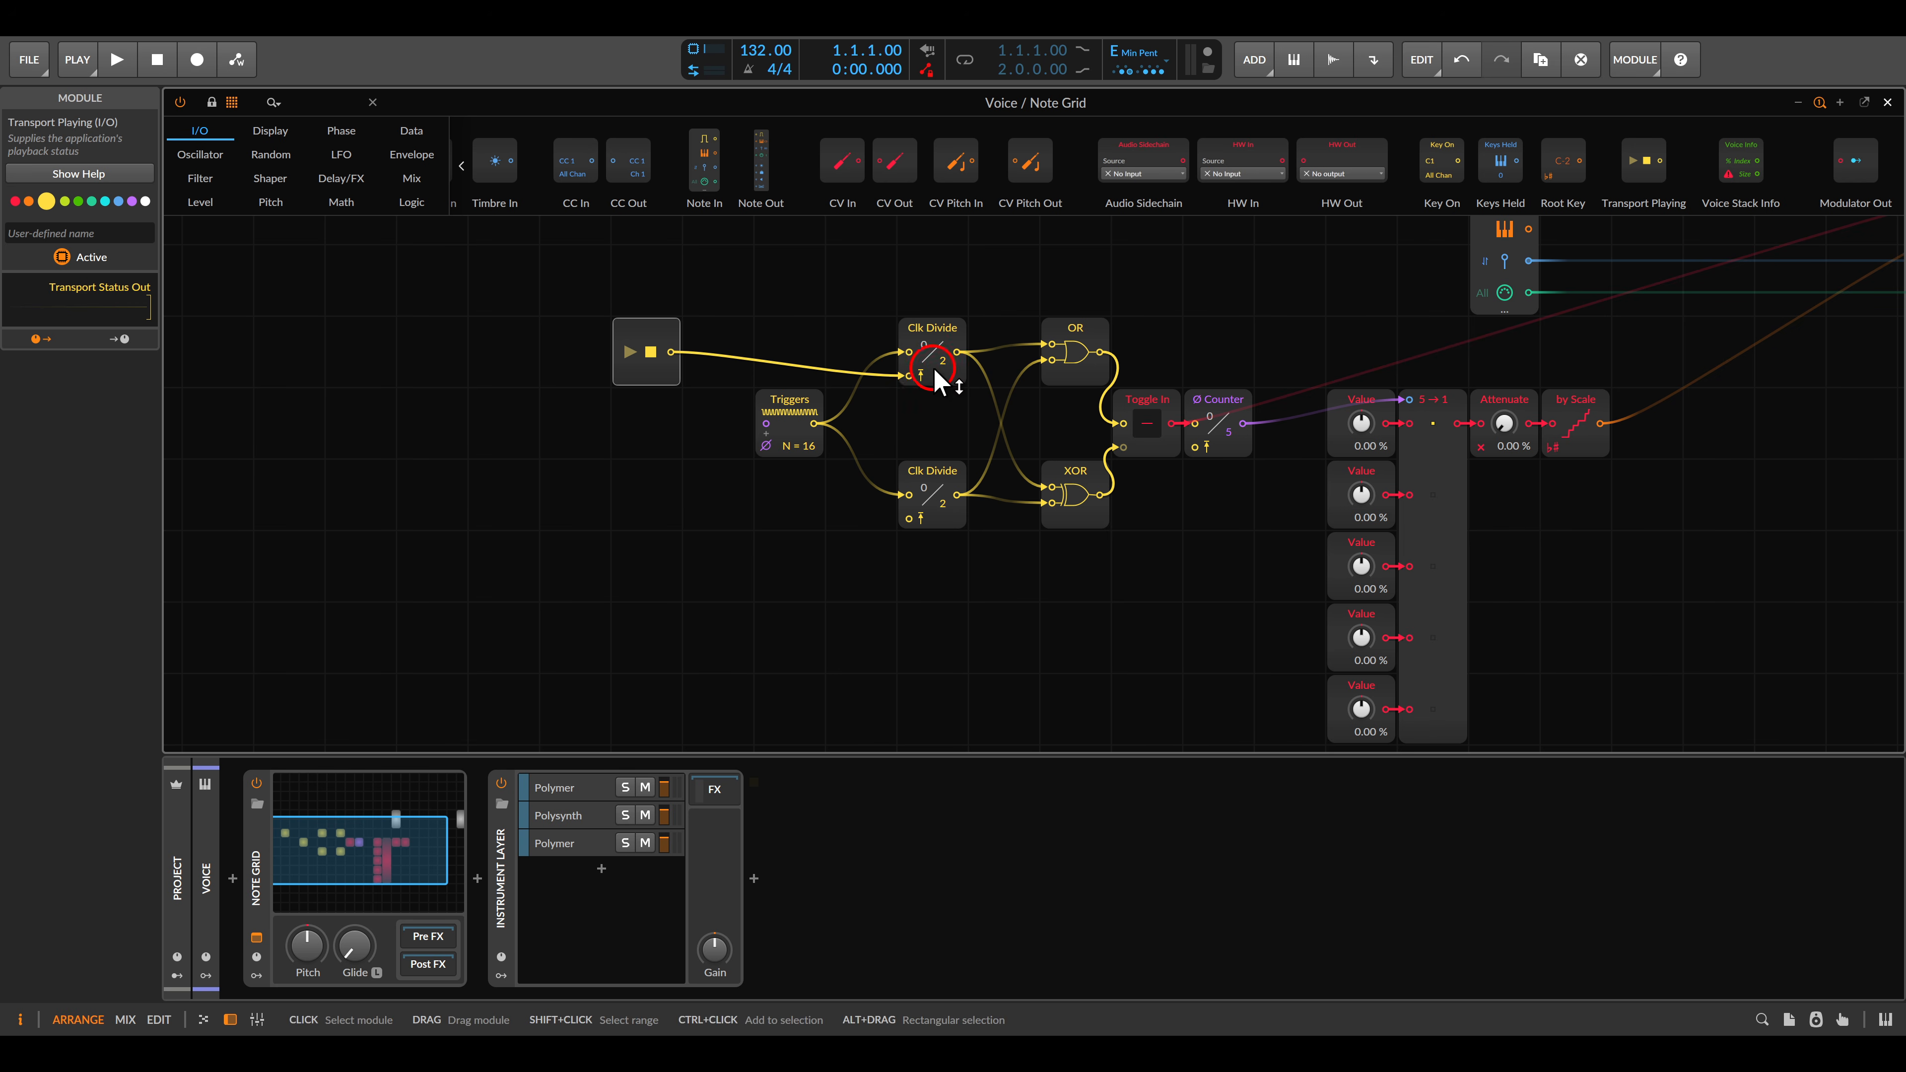
left_click_drag(909, 518, 1195, 448)
left_click_drag(746, 369, 673, 352)
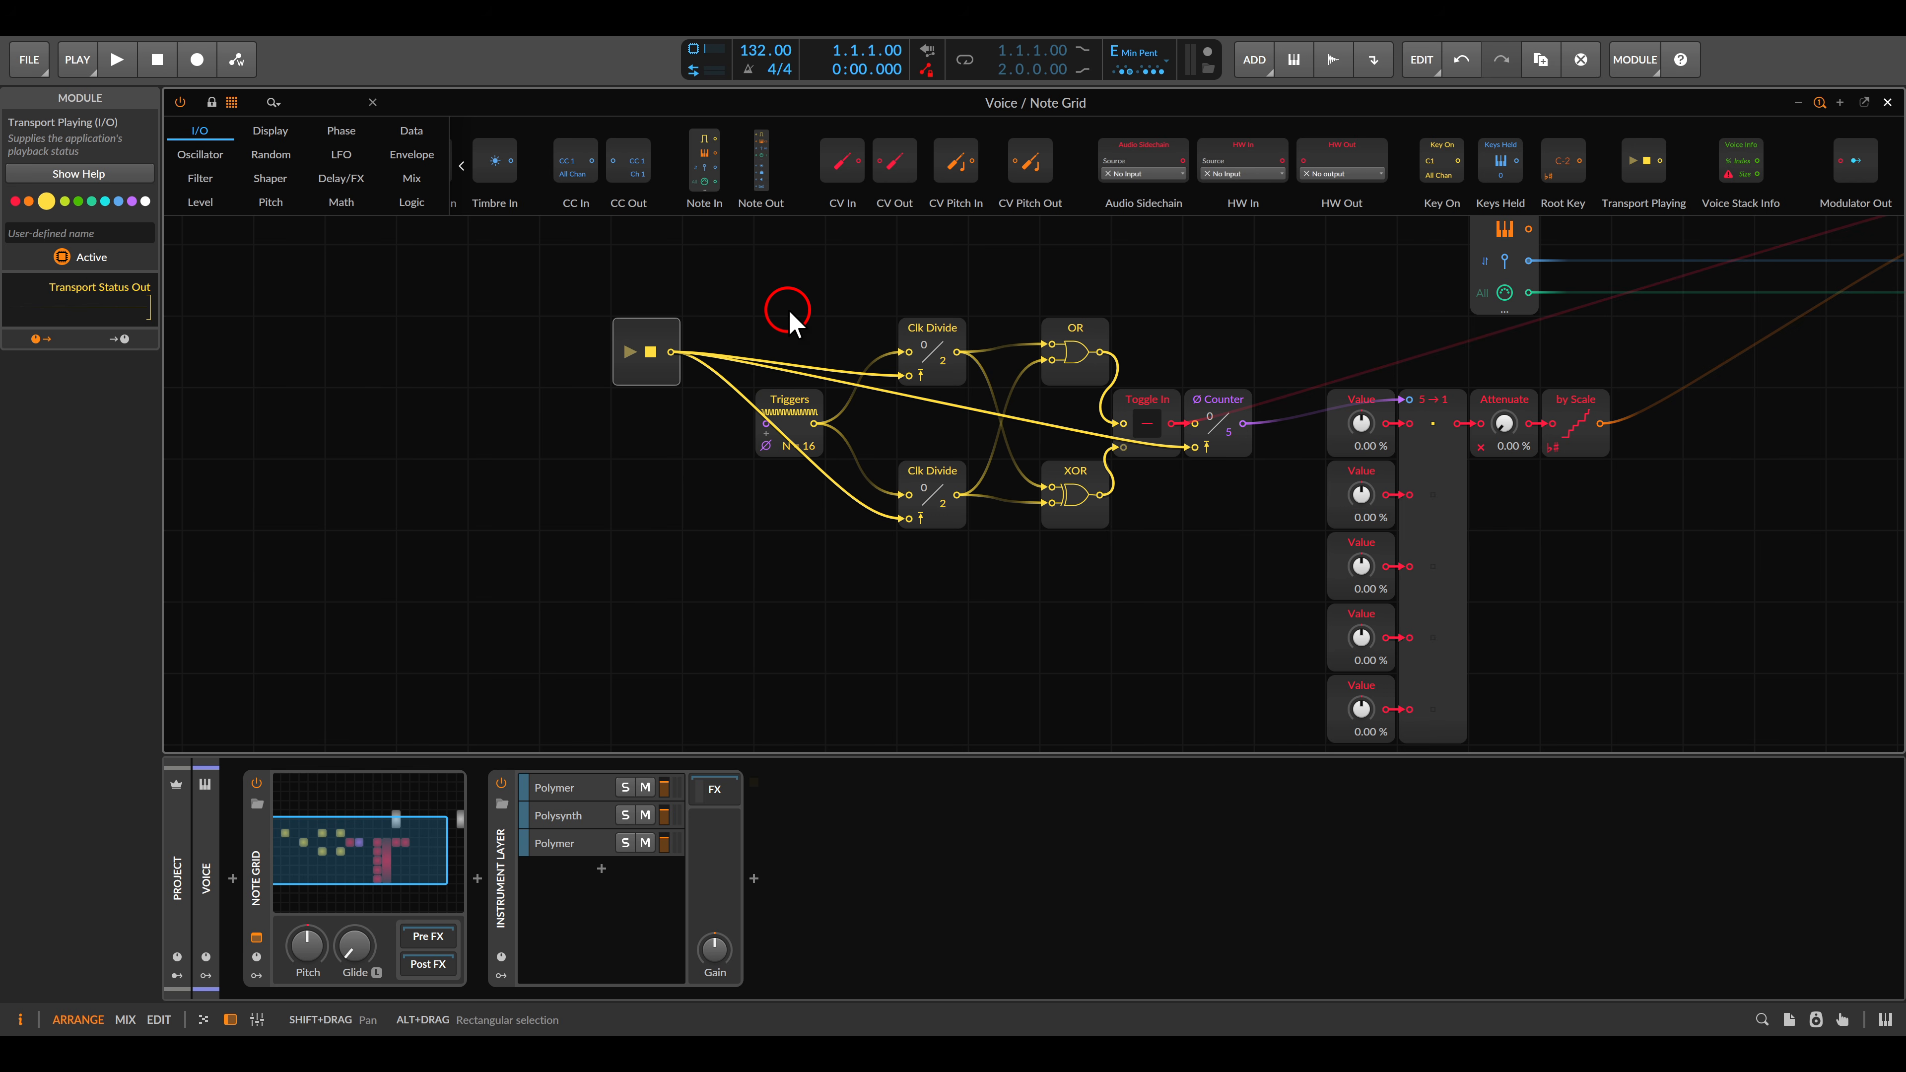
Step: Start playback and set the Attenuate module to 37.3 %
key("space")
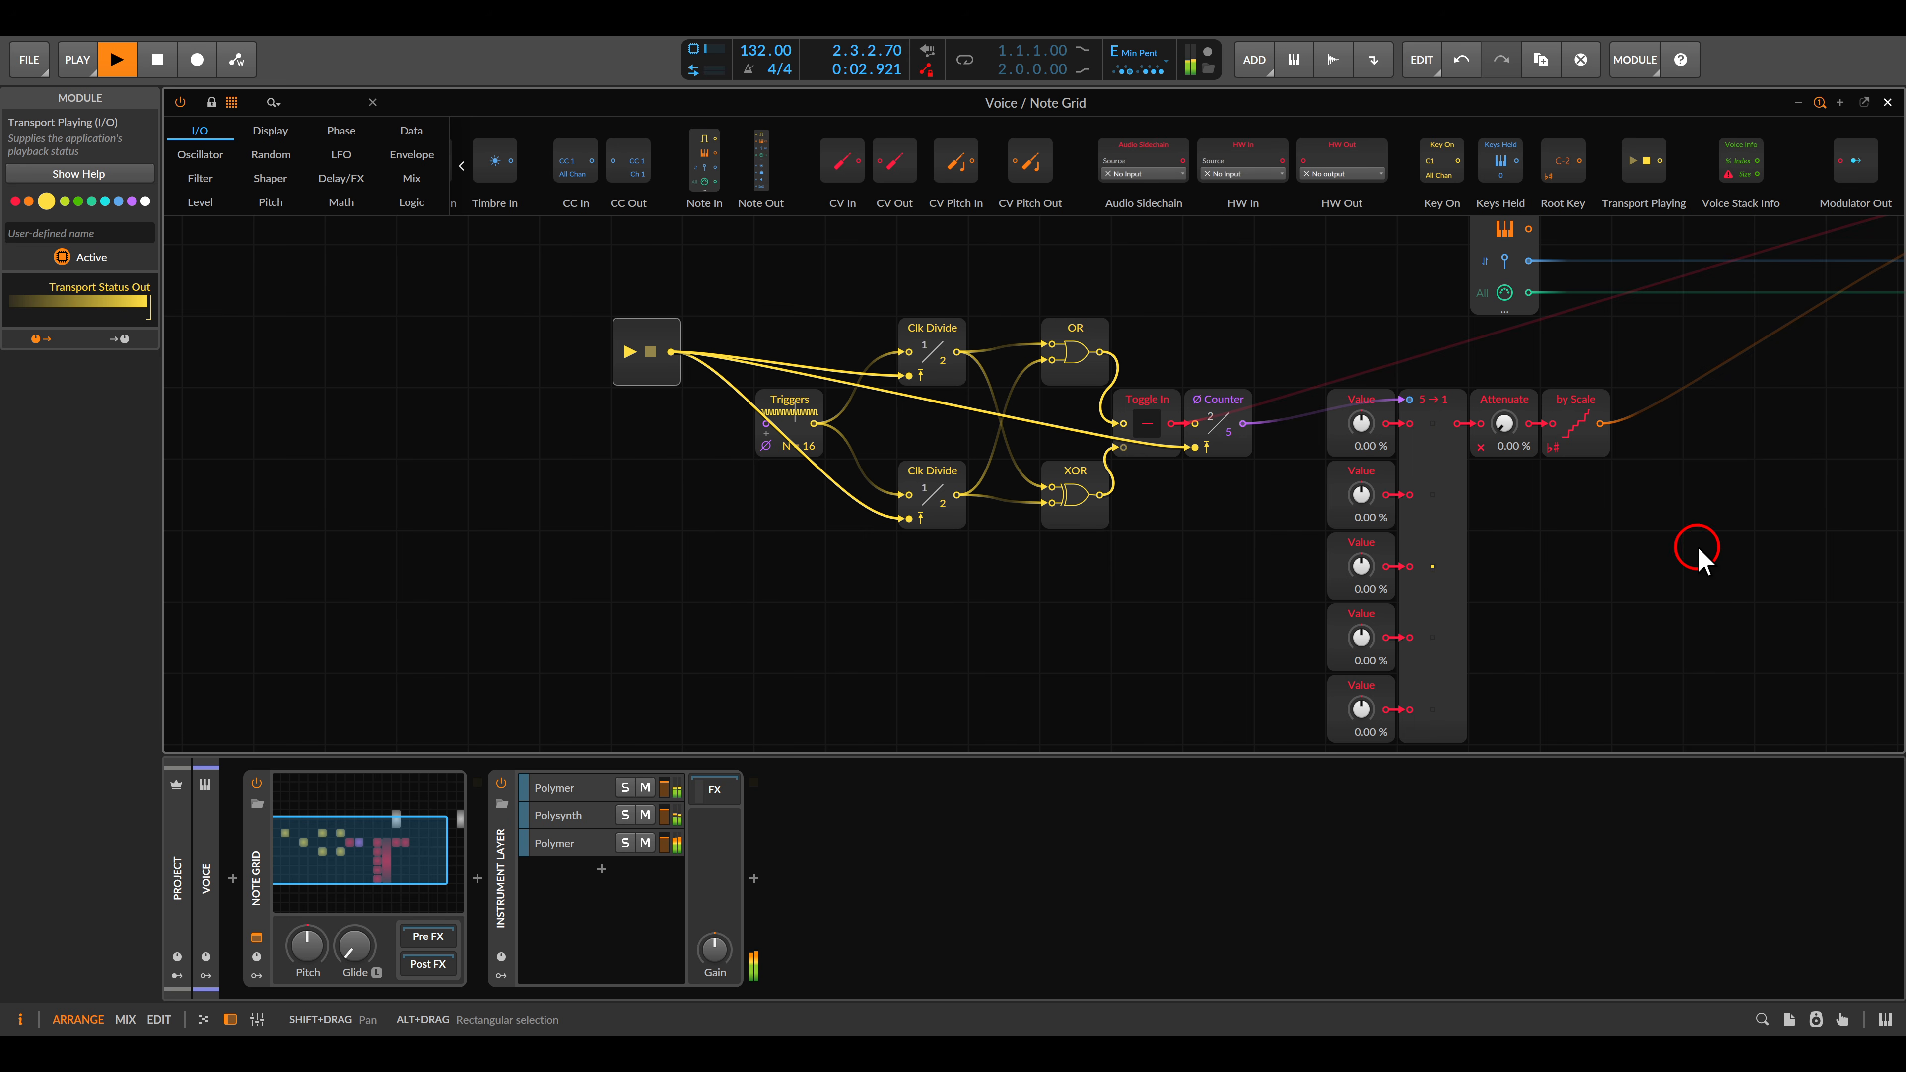
left_click_drag(1575, 578, 1162, 482)
left_click_drag(1095, 343, 1096, 331)
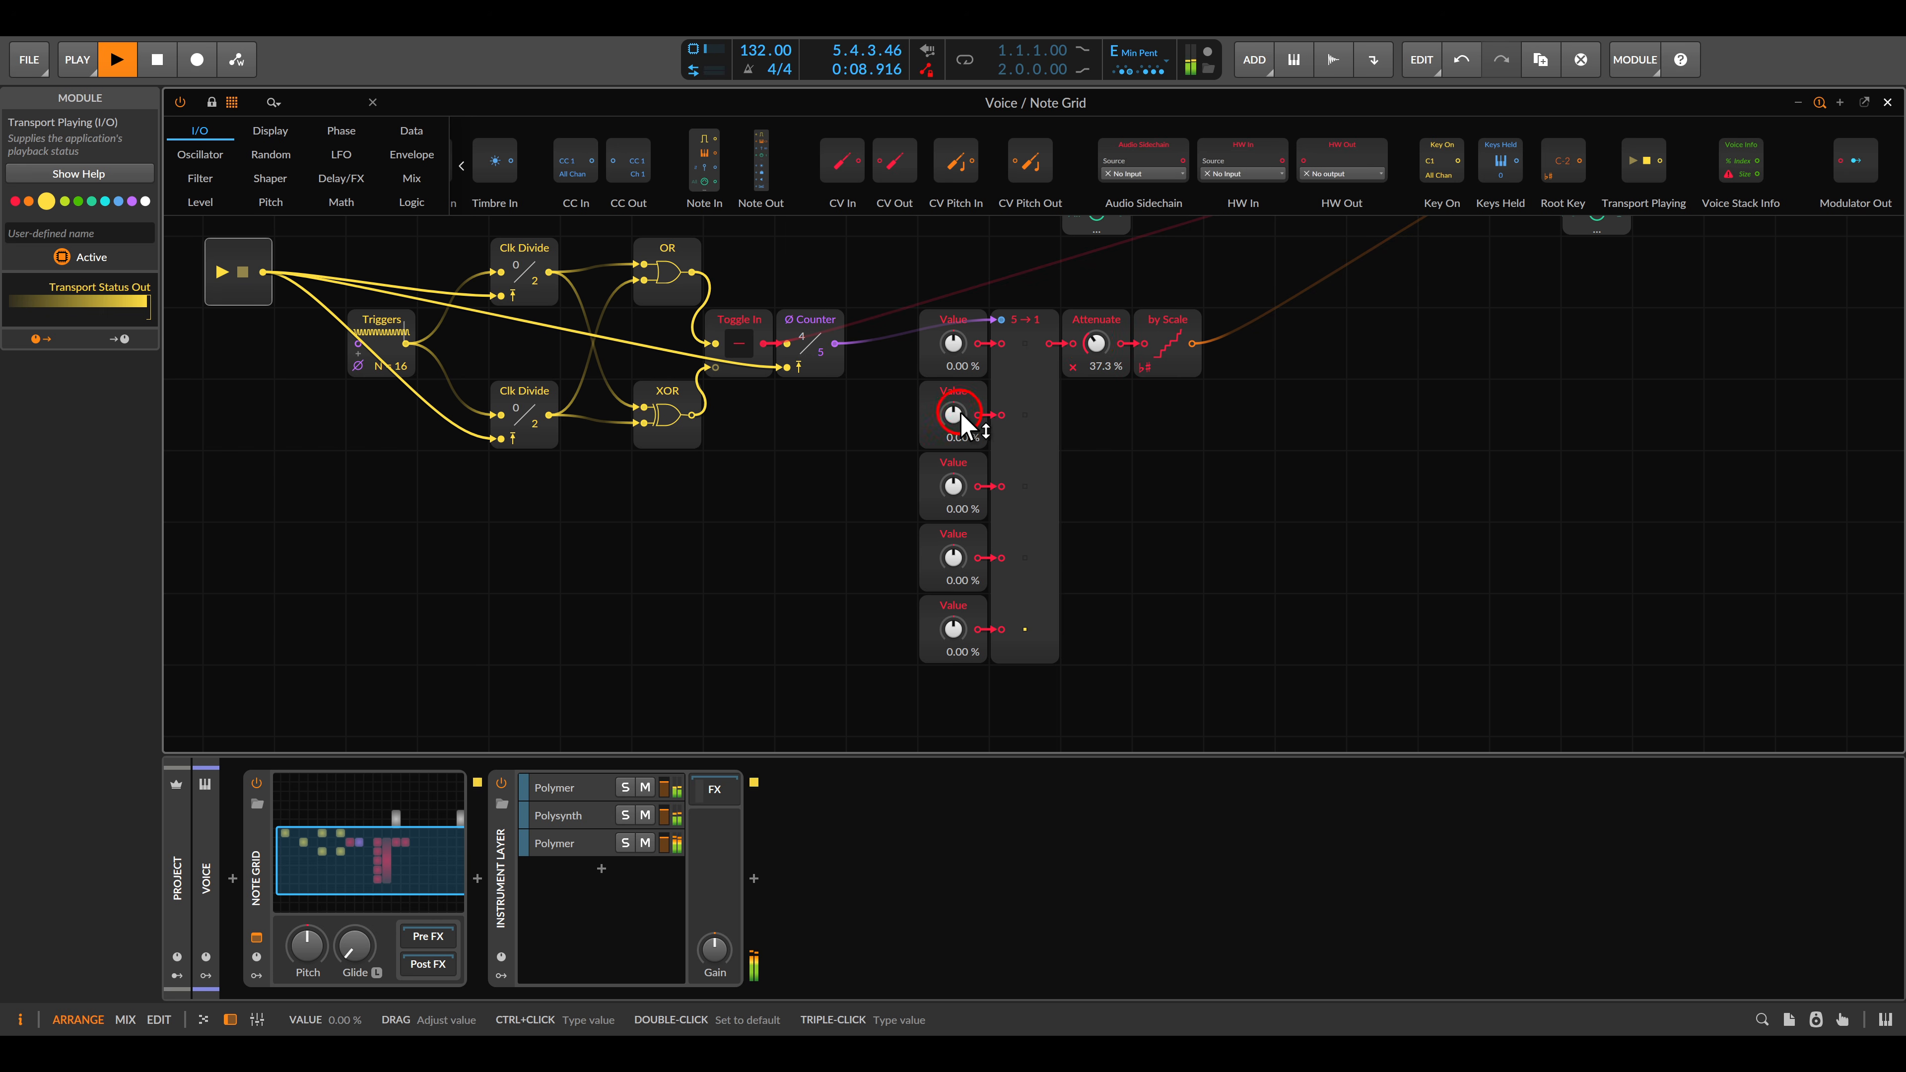
Step: Set the second to fifth Value modules to 21.5 %, 25.0 %, 28.5 % and -17.5 %
left_click_drag(952, 414, 951, 404)
left_click_drag(953, 486, 953, 484)
left_click_drag(953, 557, 953, 547)
left_click_drag(953, 630, 955, 626)
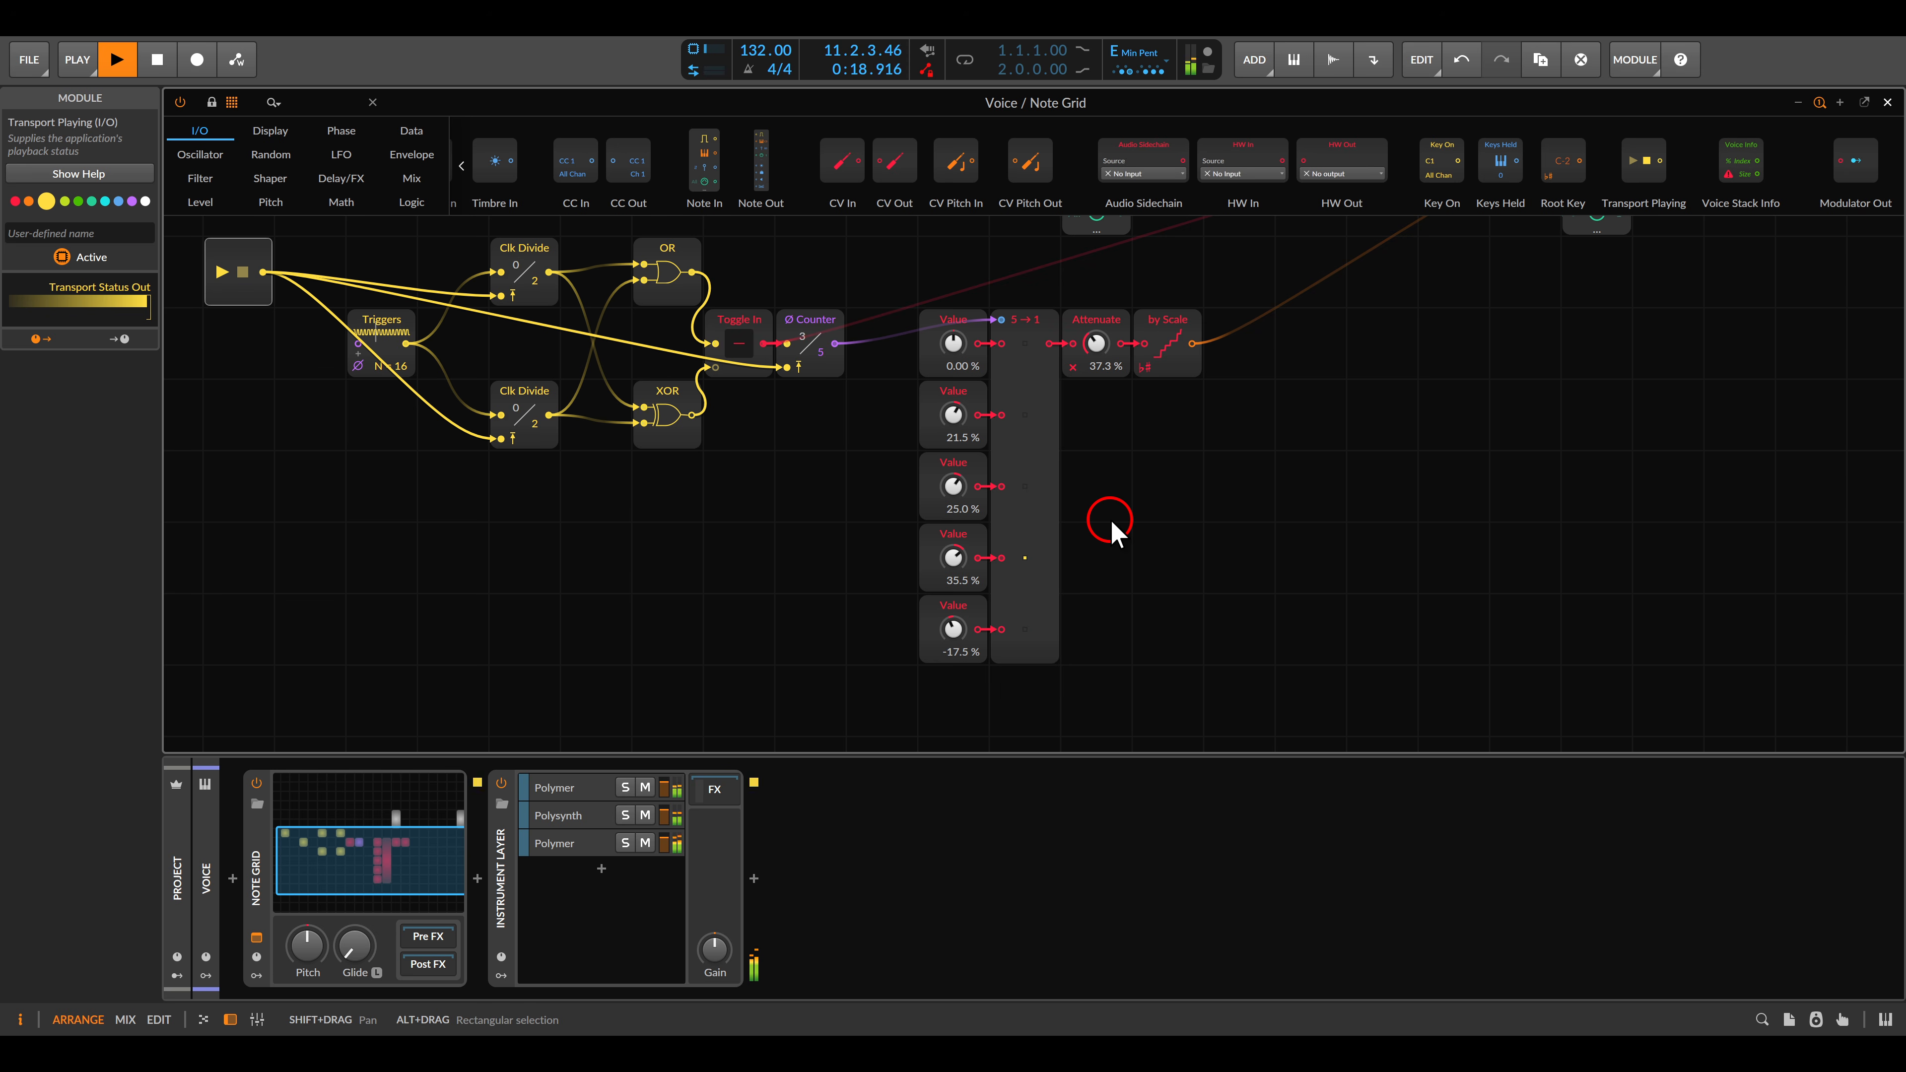
left_click_drag(953, 557, 953, 558)
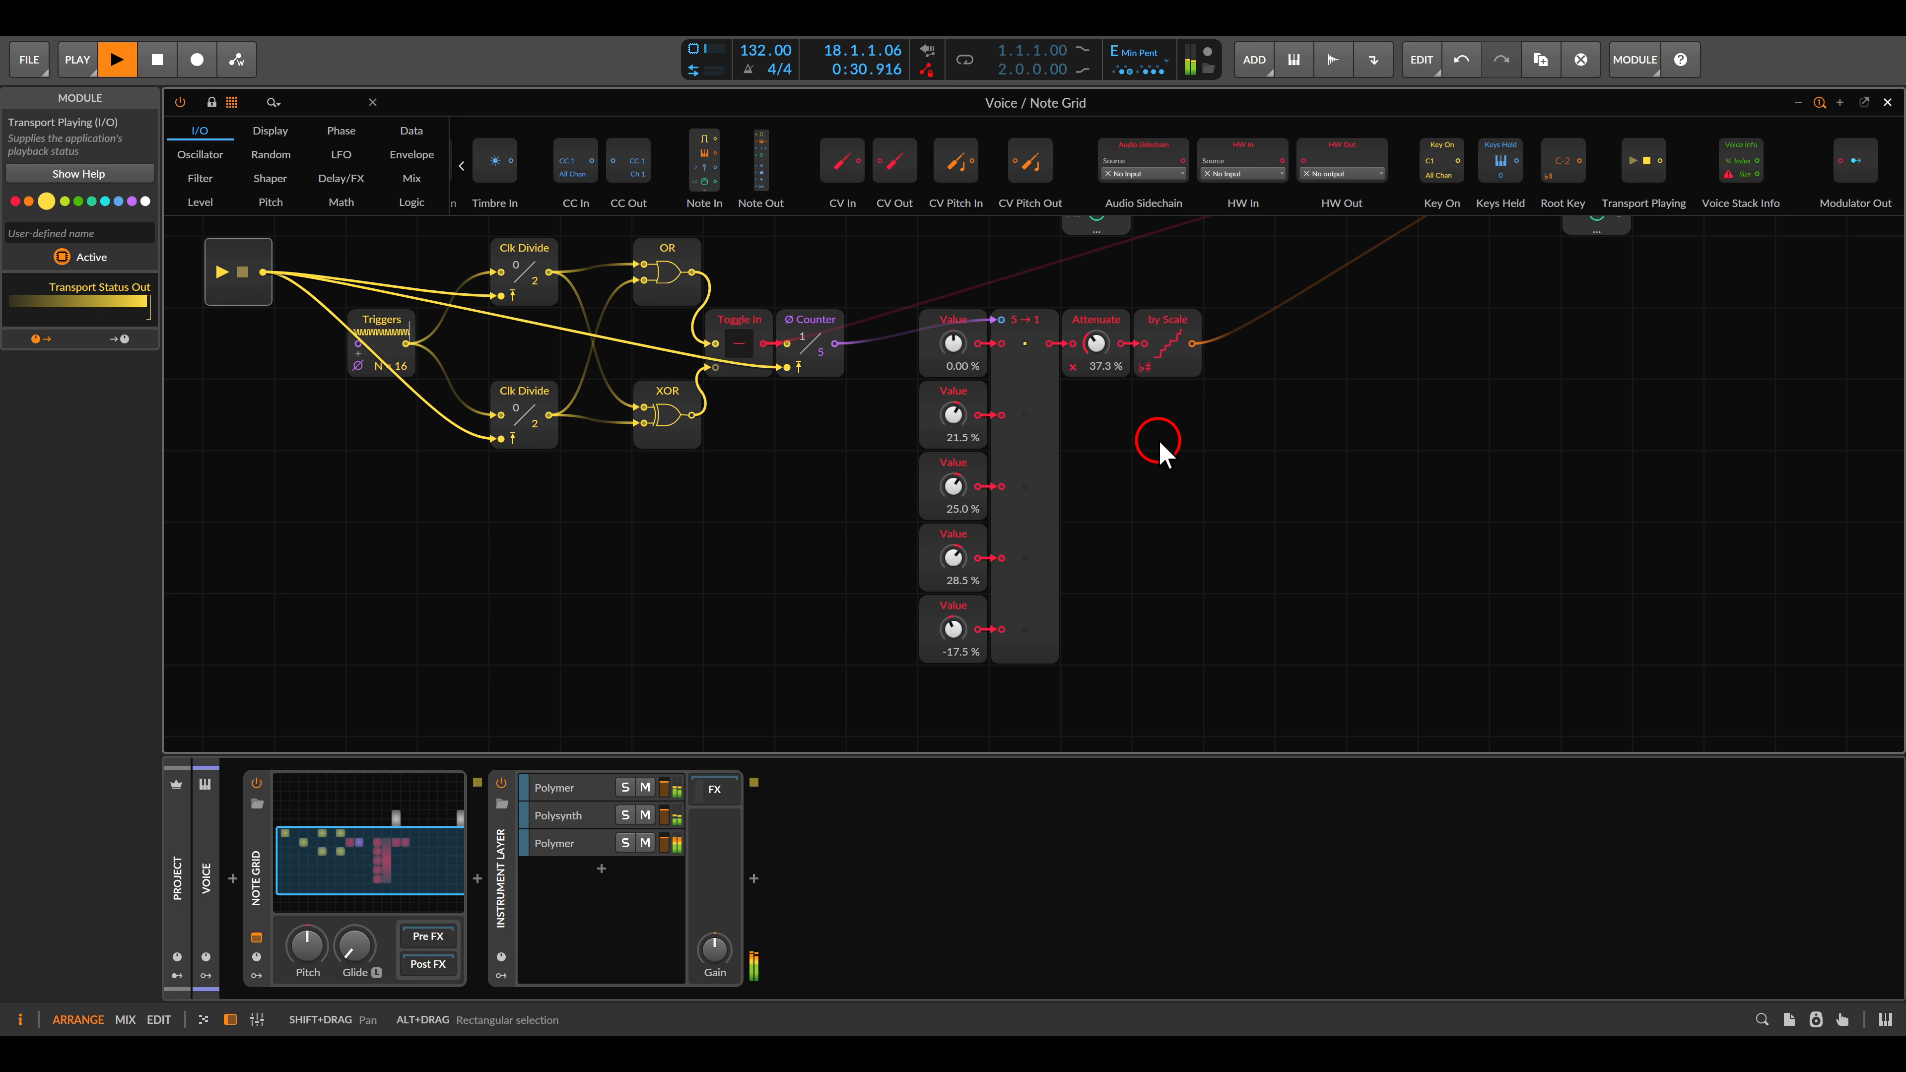
Step: Set the lower Clock Divide to 3 and the upper Clock Divide to 5 while the sequence plays
left_click_drag(1175, 435, 1353, 490)
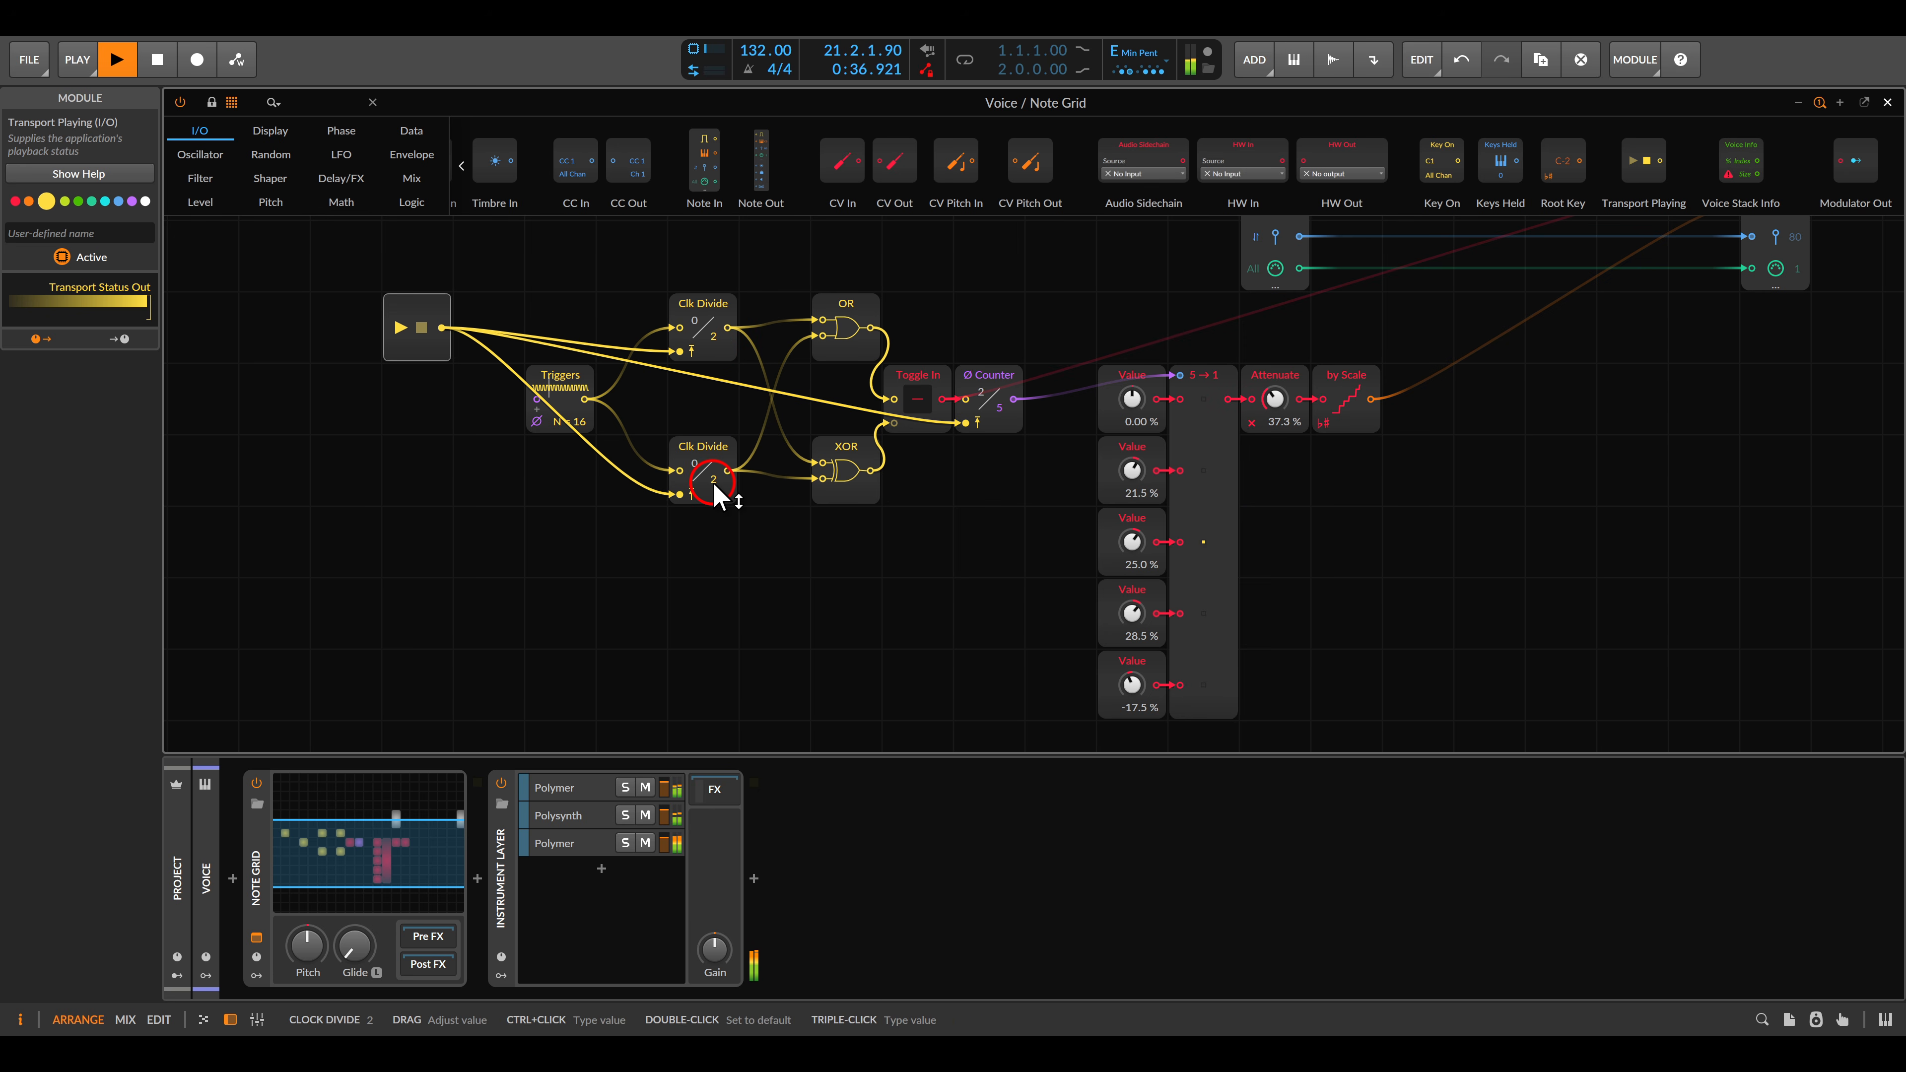
left_click_drag(713, 486, 713, 485)
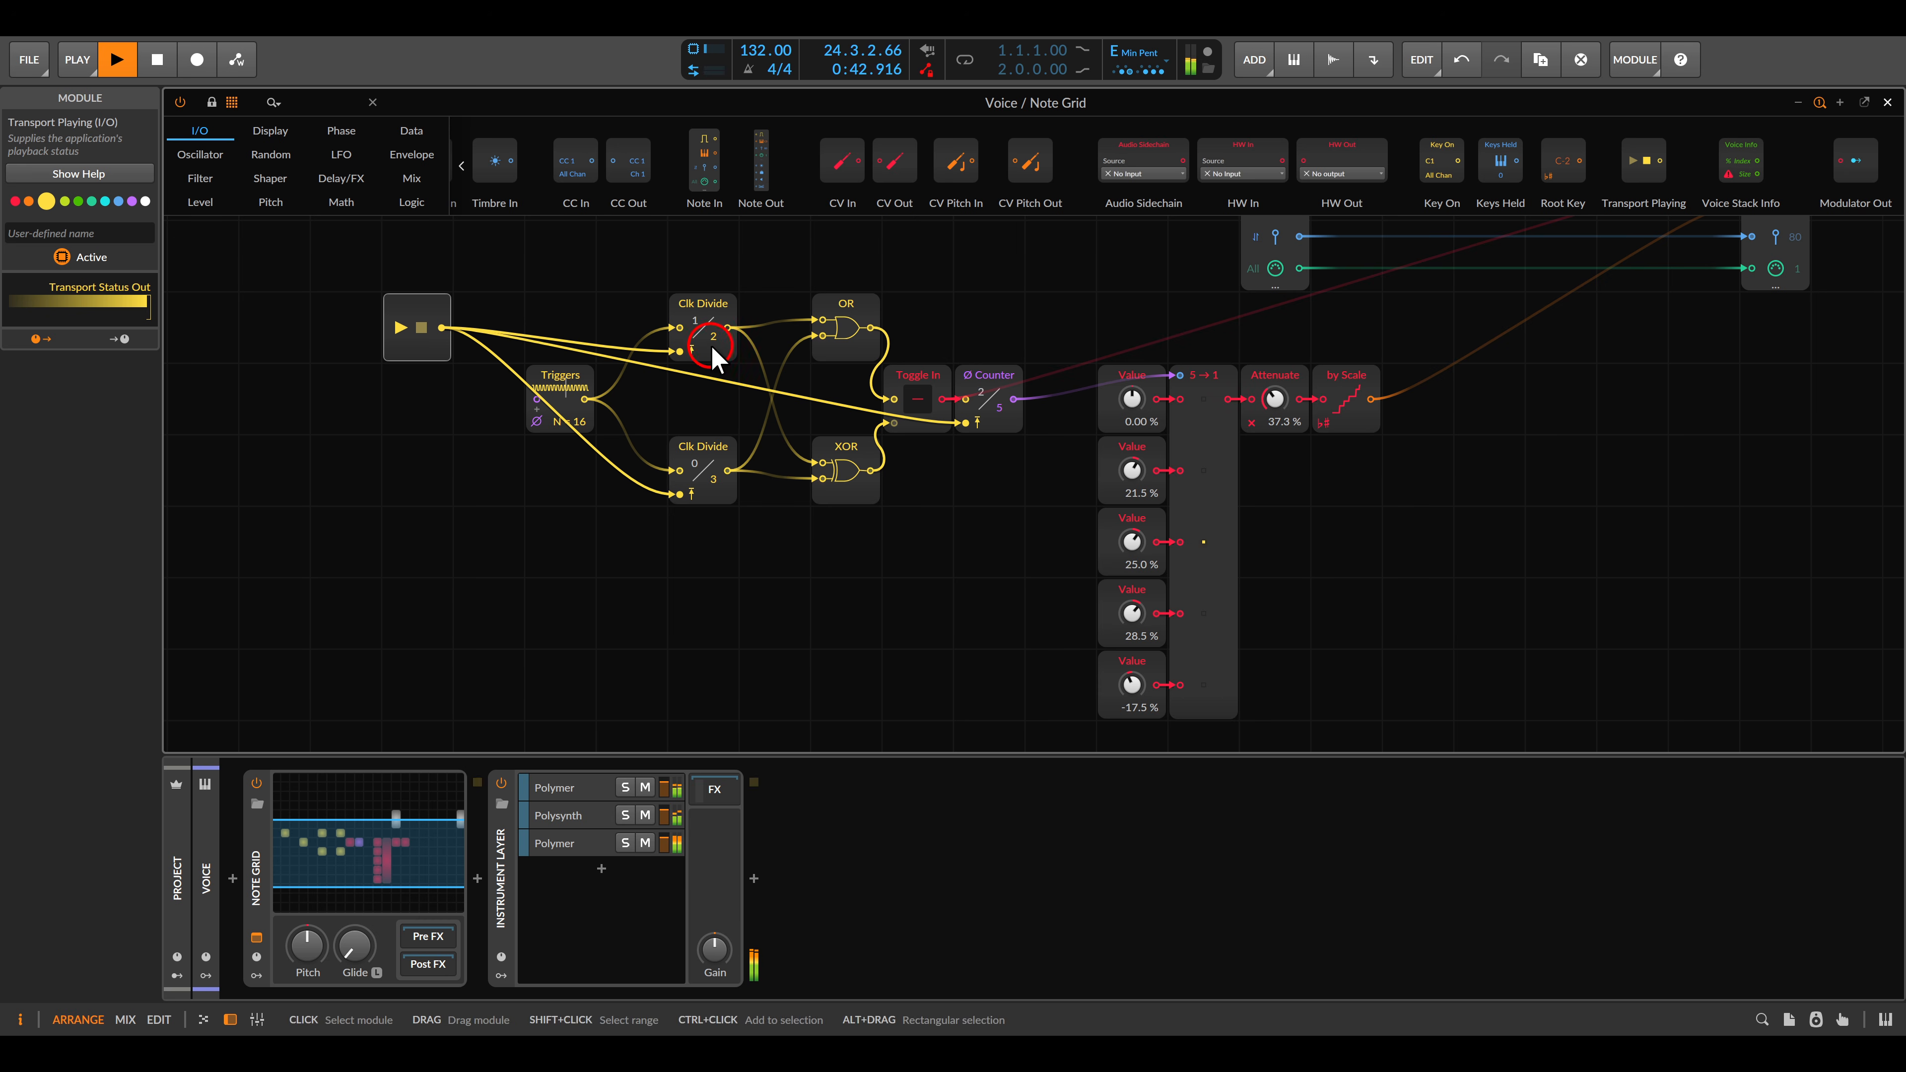
left_click_drag(710, 339, 709, 337)
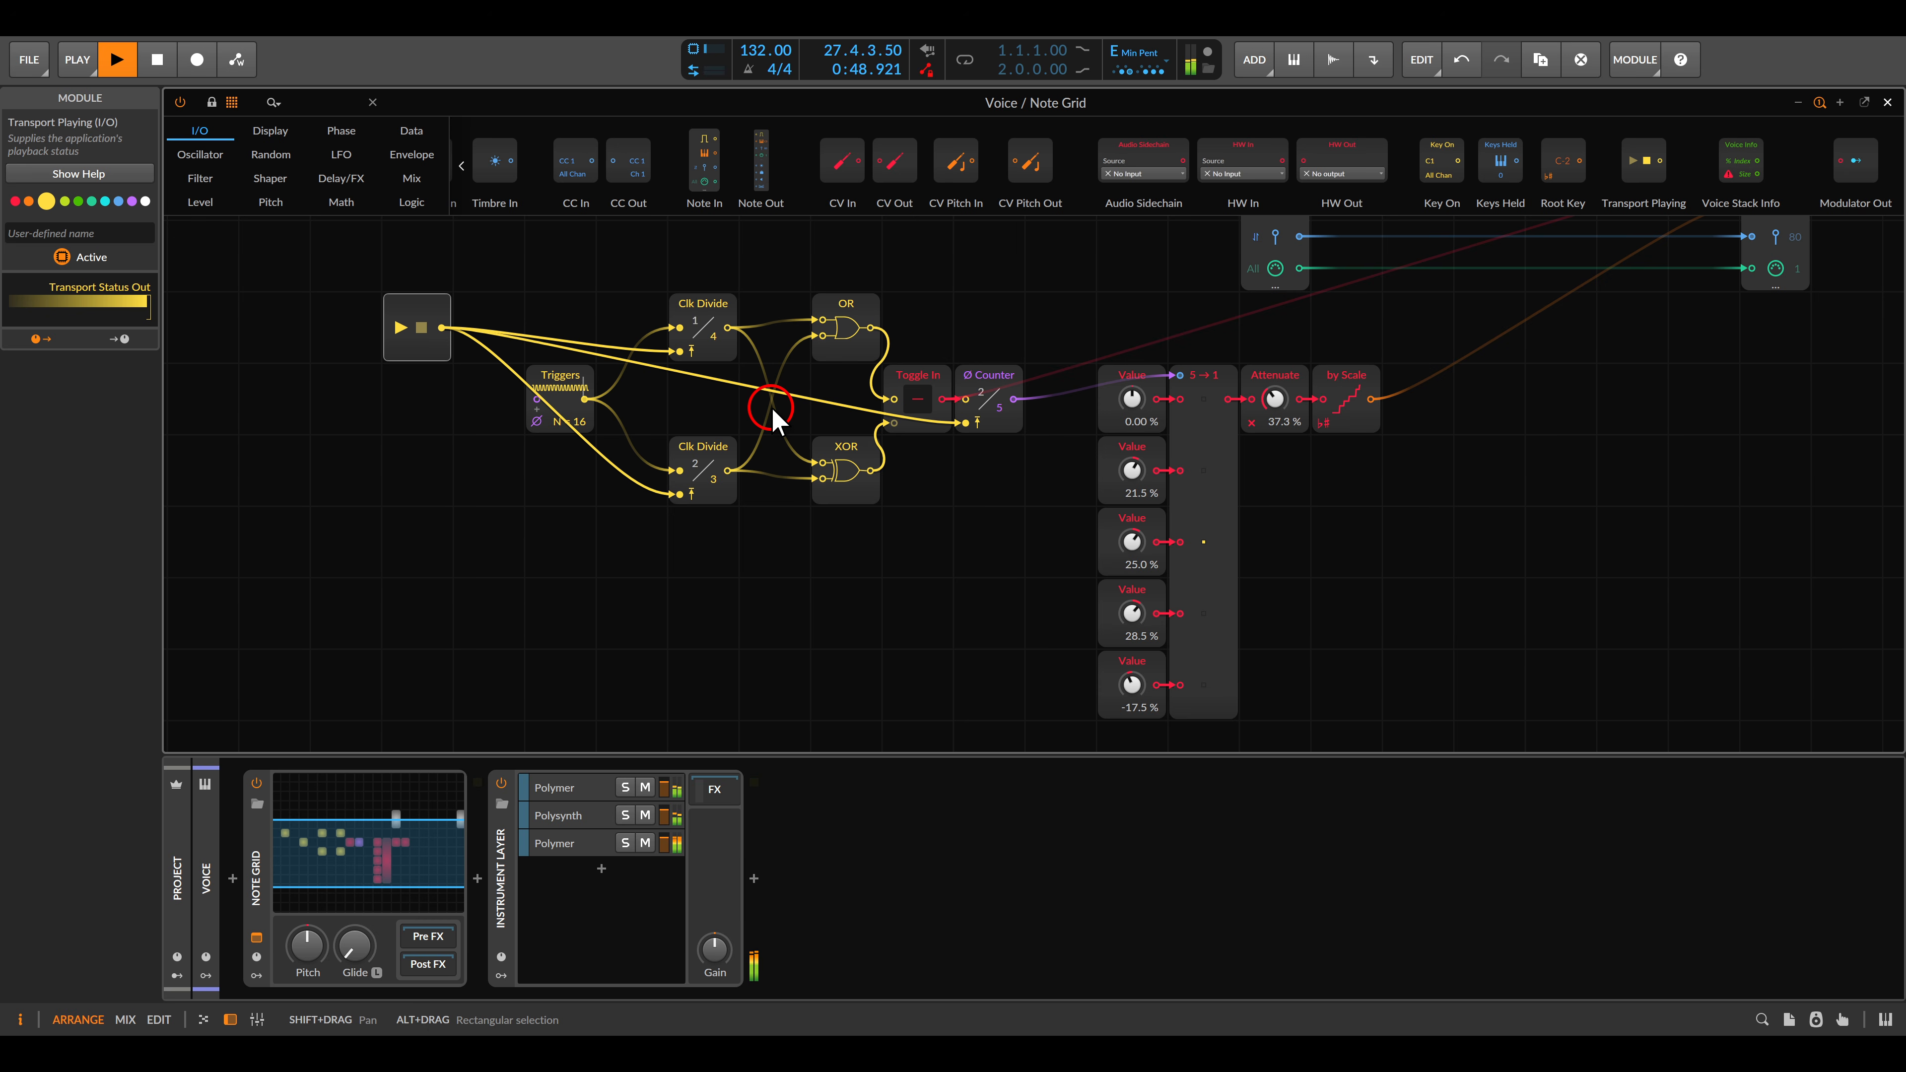
left_click_drag(710, 334, 710, 334)
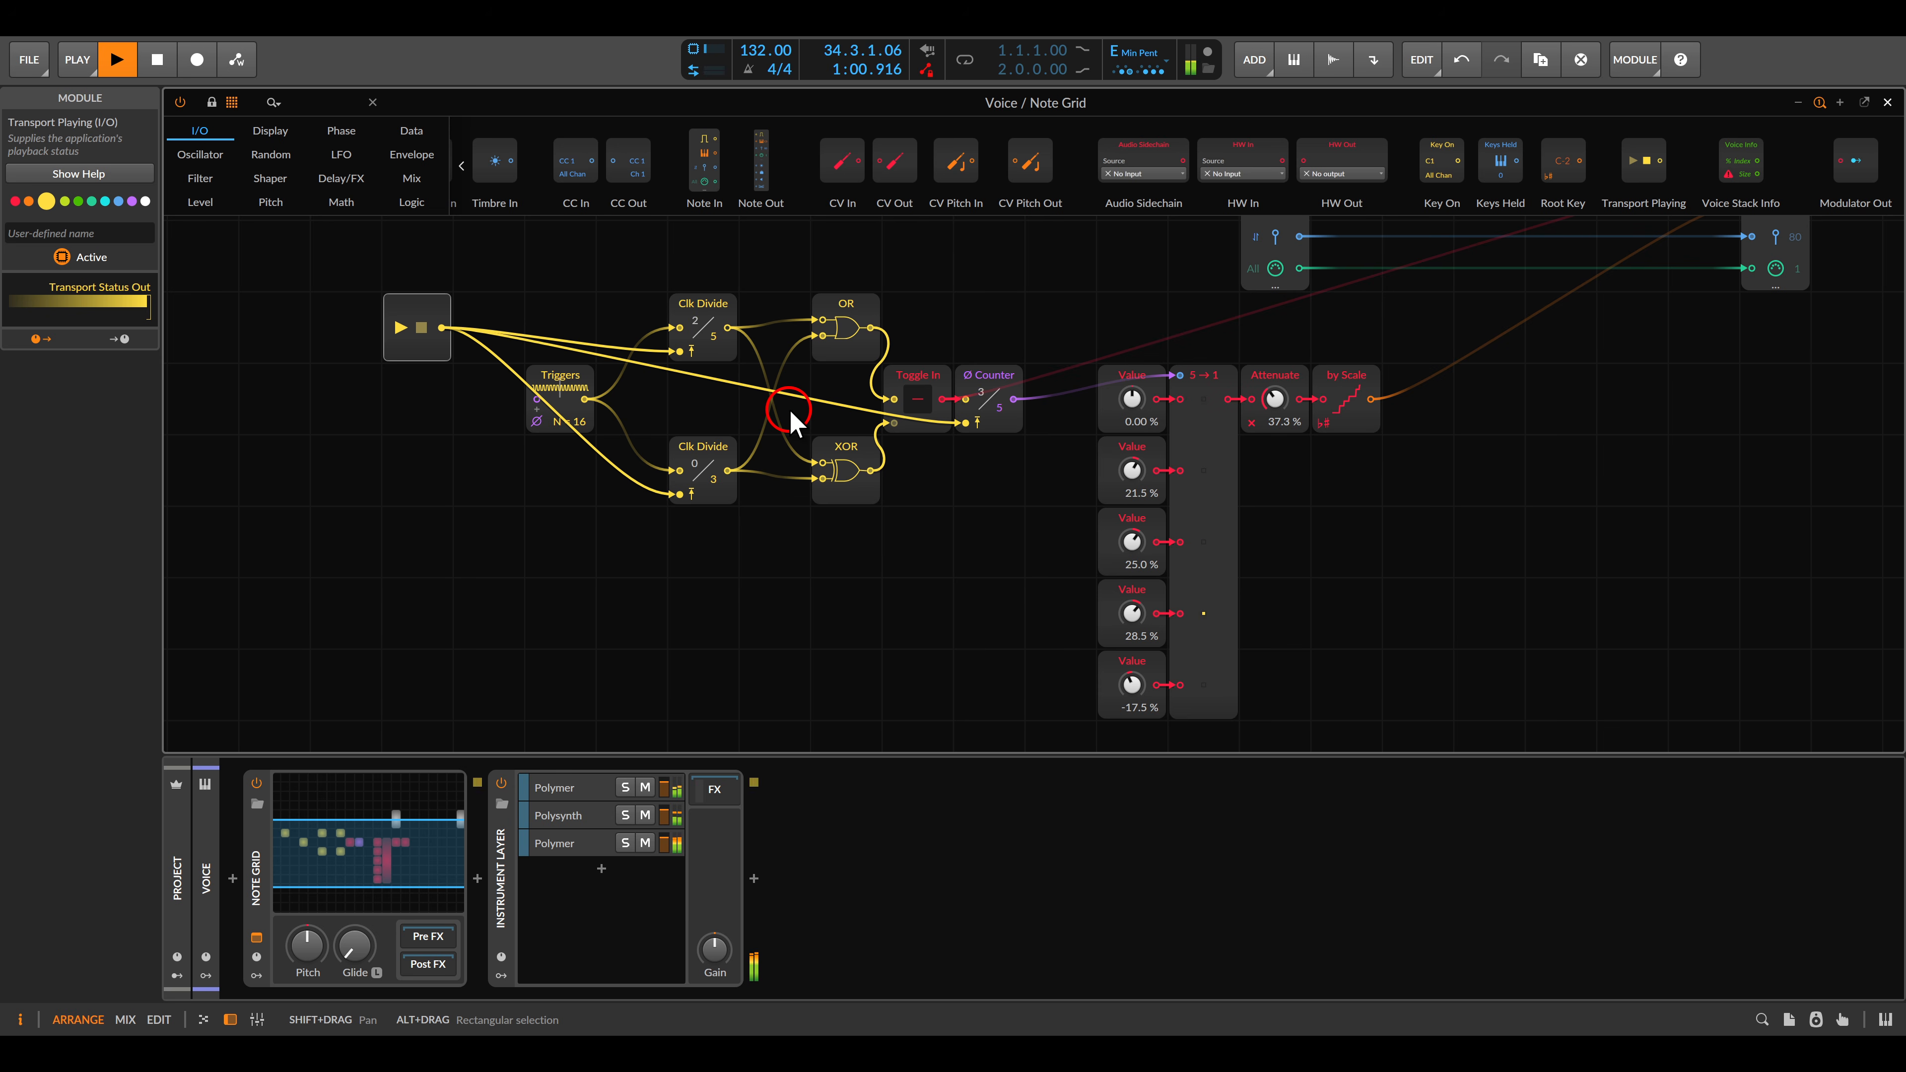
Step: Audition the Toggle In switch between OR and XOR, and raise Attenuate to about 48.5 %
left_click(919, 405)
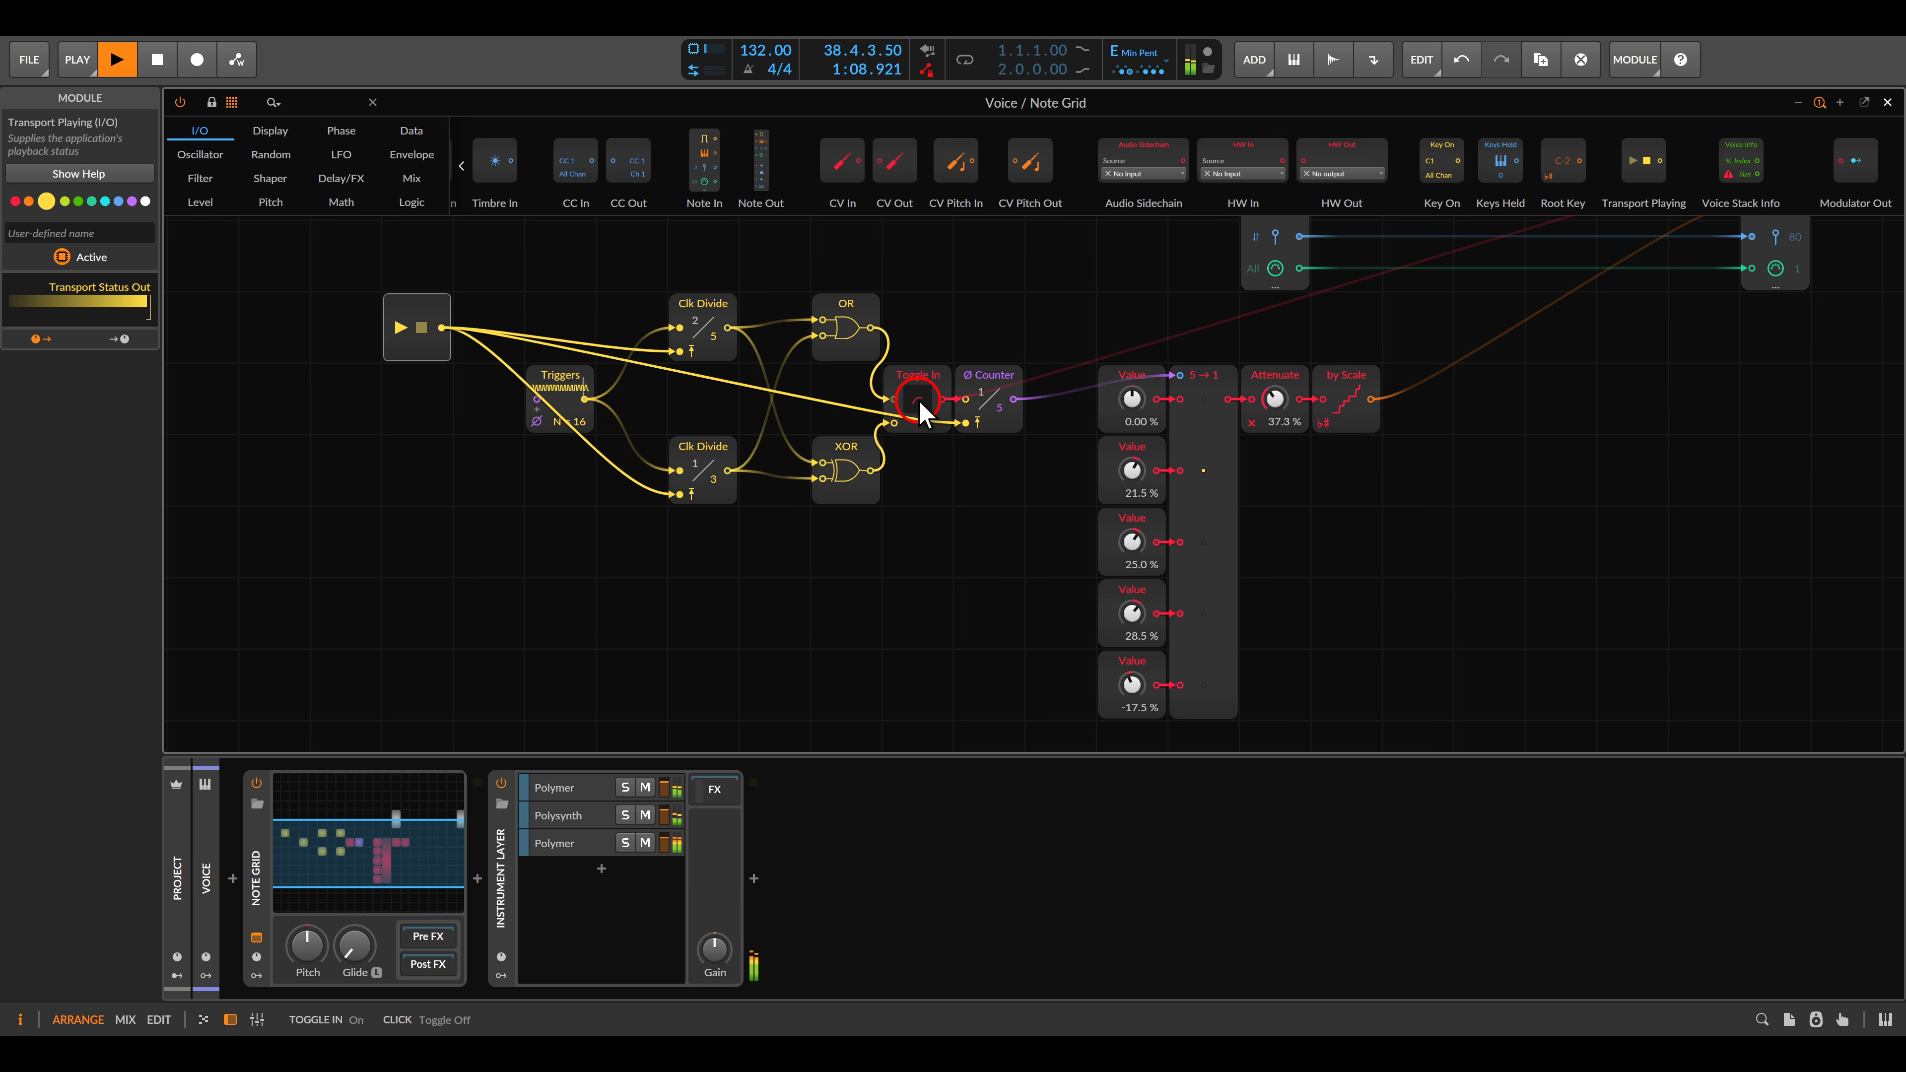
left_click(919, 405)
left_click_drag(1274, 398, 1274, 392)
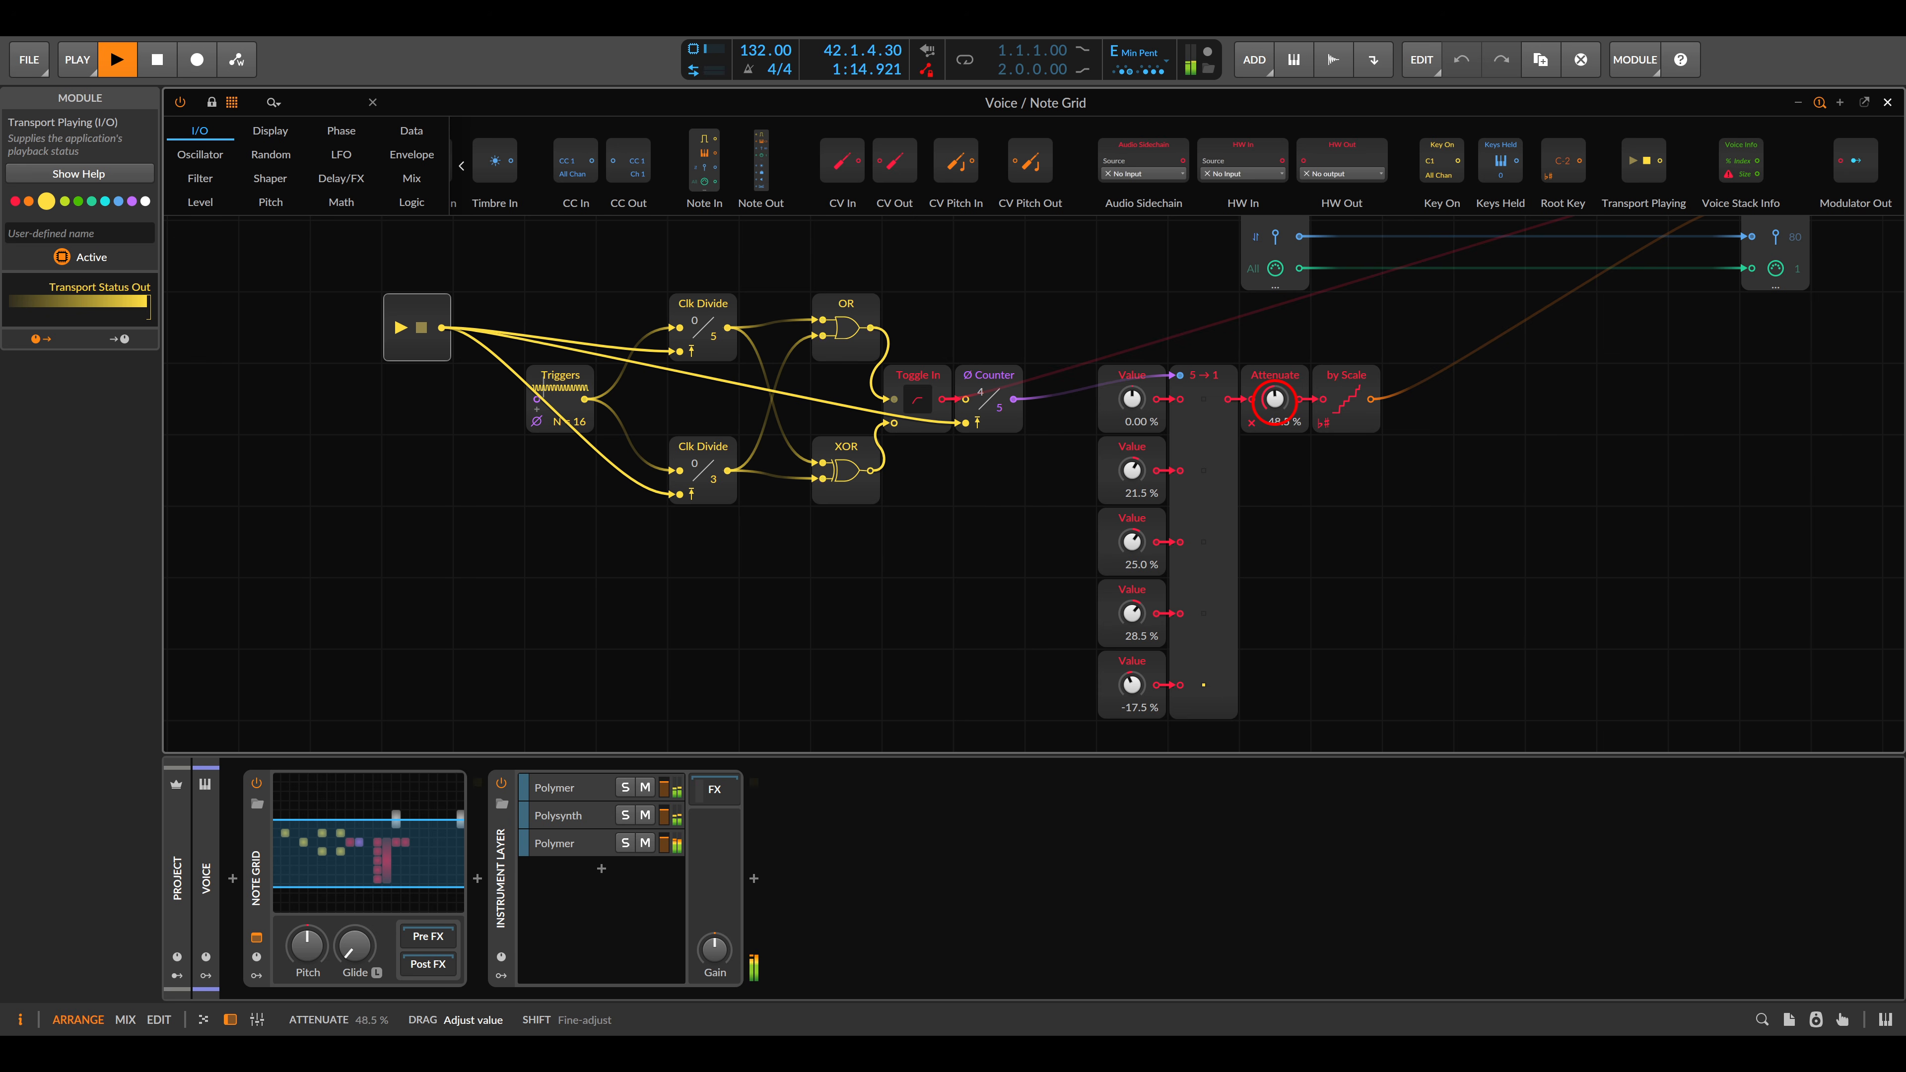
left_click_drag(1273, 398, 1273, 401)
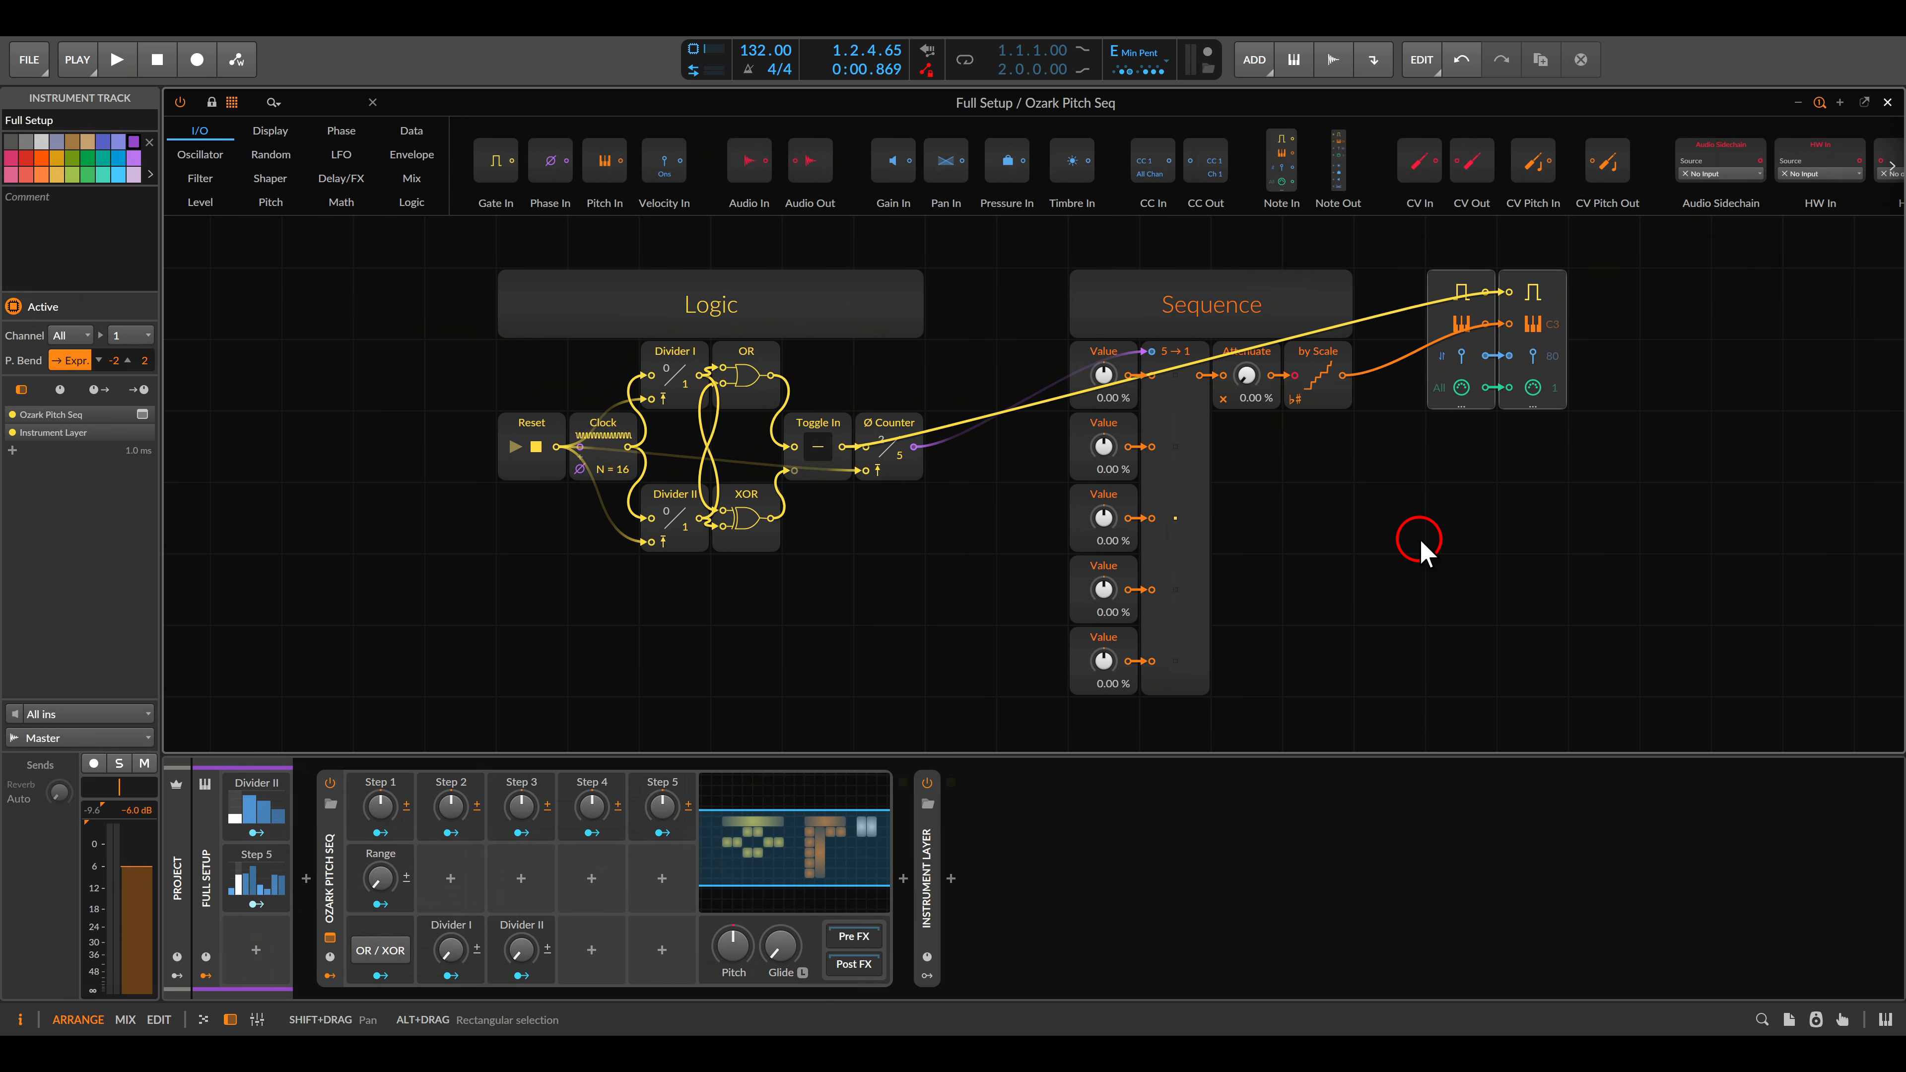
Step: Close the Ozark Pitch Seq grid editor on the Full Setup track and start playback
left_click_drag(317, 756, 696, 989)
key("Escape")
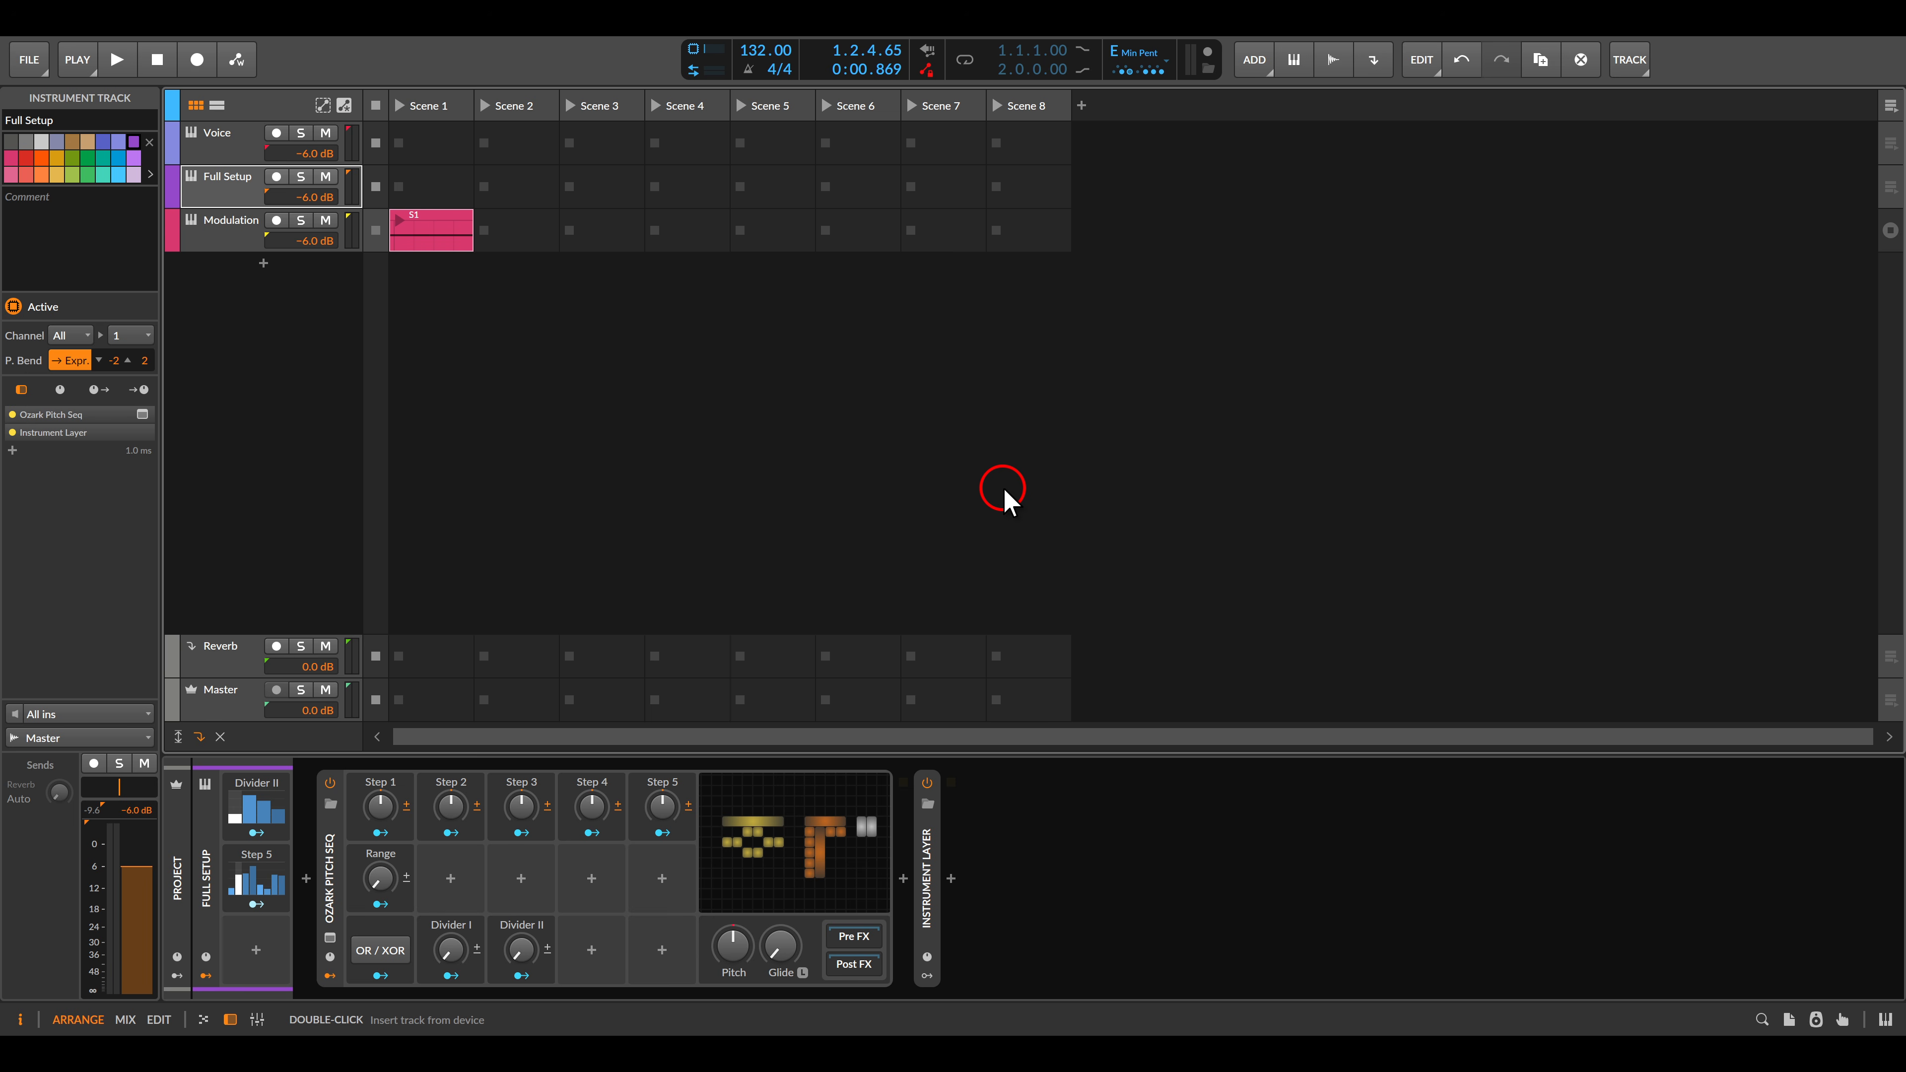
key("space")
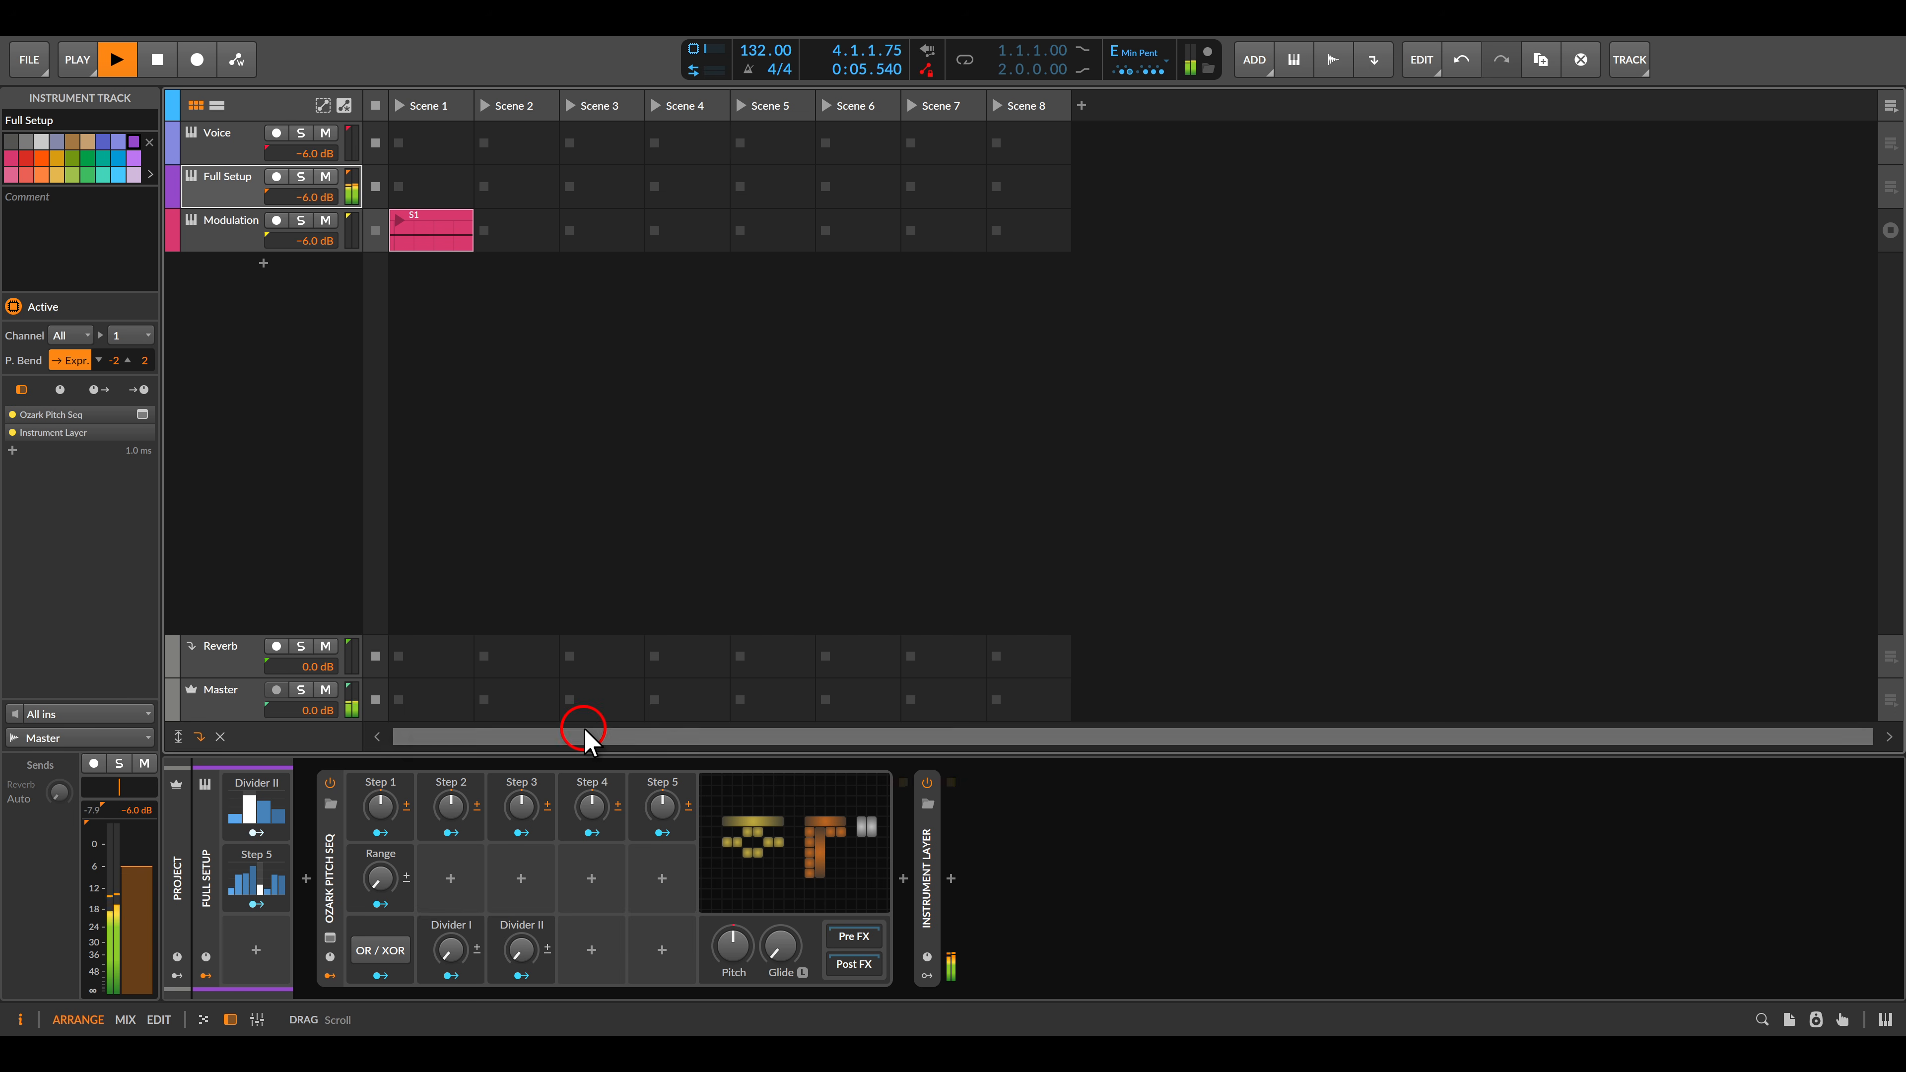
Step: Raise the Range knob of Ozark Pitch Seq, lower Step 3 below zero and raise Step 5
left_click_drag(379, 883, 377, 879)
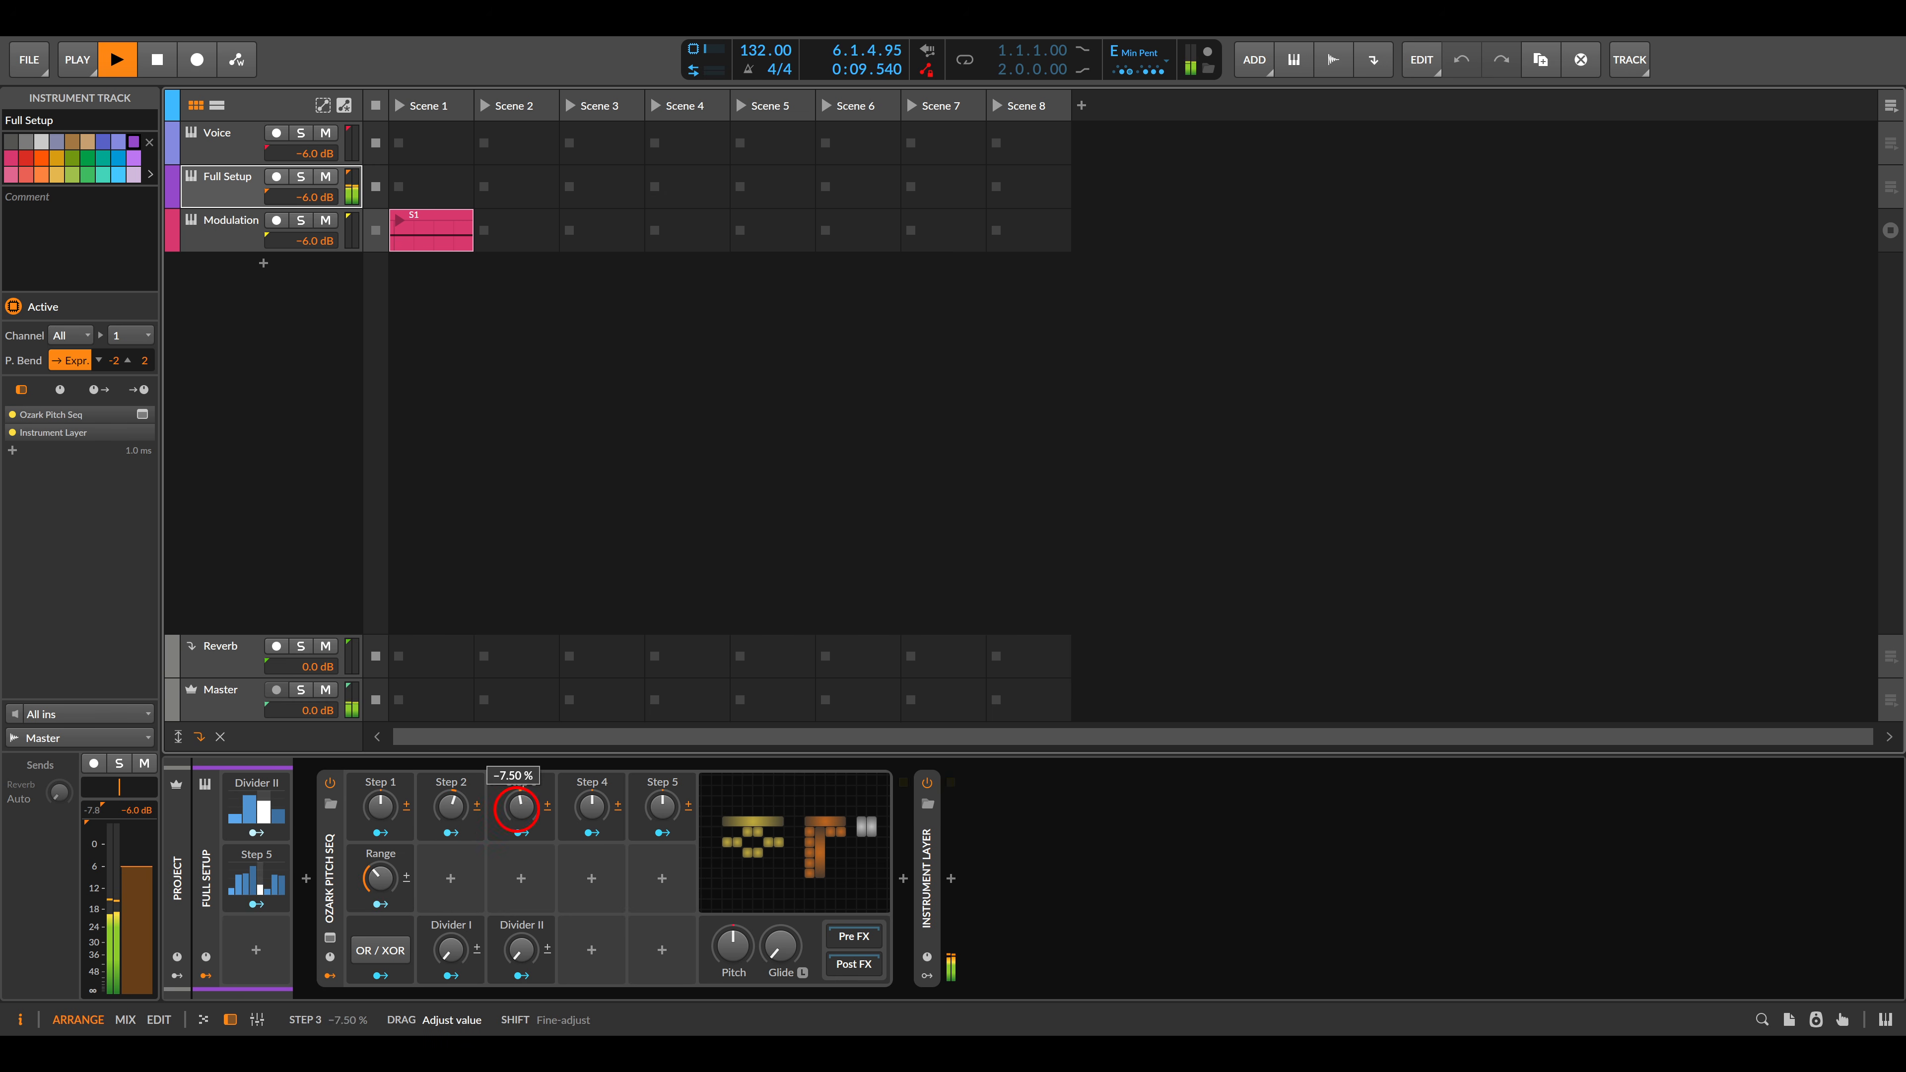
mouse_move(517, 809)
left_mouse_down()
mouse_move(586, 814)
mouse_move(521, 808)
left_mouse_up()
left_click_drag(661, 807, 661, 805)
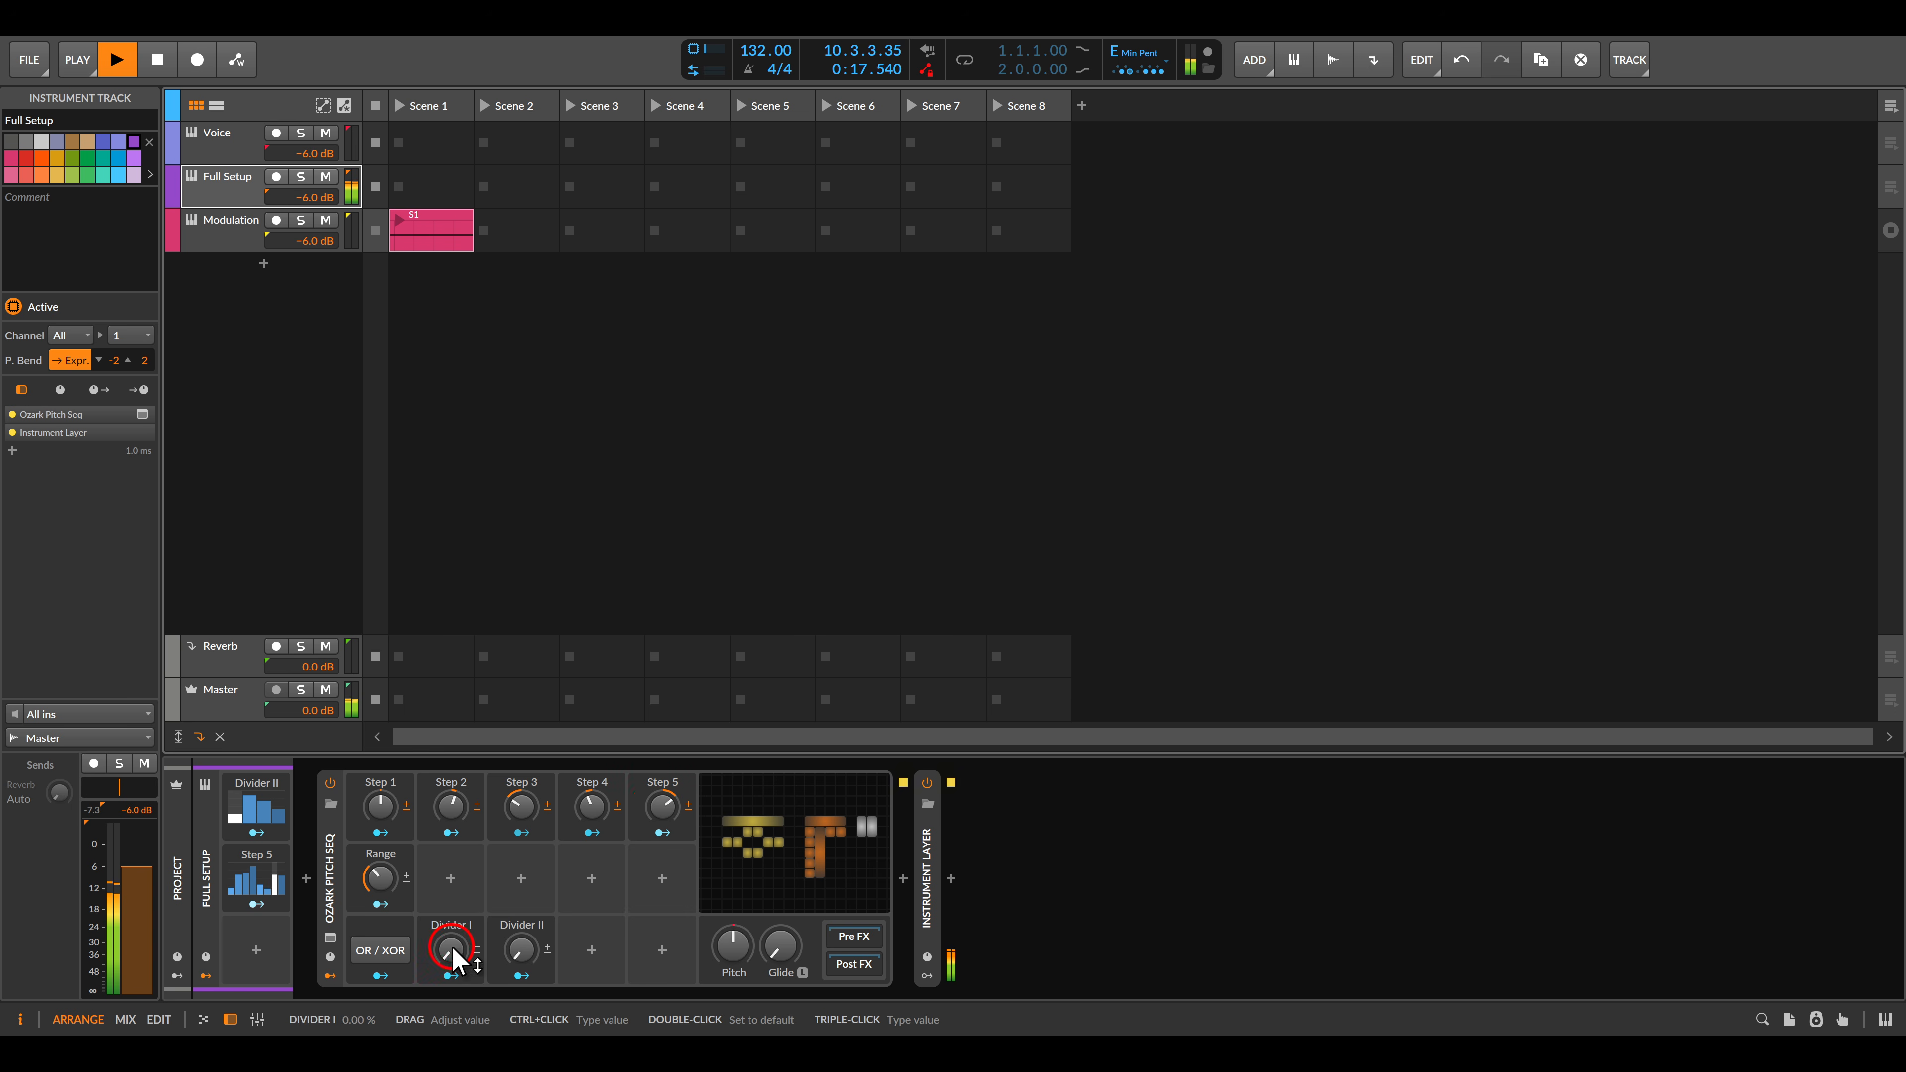
Step: Raise Divider I and set Divider II to 28.0 %, auditioning the OR / XOR switch on and back off
left_click_drag(450, 949, 450, 949)
left_click_drag(520, 949, 523, 963)
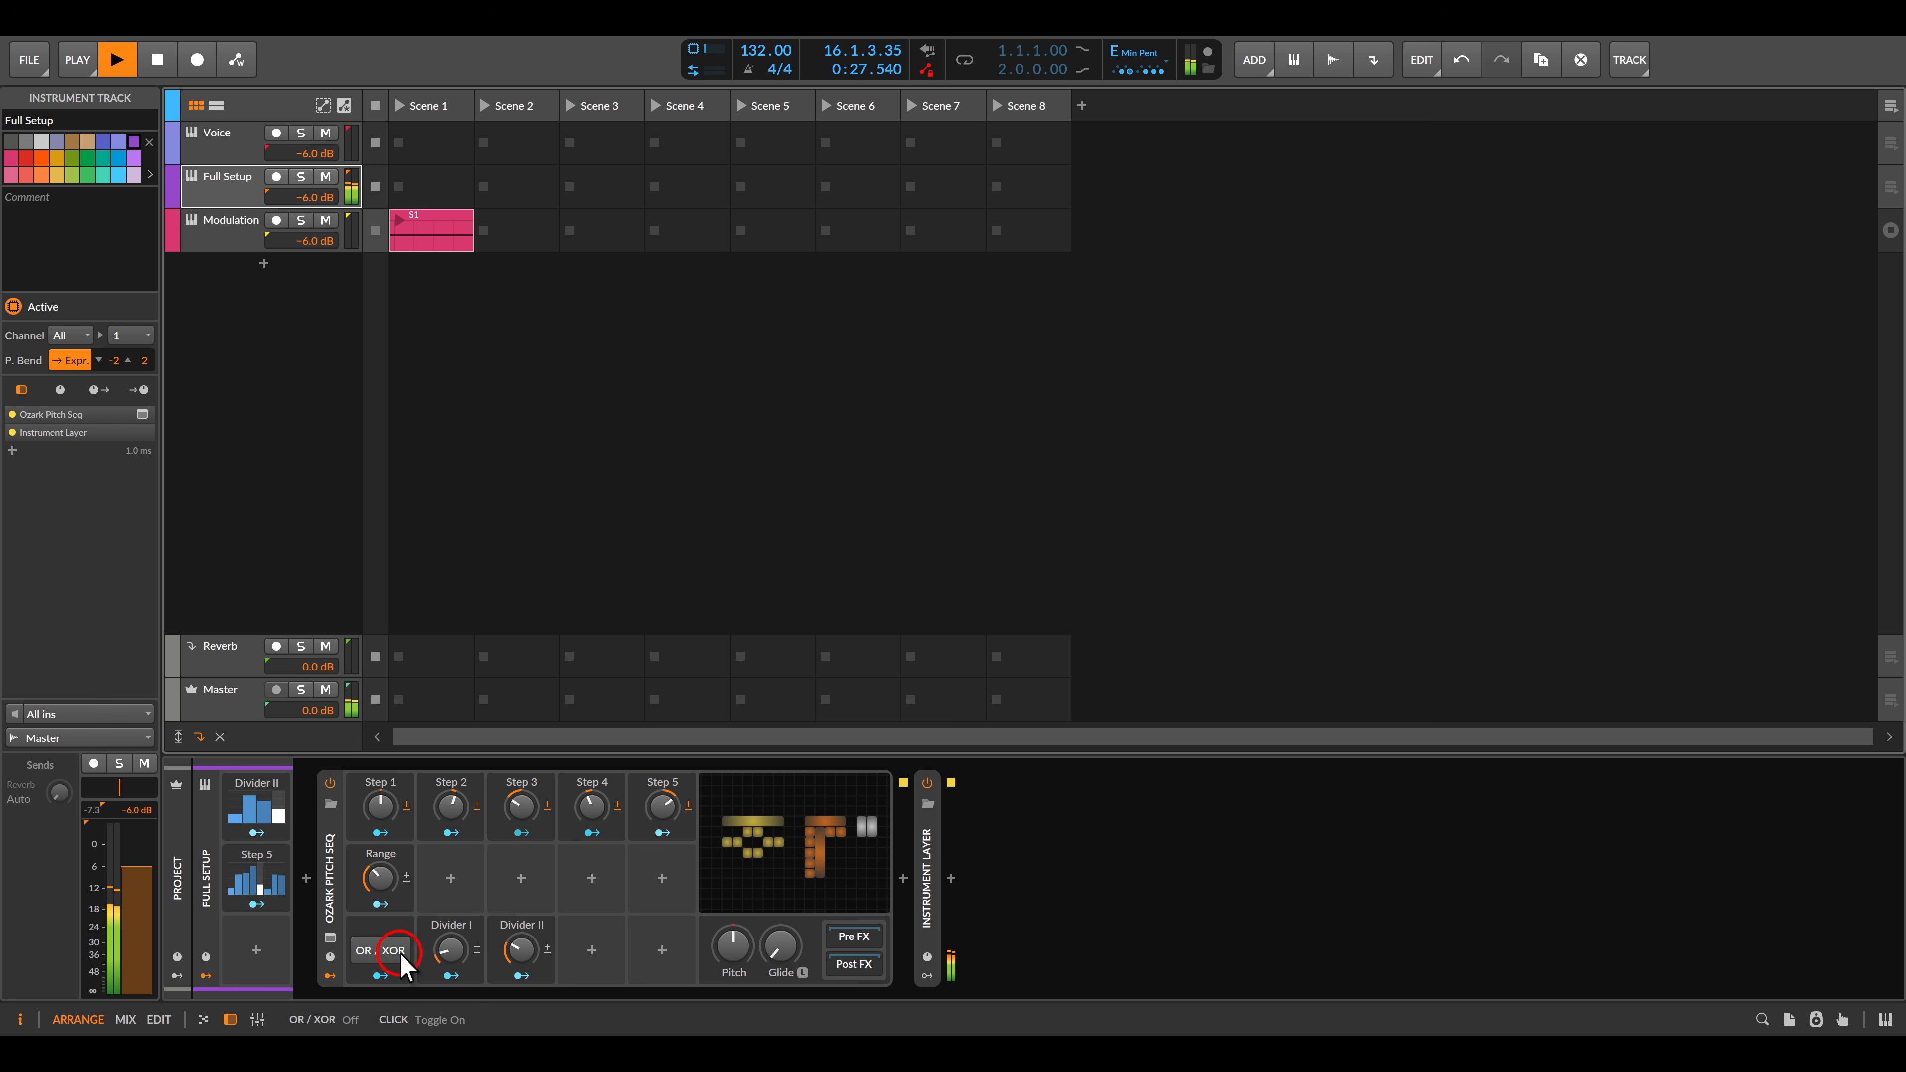
left_click(398, 968)
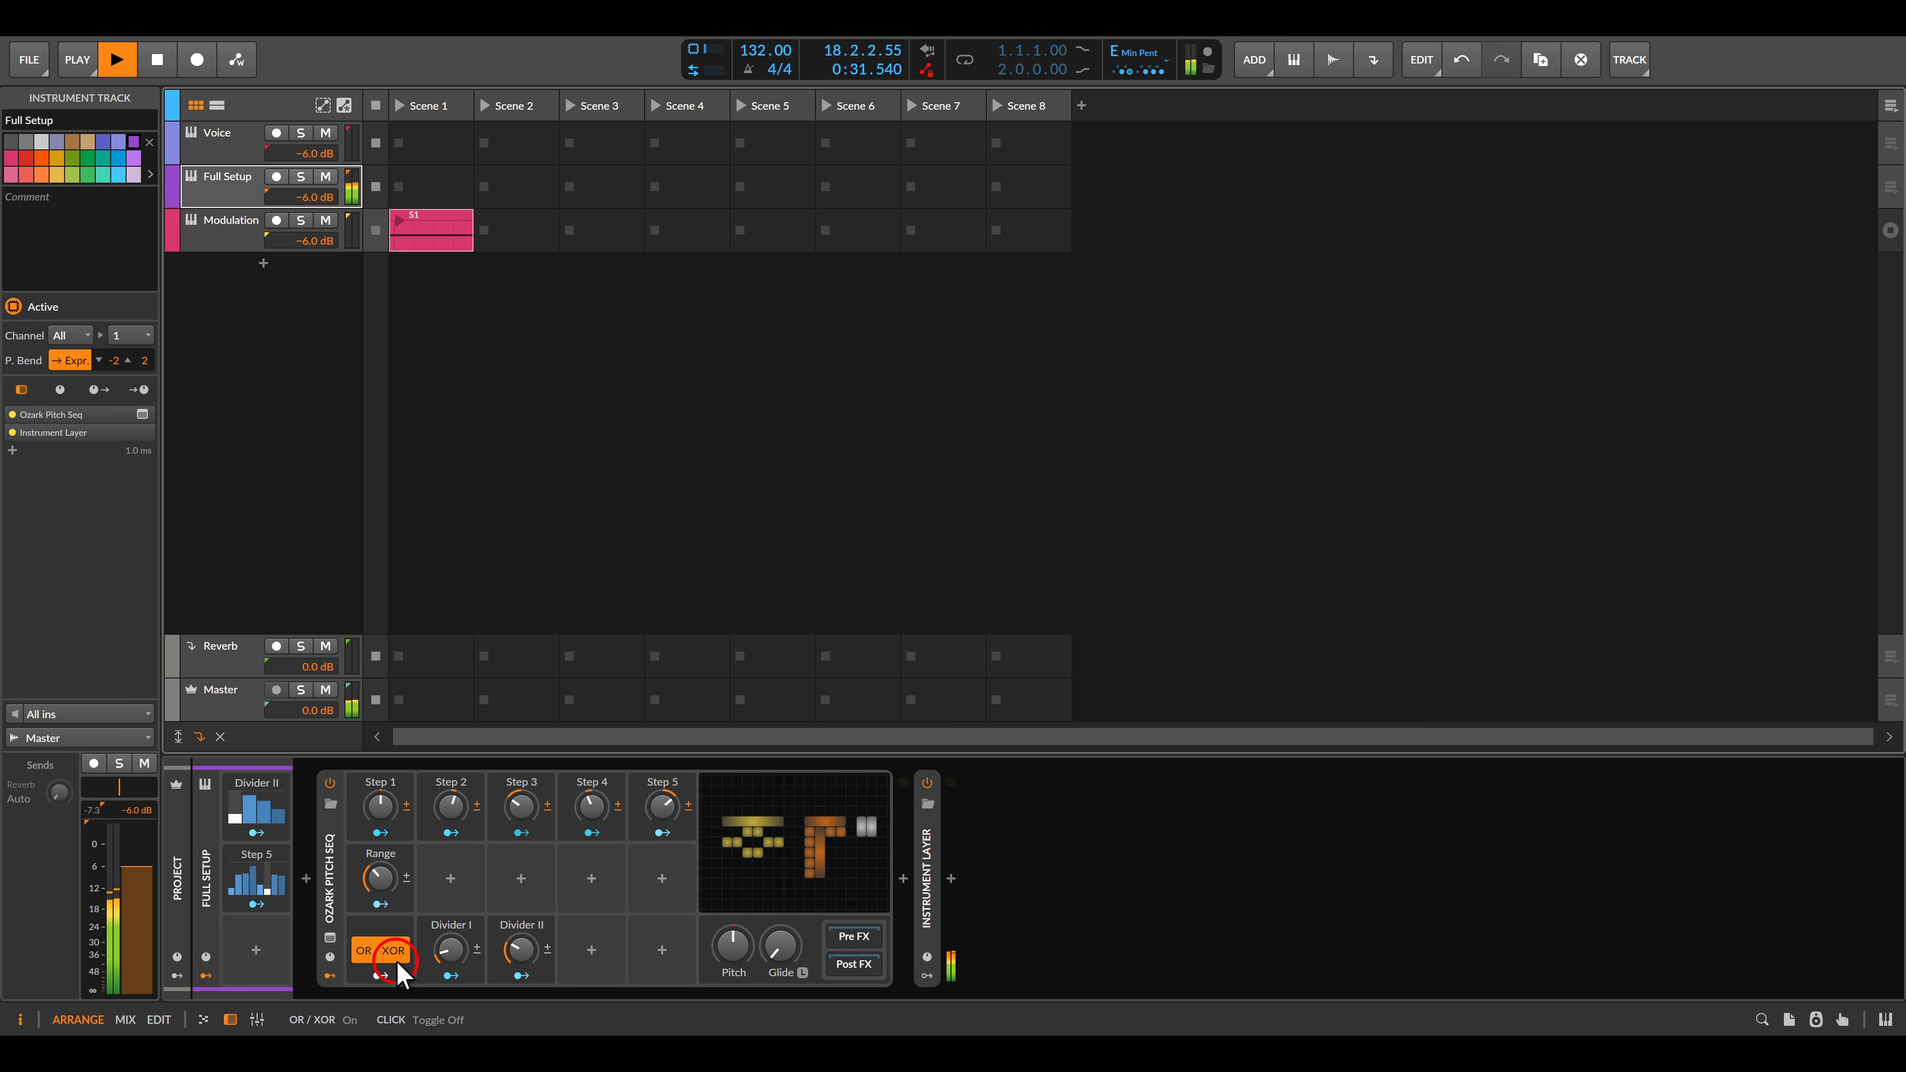
left_click(400, 971)
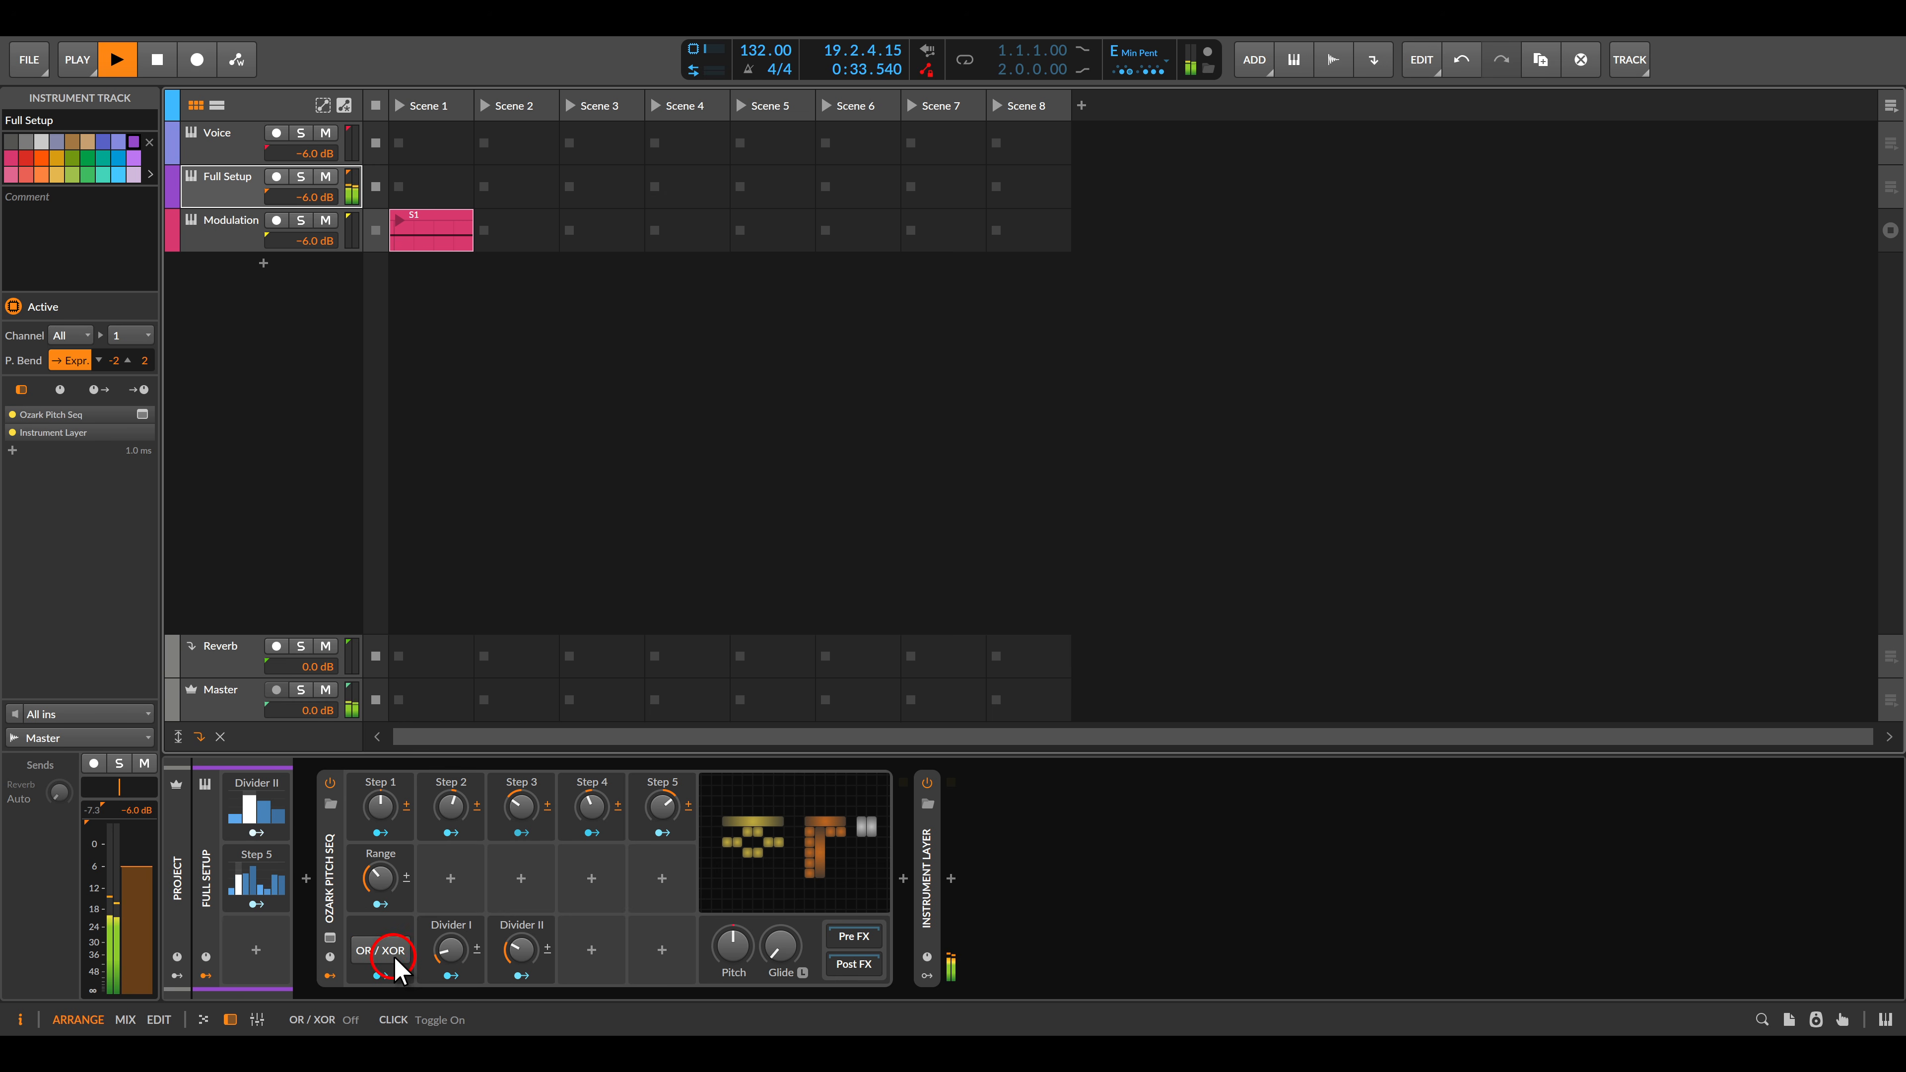
left_click_drag(449, 951, 443, 952)
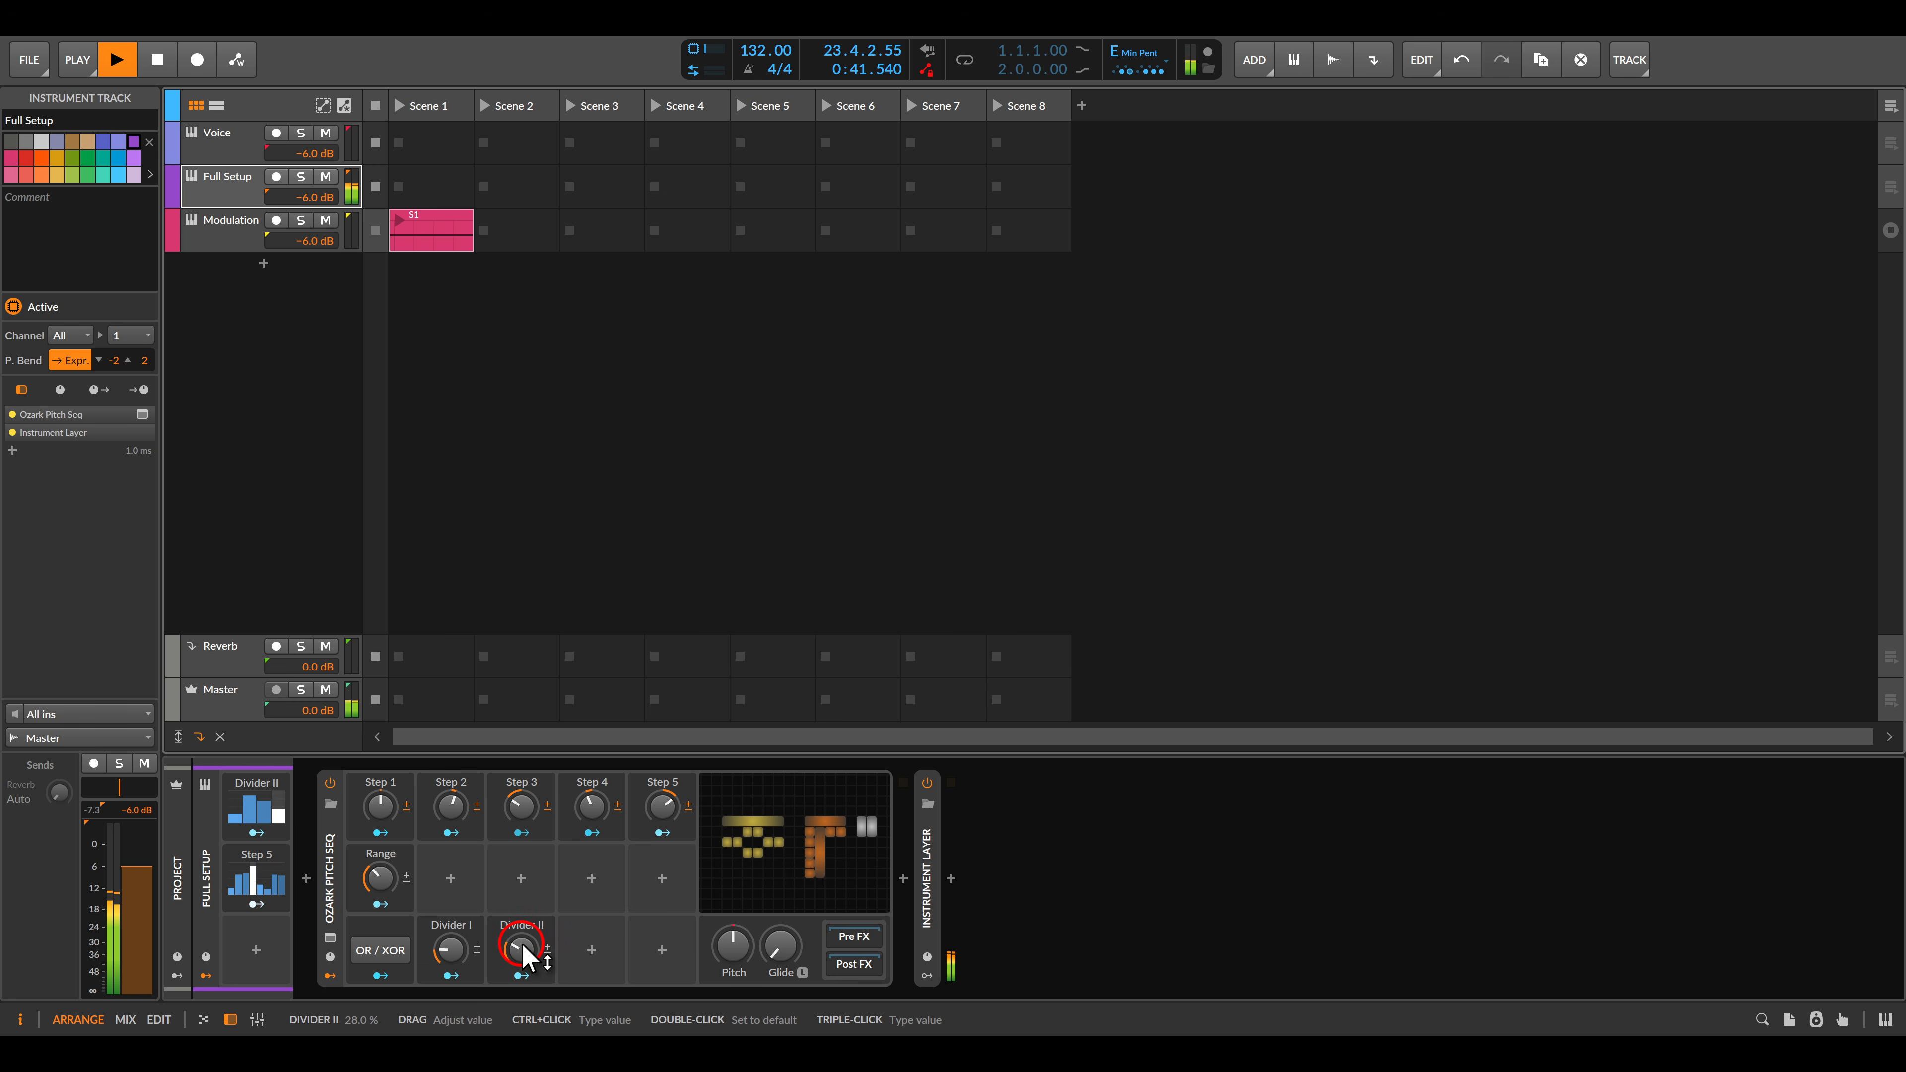
Step: Modulate the Divider II knob of Ozark Pitch Seq with the Divider II step modulator
mouse_move(521, 953)
left_mouse_down()
mouse_move(520, 984)
mouse_move(520, 948)
left_mouse_up()
left_click(274, 832)
left_click(263, 832)
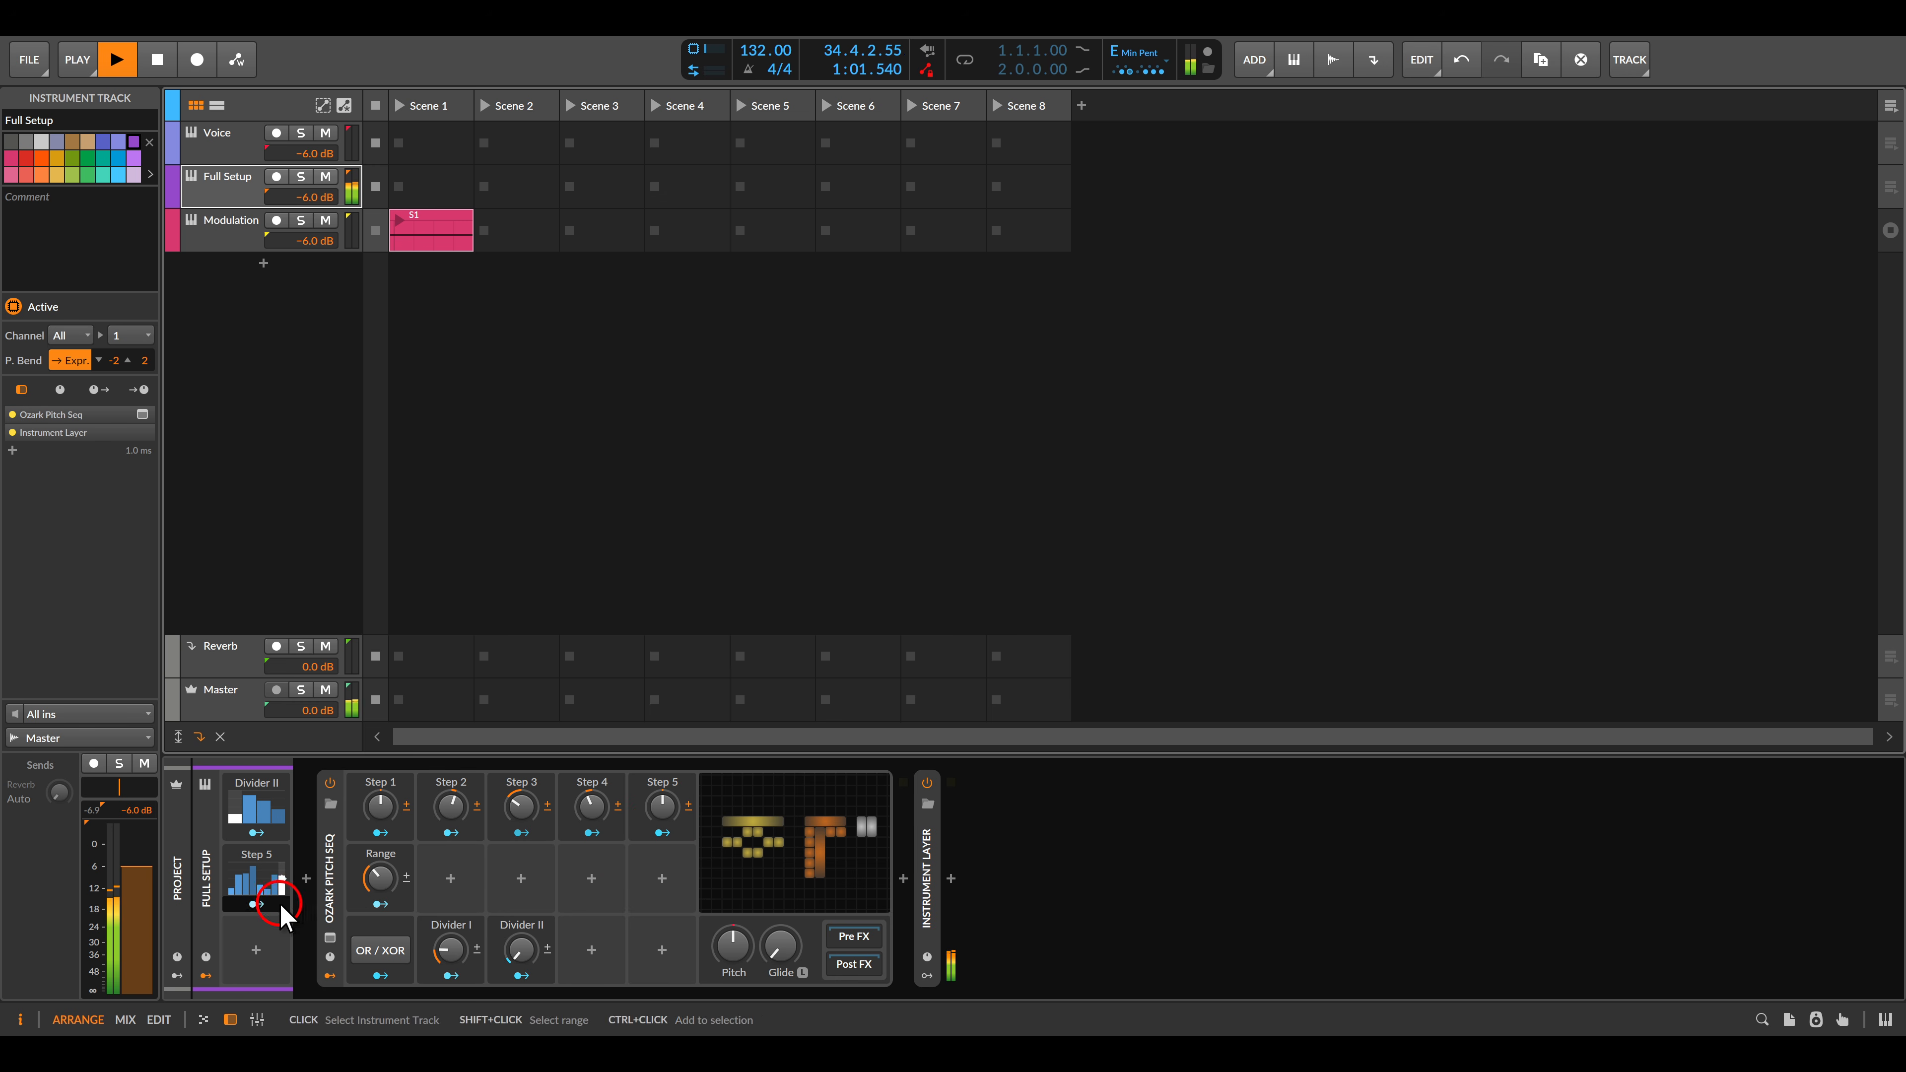
Step: Modulate the Step 5 knob of Ozark Pitch Seq with the Step 5 modulator, audition it and stop playback
mouse_move(663, 806)
left_mouse_down()
mouse_move(663, 781)
mouse_move(666, 804)
left_mouse_up()
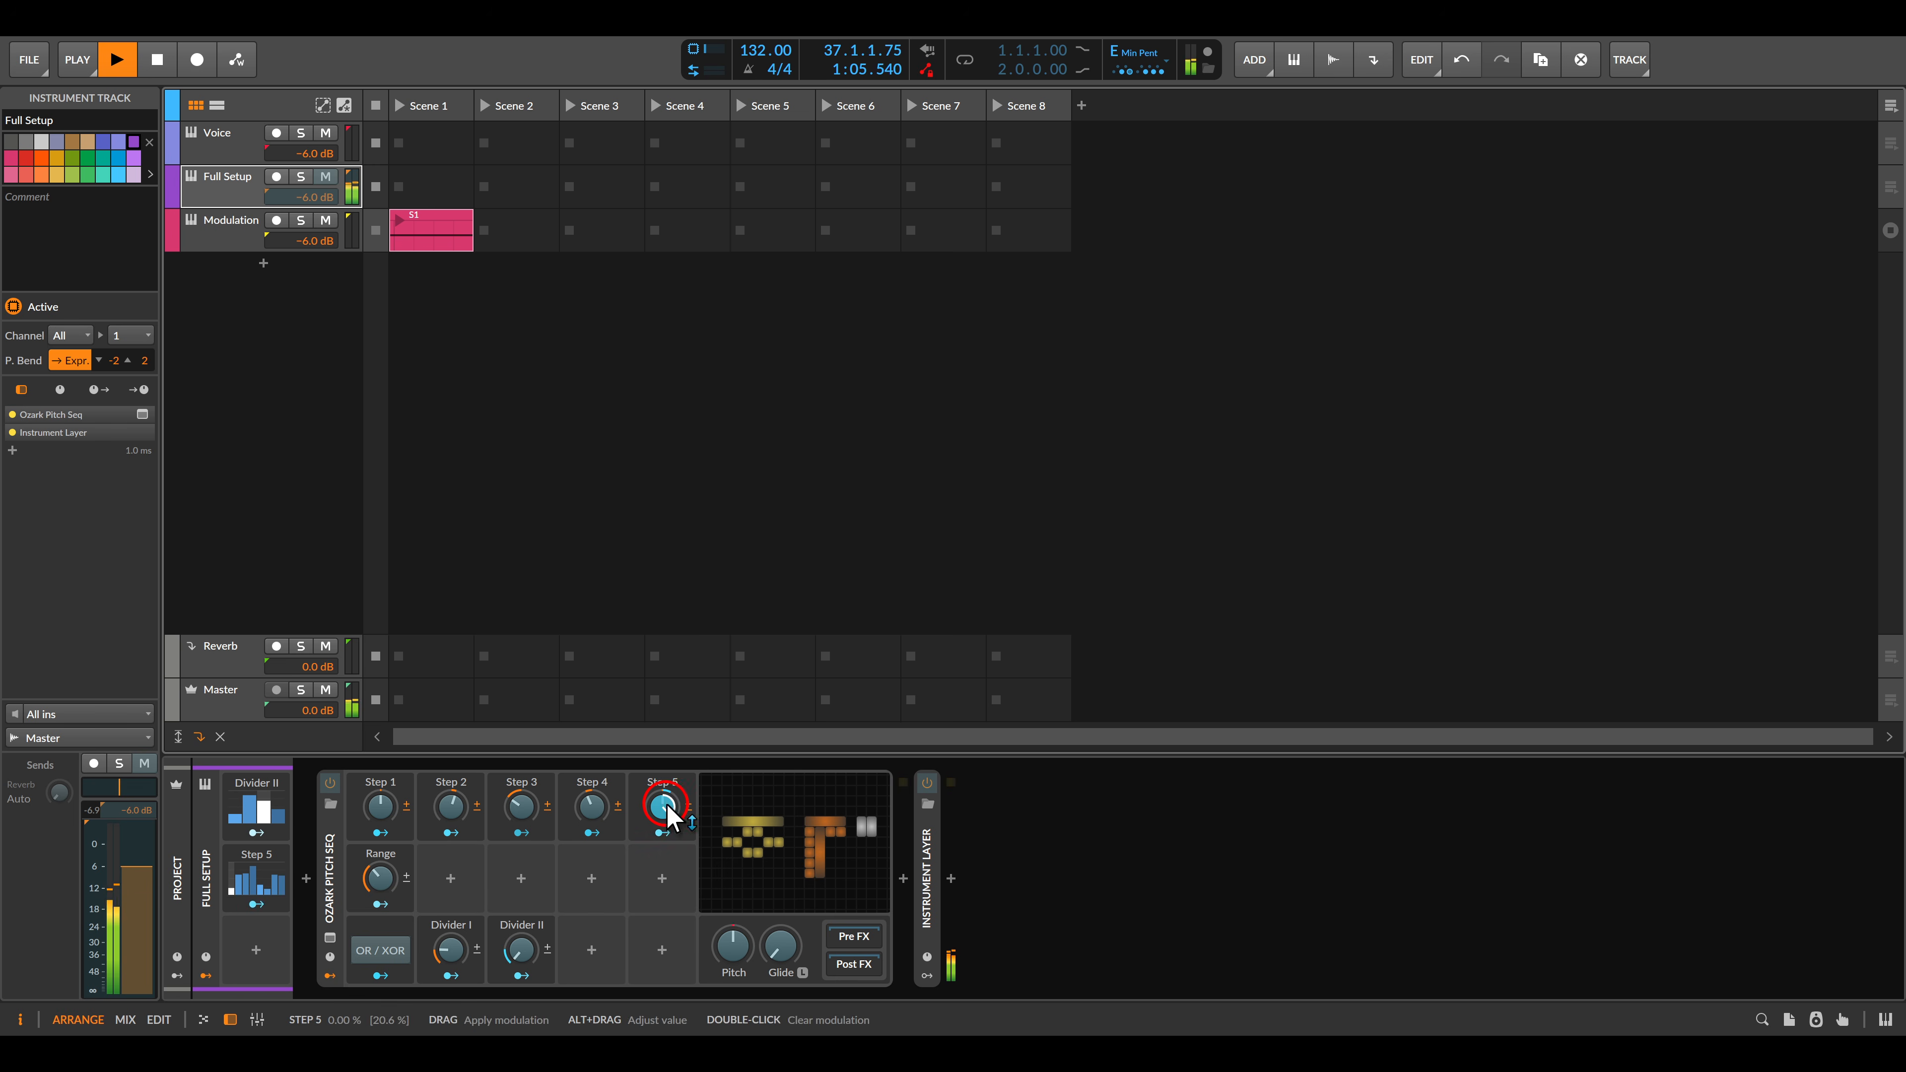
left_click(256, 904)
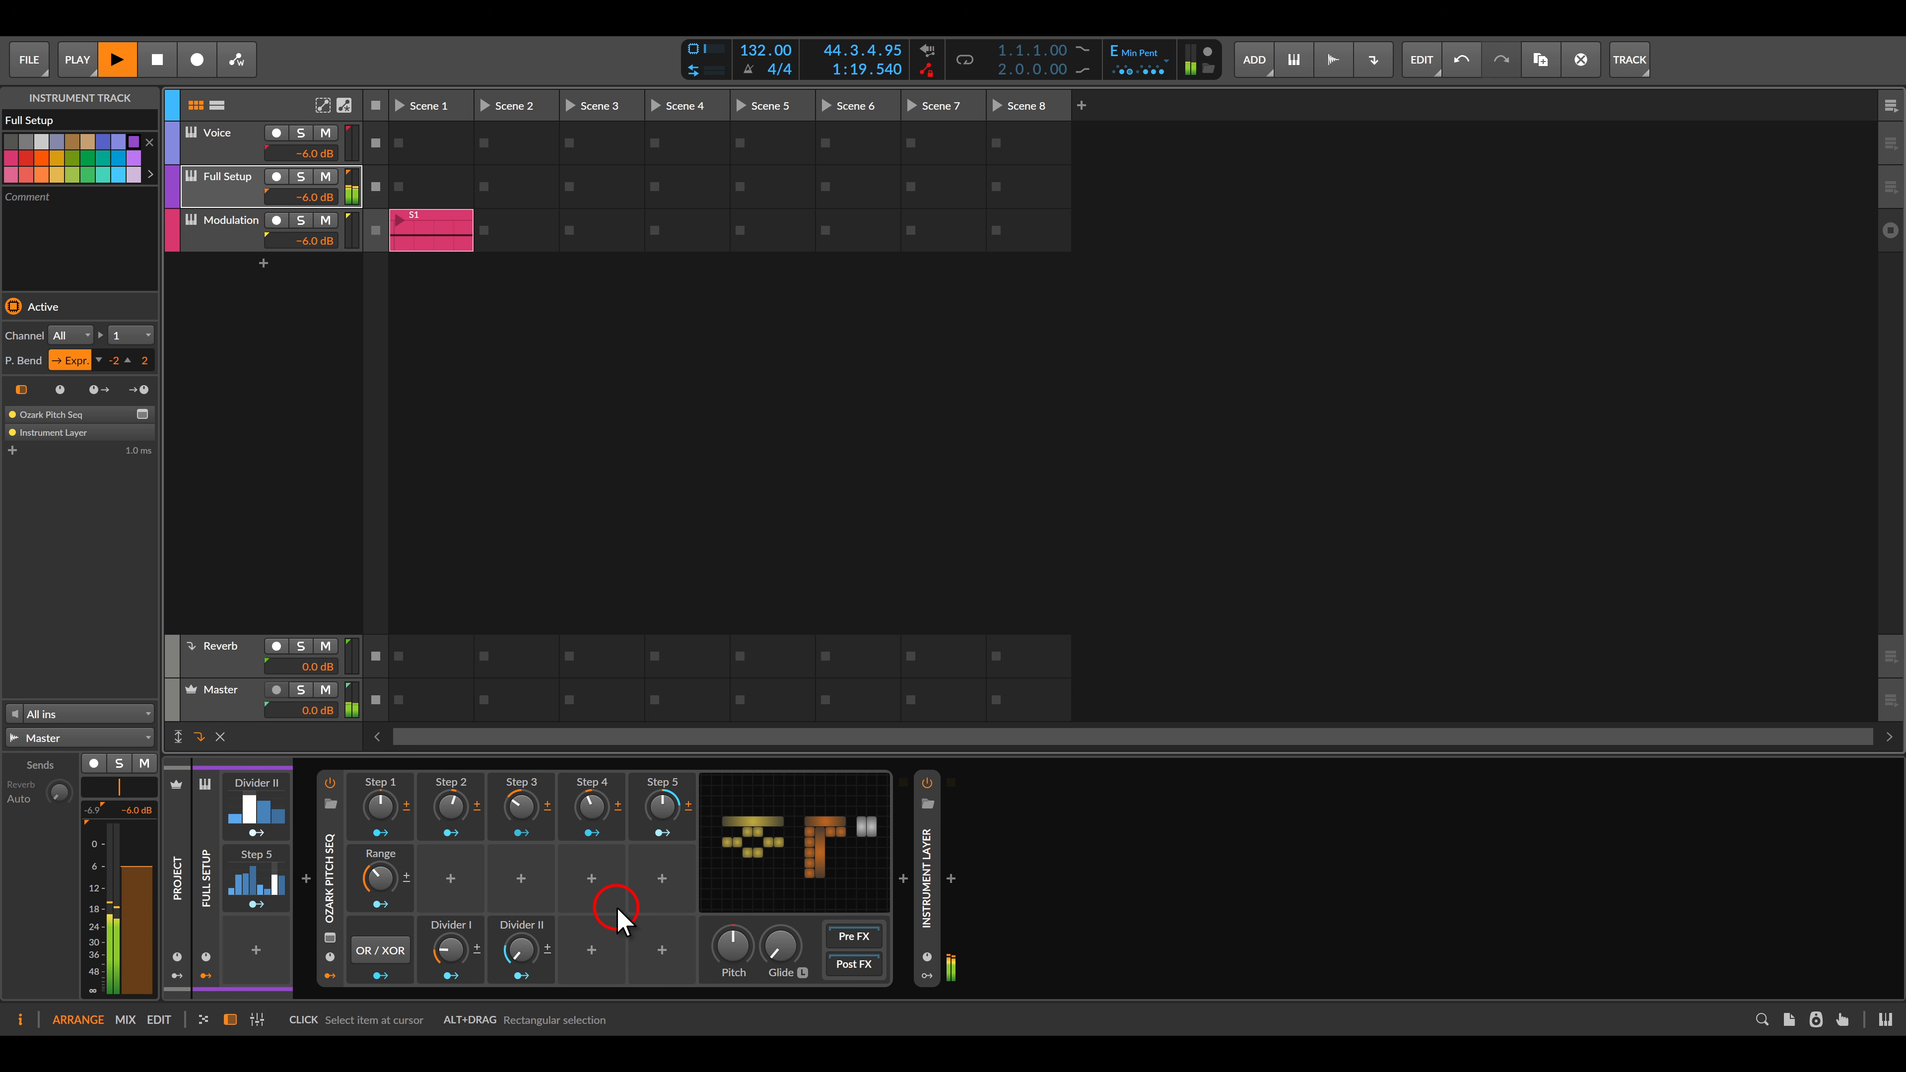
key("space")
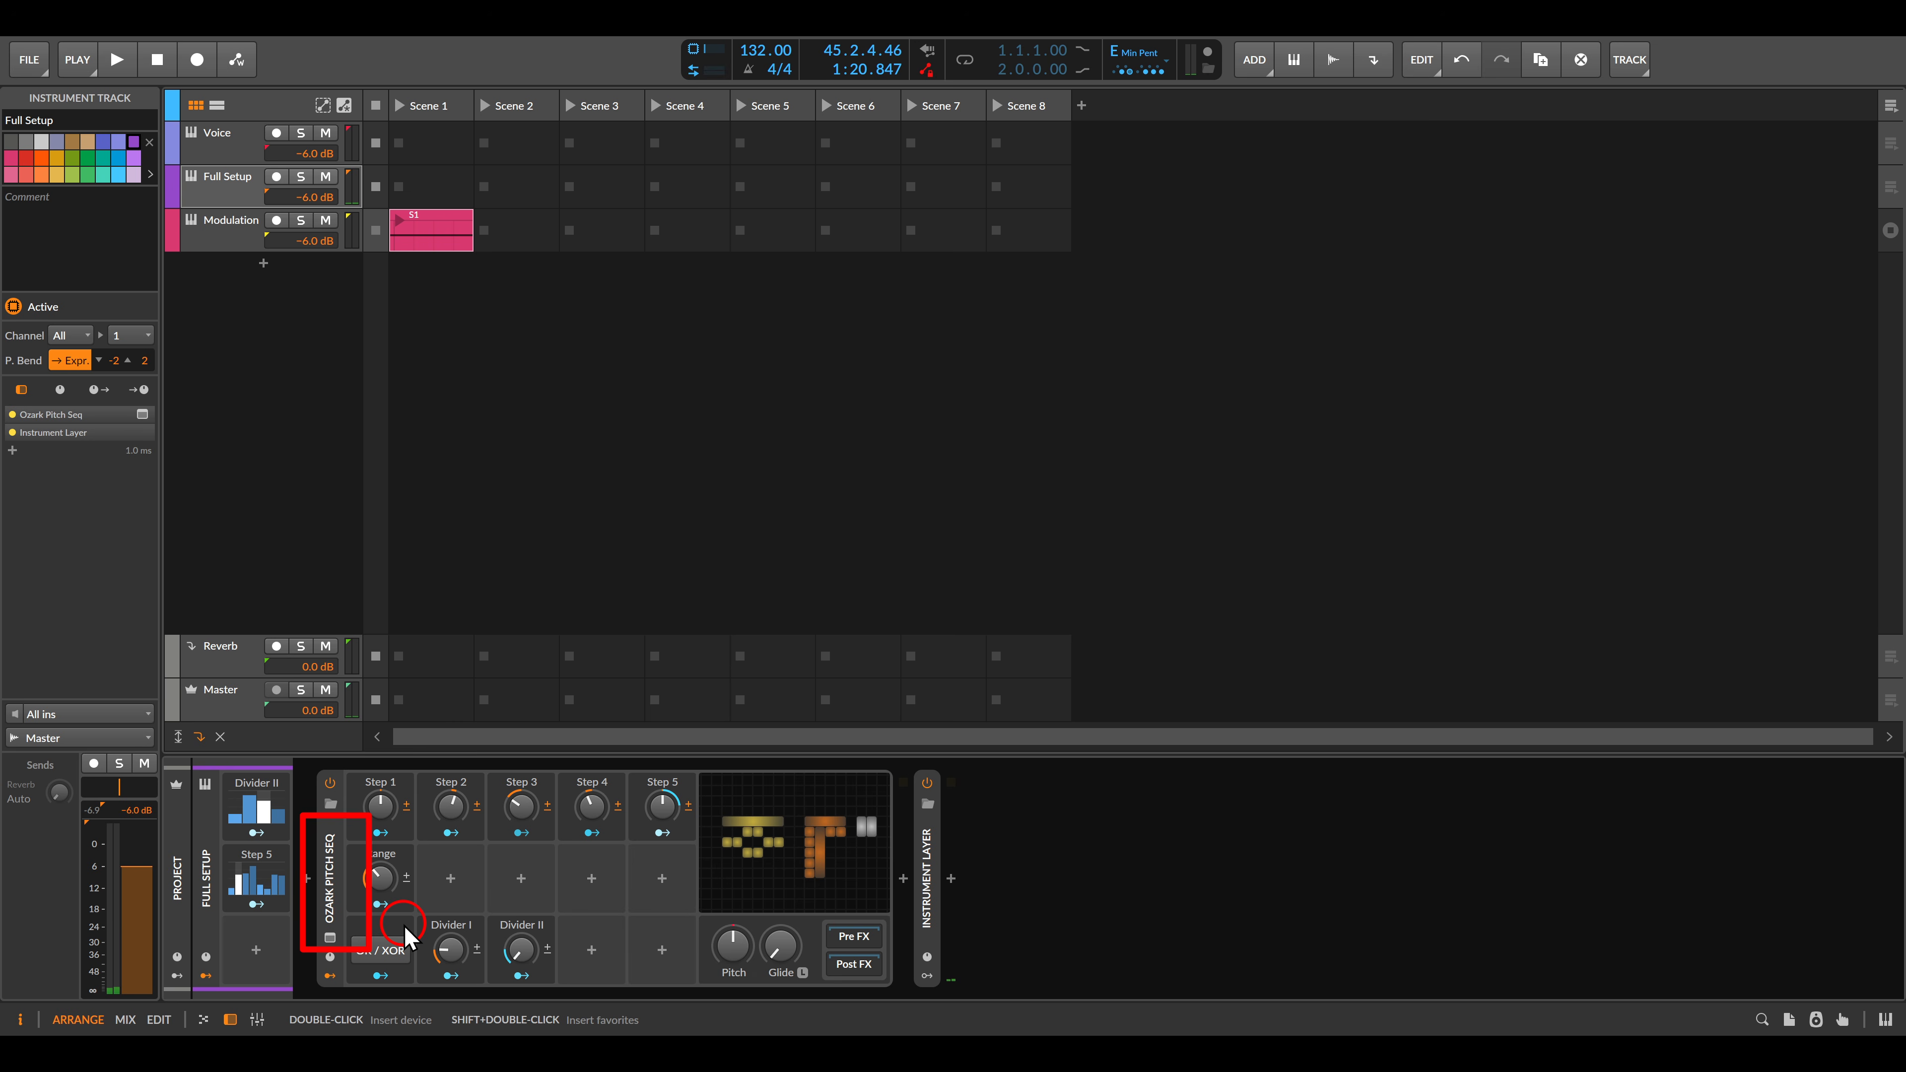
Step: Solo the Modulation track and open the Ozark Mod Seq patch in the grid editor
left_click(300, 219)
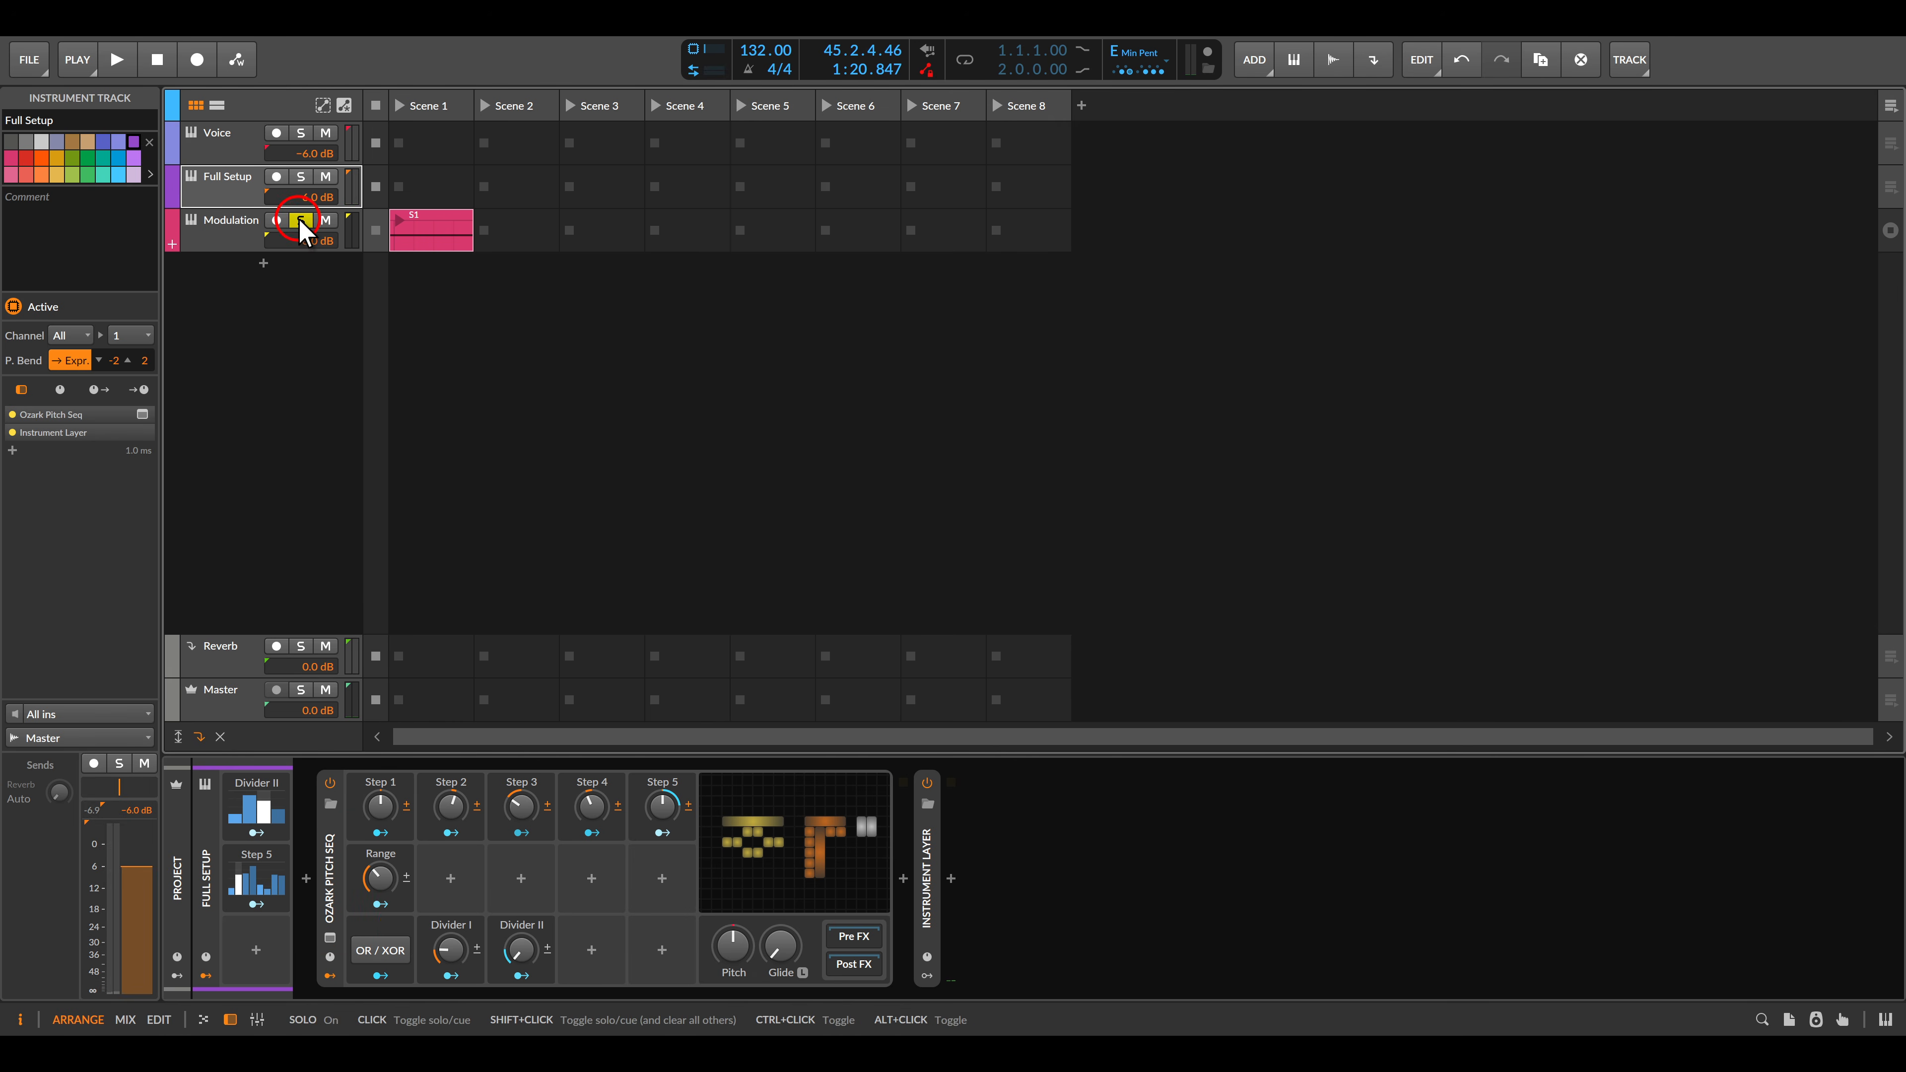
left_click(242, 233)
scroll(1467, 873, "down", 1)
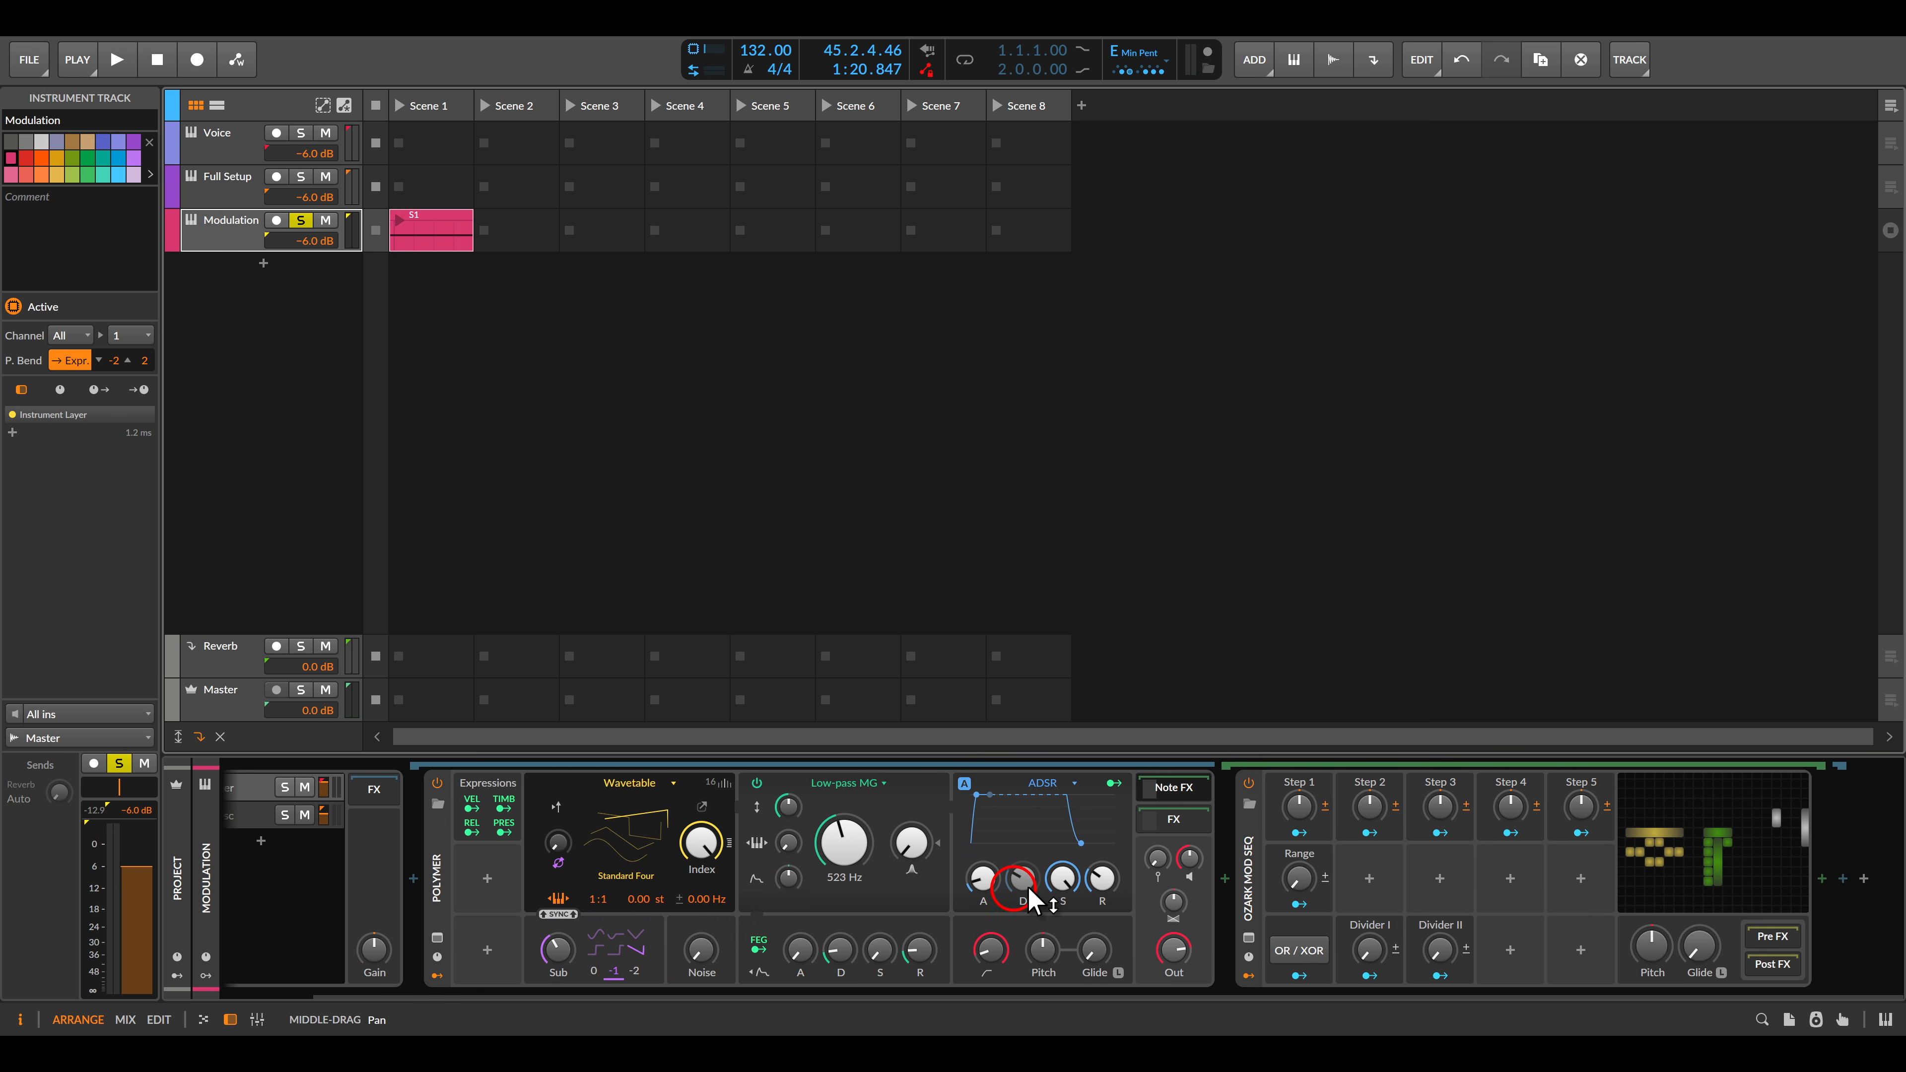
left_click(1687, 846)
left_click_drag(1371, 512, 1177, 590)
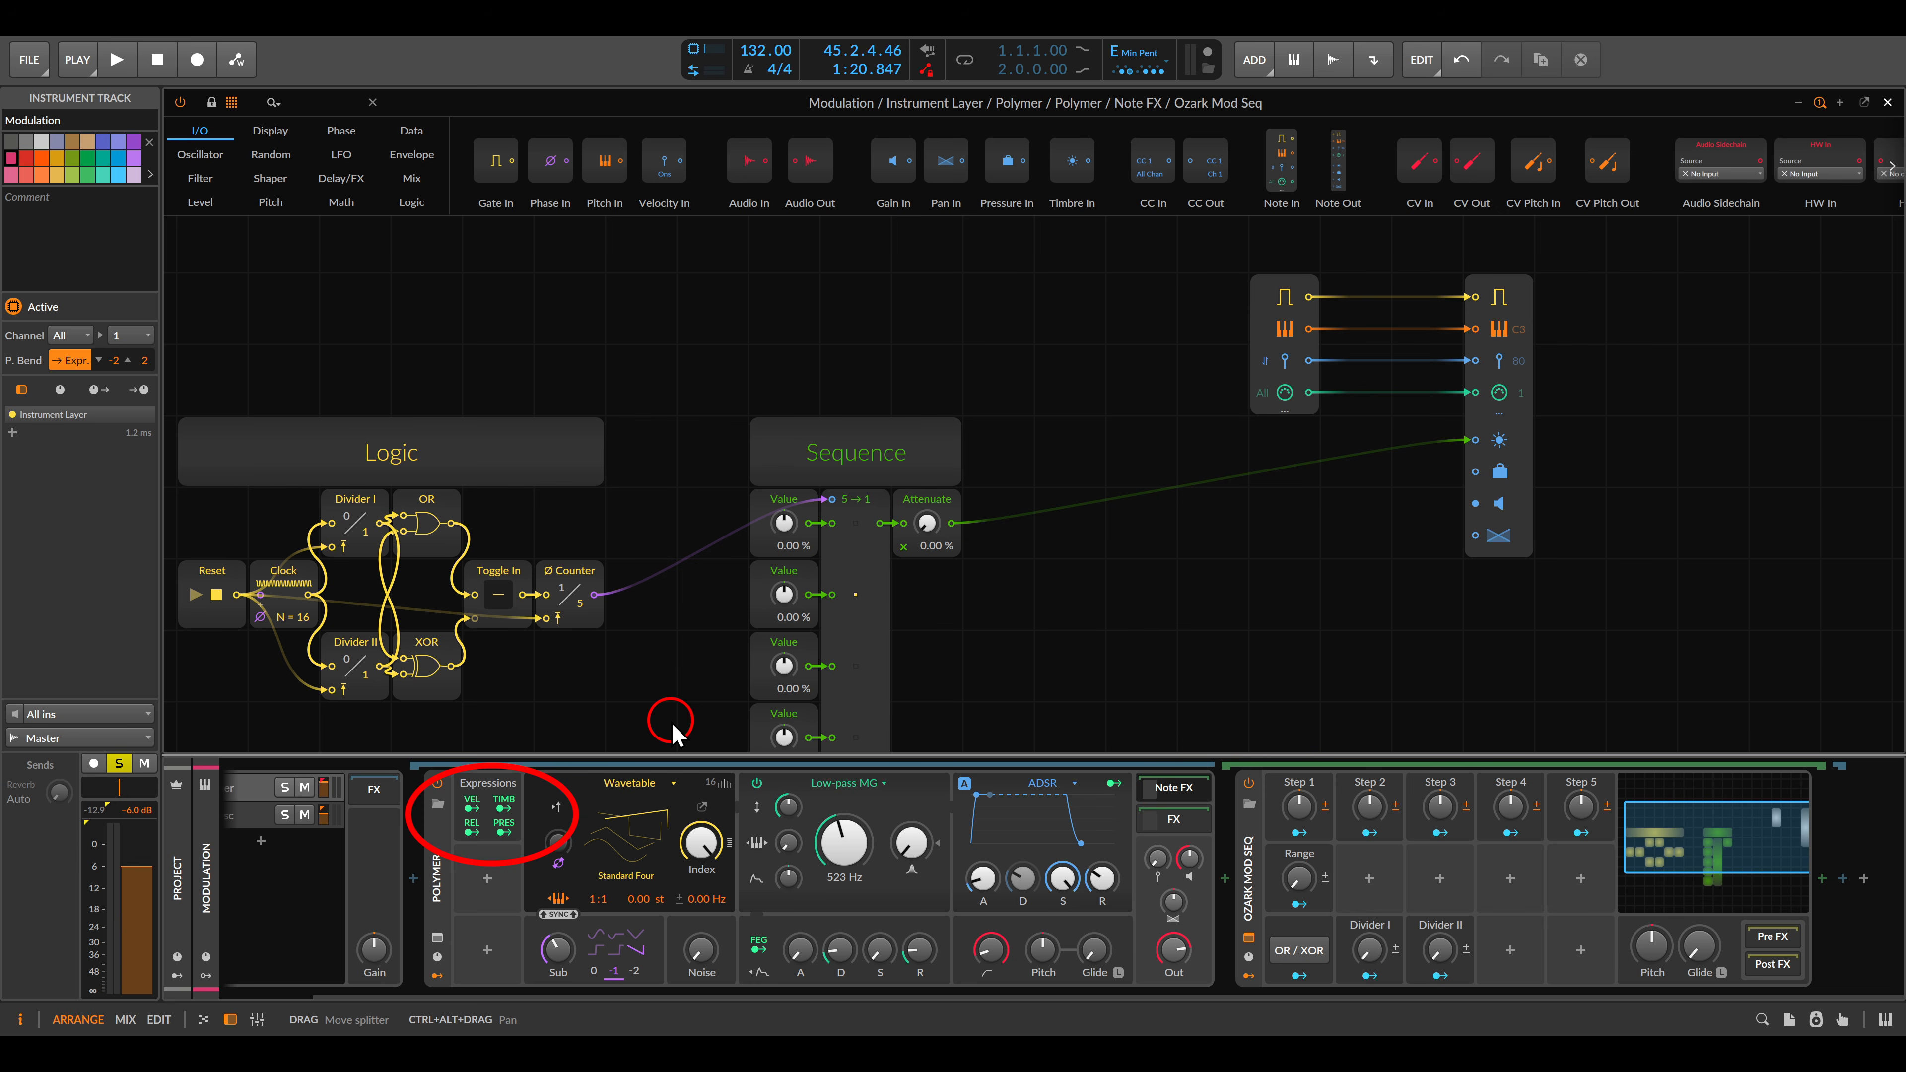
Step: Close the Ozark Mod Seq grid editor and play the Modulation track's clip in Scene 1
key("space")
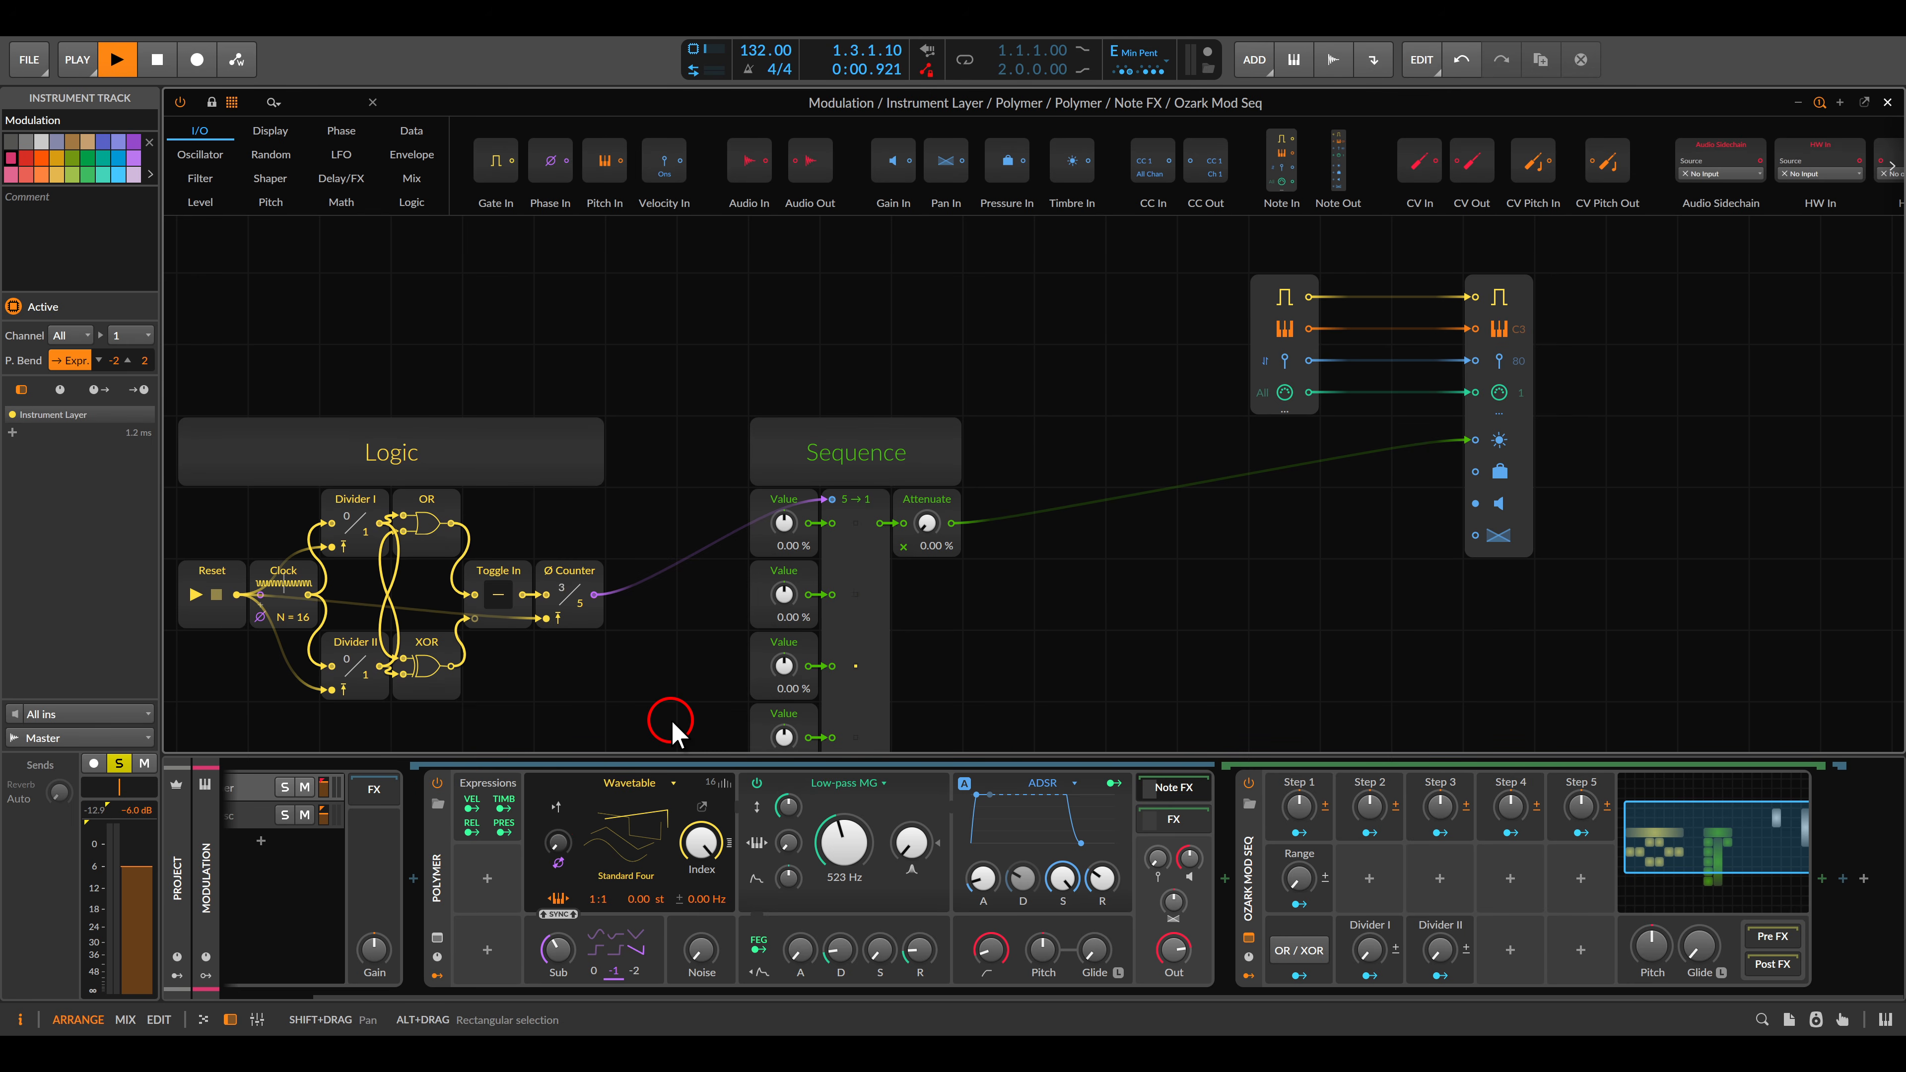
key("Escape")
key("space")
left_click(401, 219)
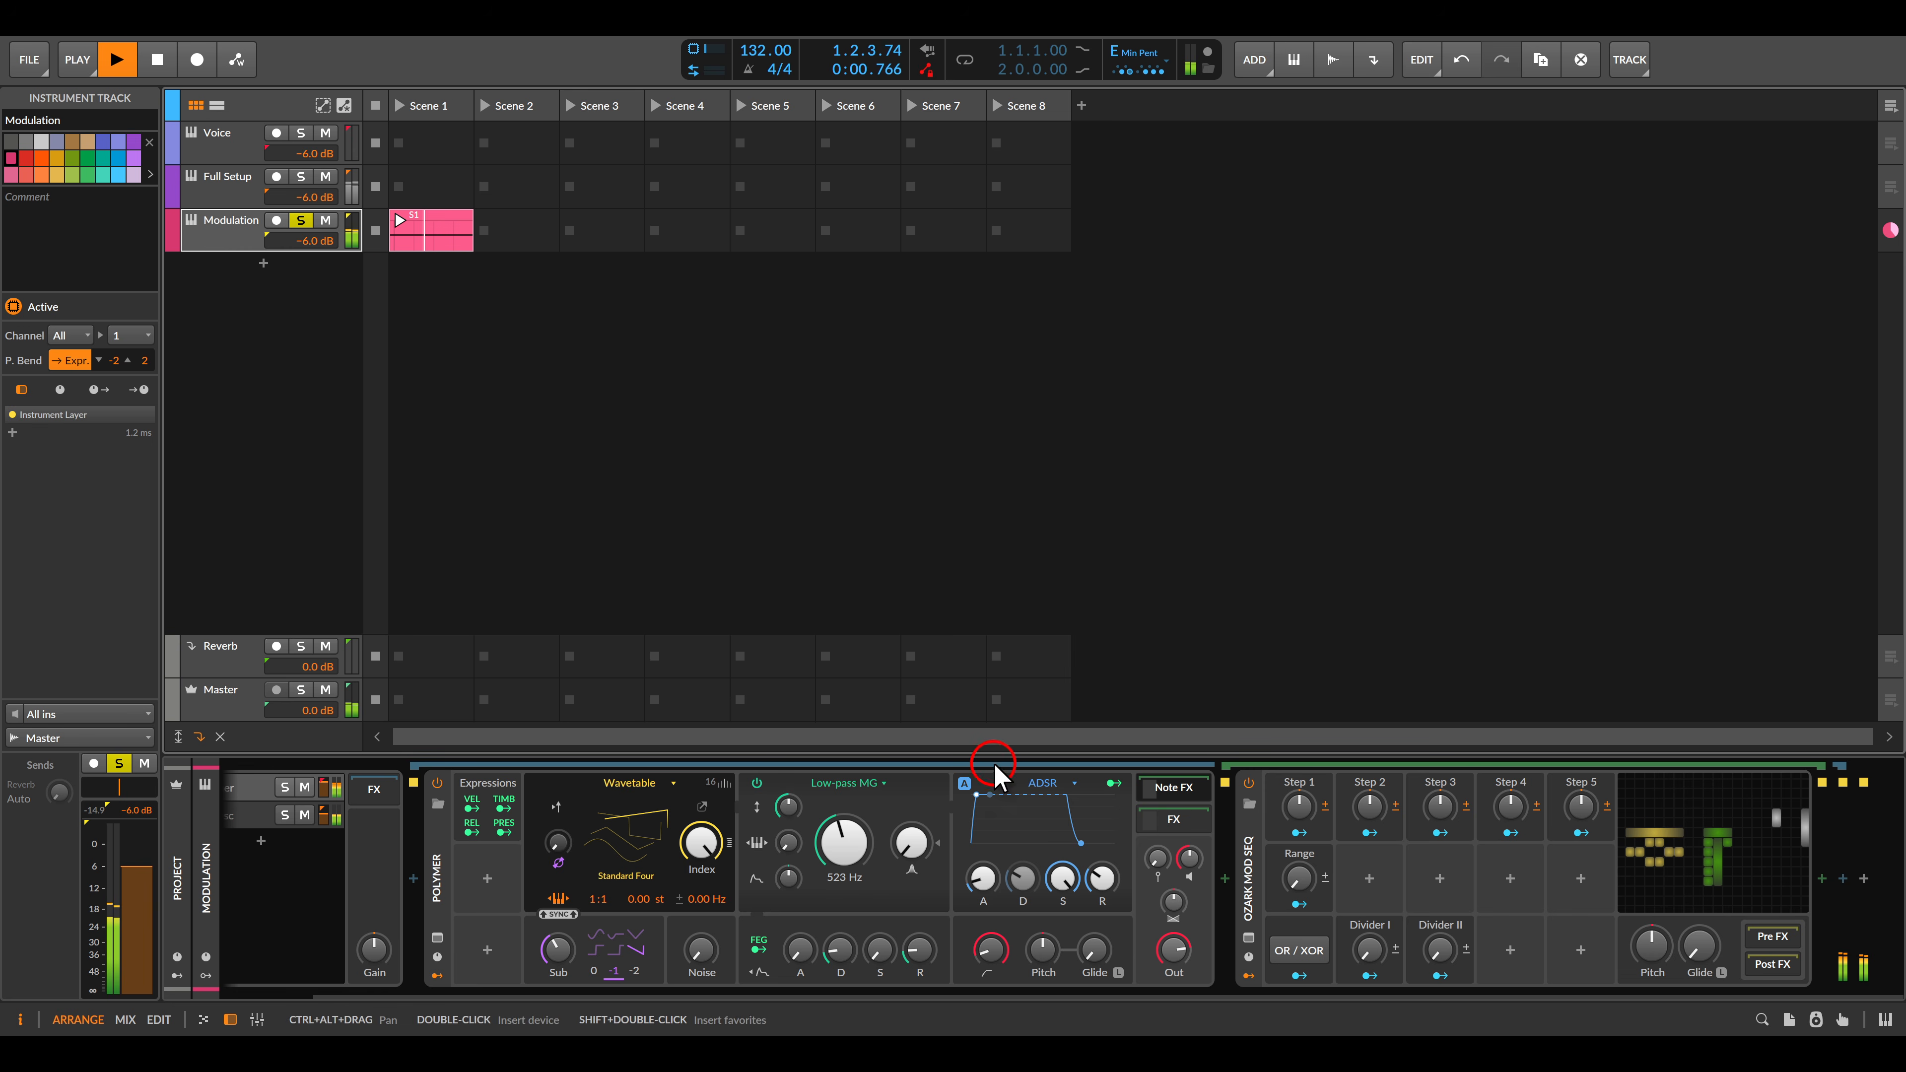
Step: Apply Polymer's timbre (TIMB) expression as modulation to the Low-pass MG cutoff frequency
left_click(1301, 903)
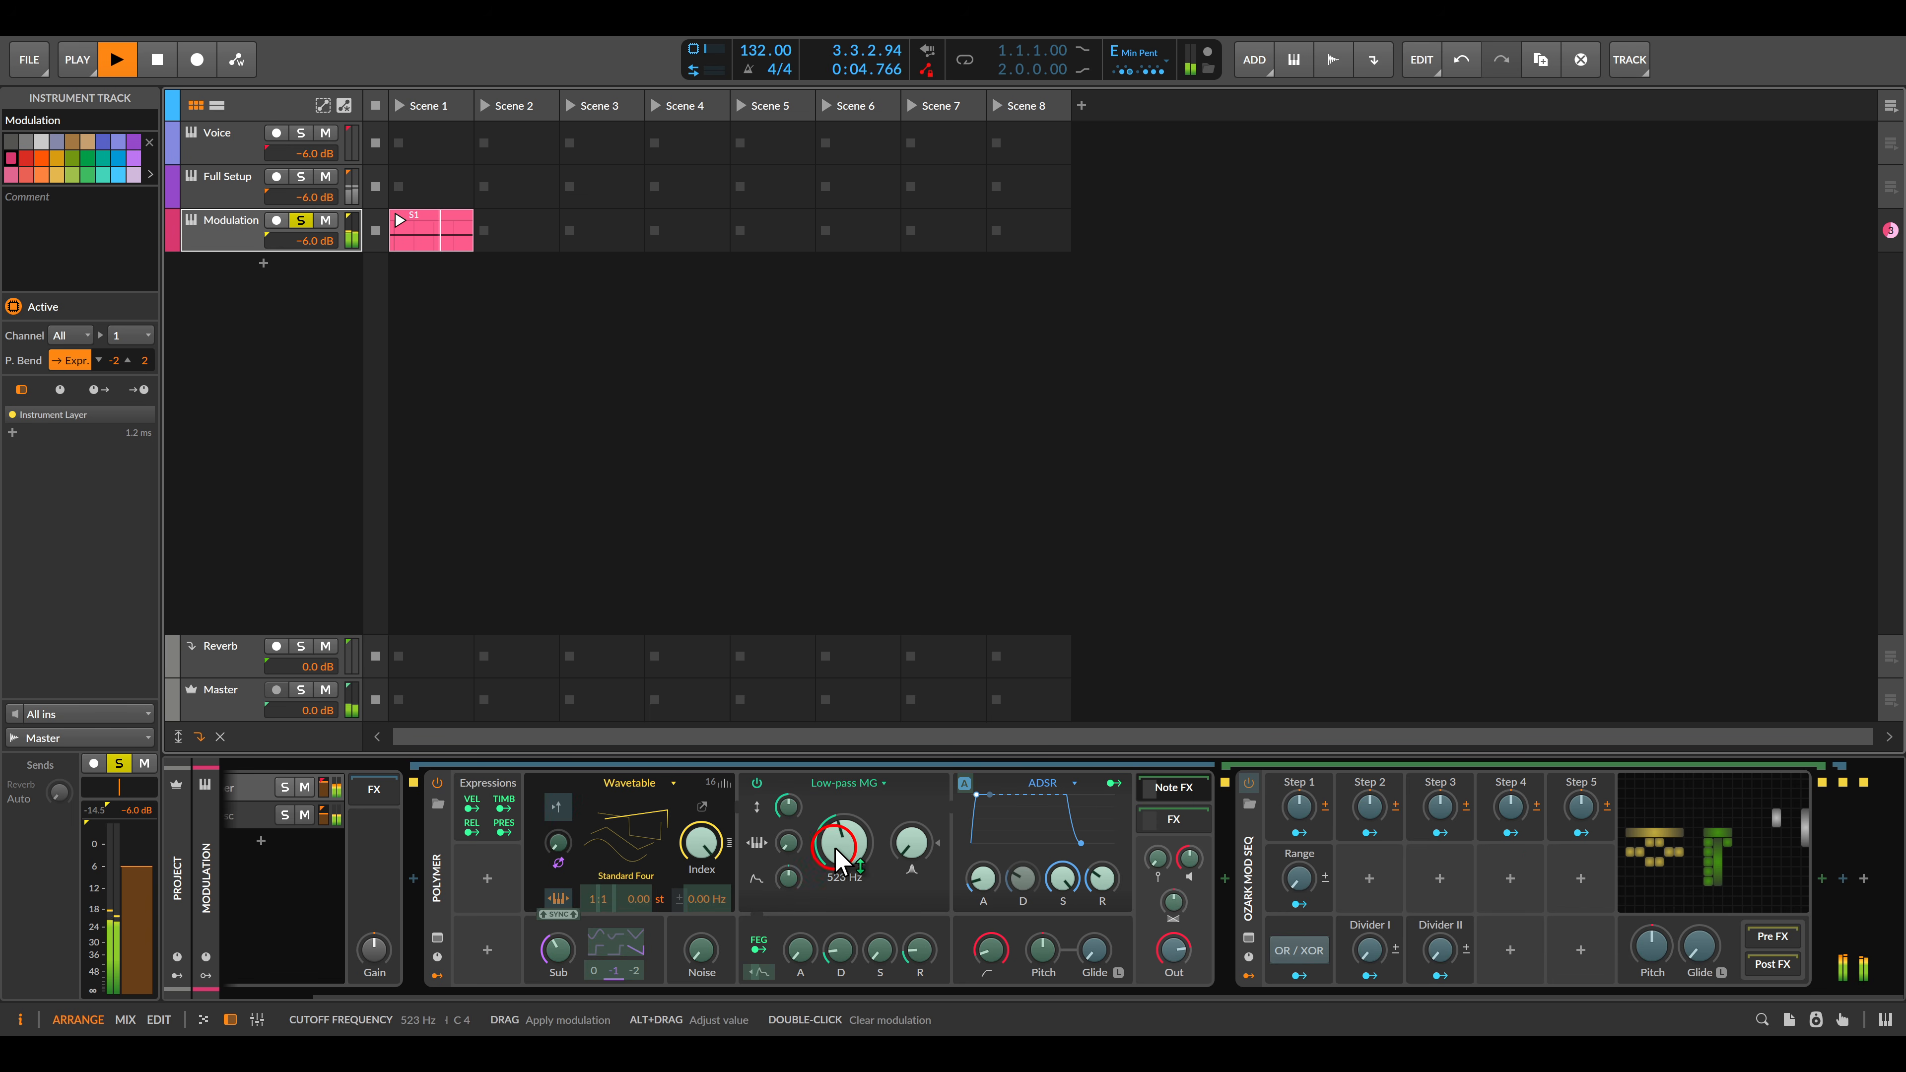
left_click_drag(838, 860, 838, 822)
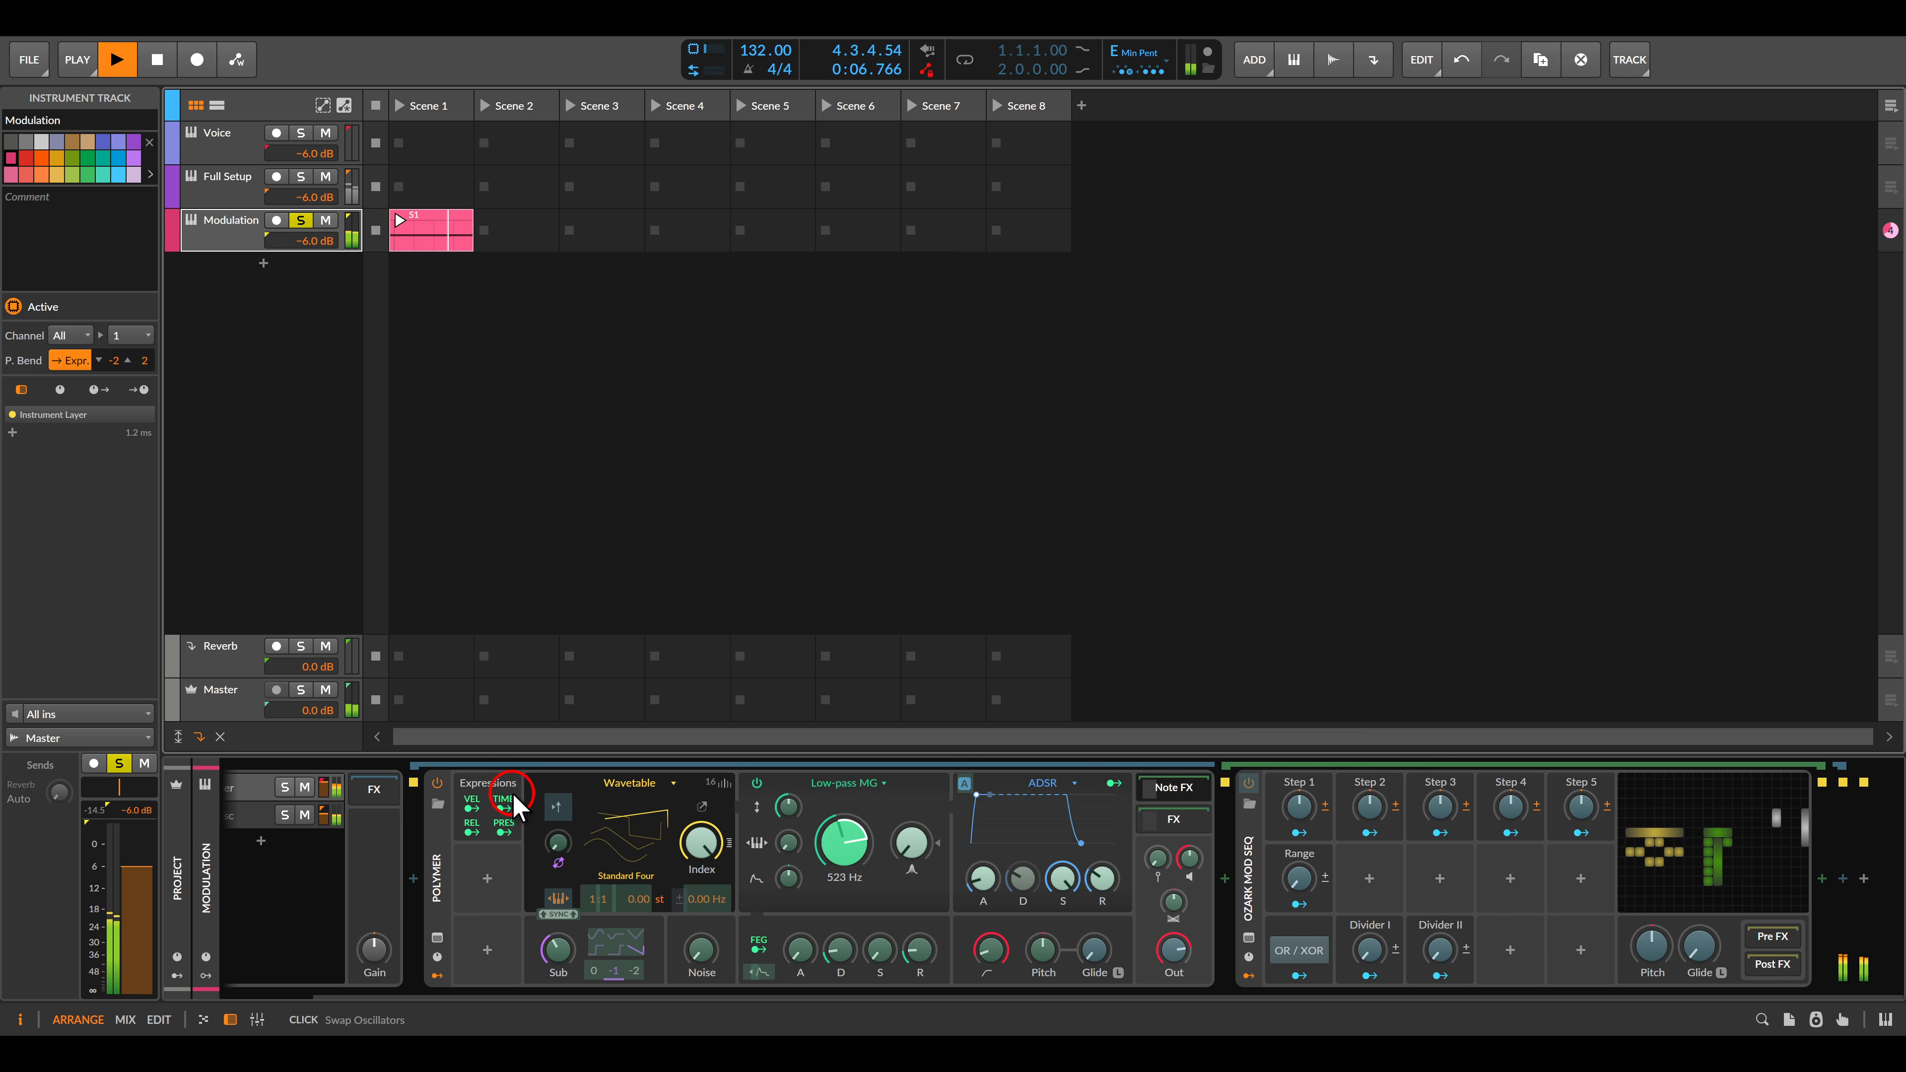
key("Escape")
Step: Raise Range, Steps 2 to 5 and both dividers of Ozark Mod Seq while the clip plays
left_click_drag(1301, 877, 1300, 876)
left_click_drag(1302, 808, 1580, 808)
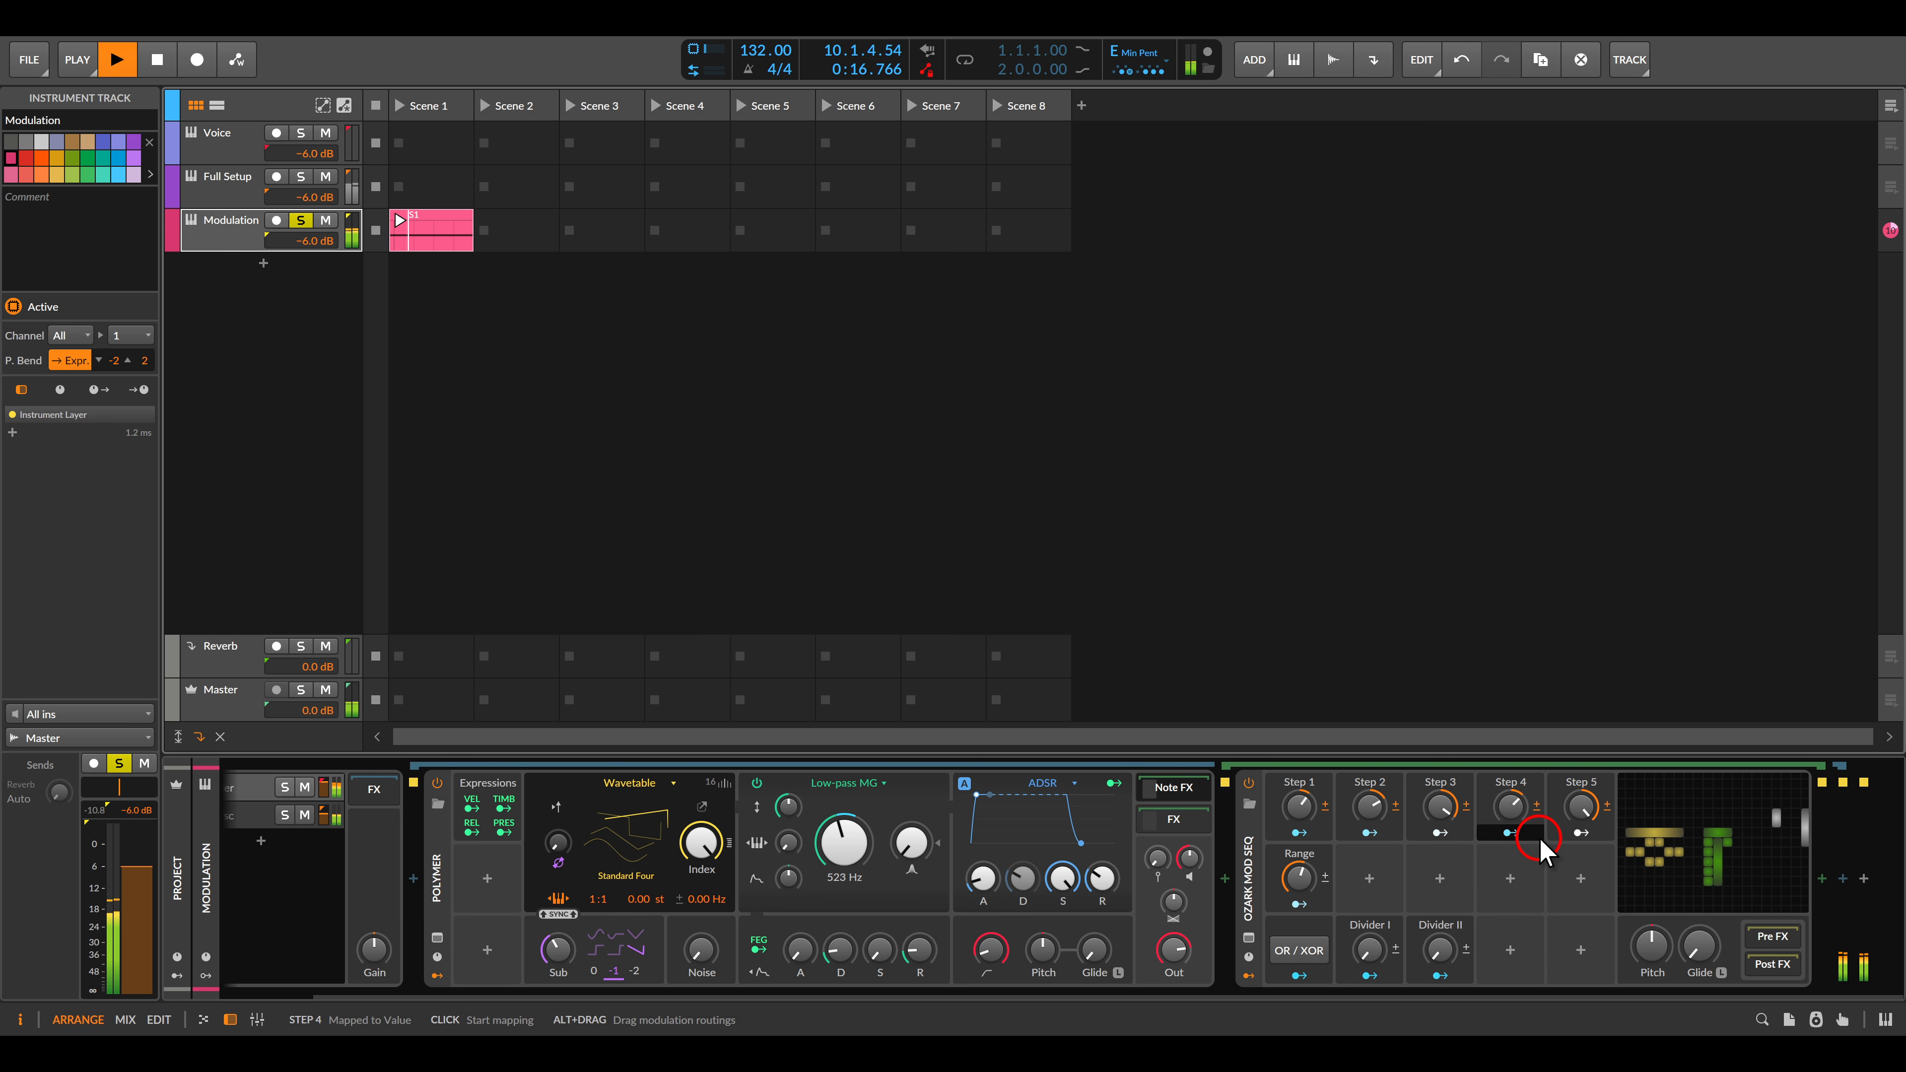
left_click_drag(1296, 880, 1296, 877)
left_click_drag(1370, 950, 1375, 947)
left_click_drag(1441, 950, 1458, 958)
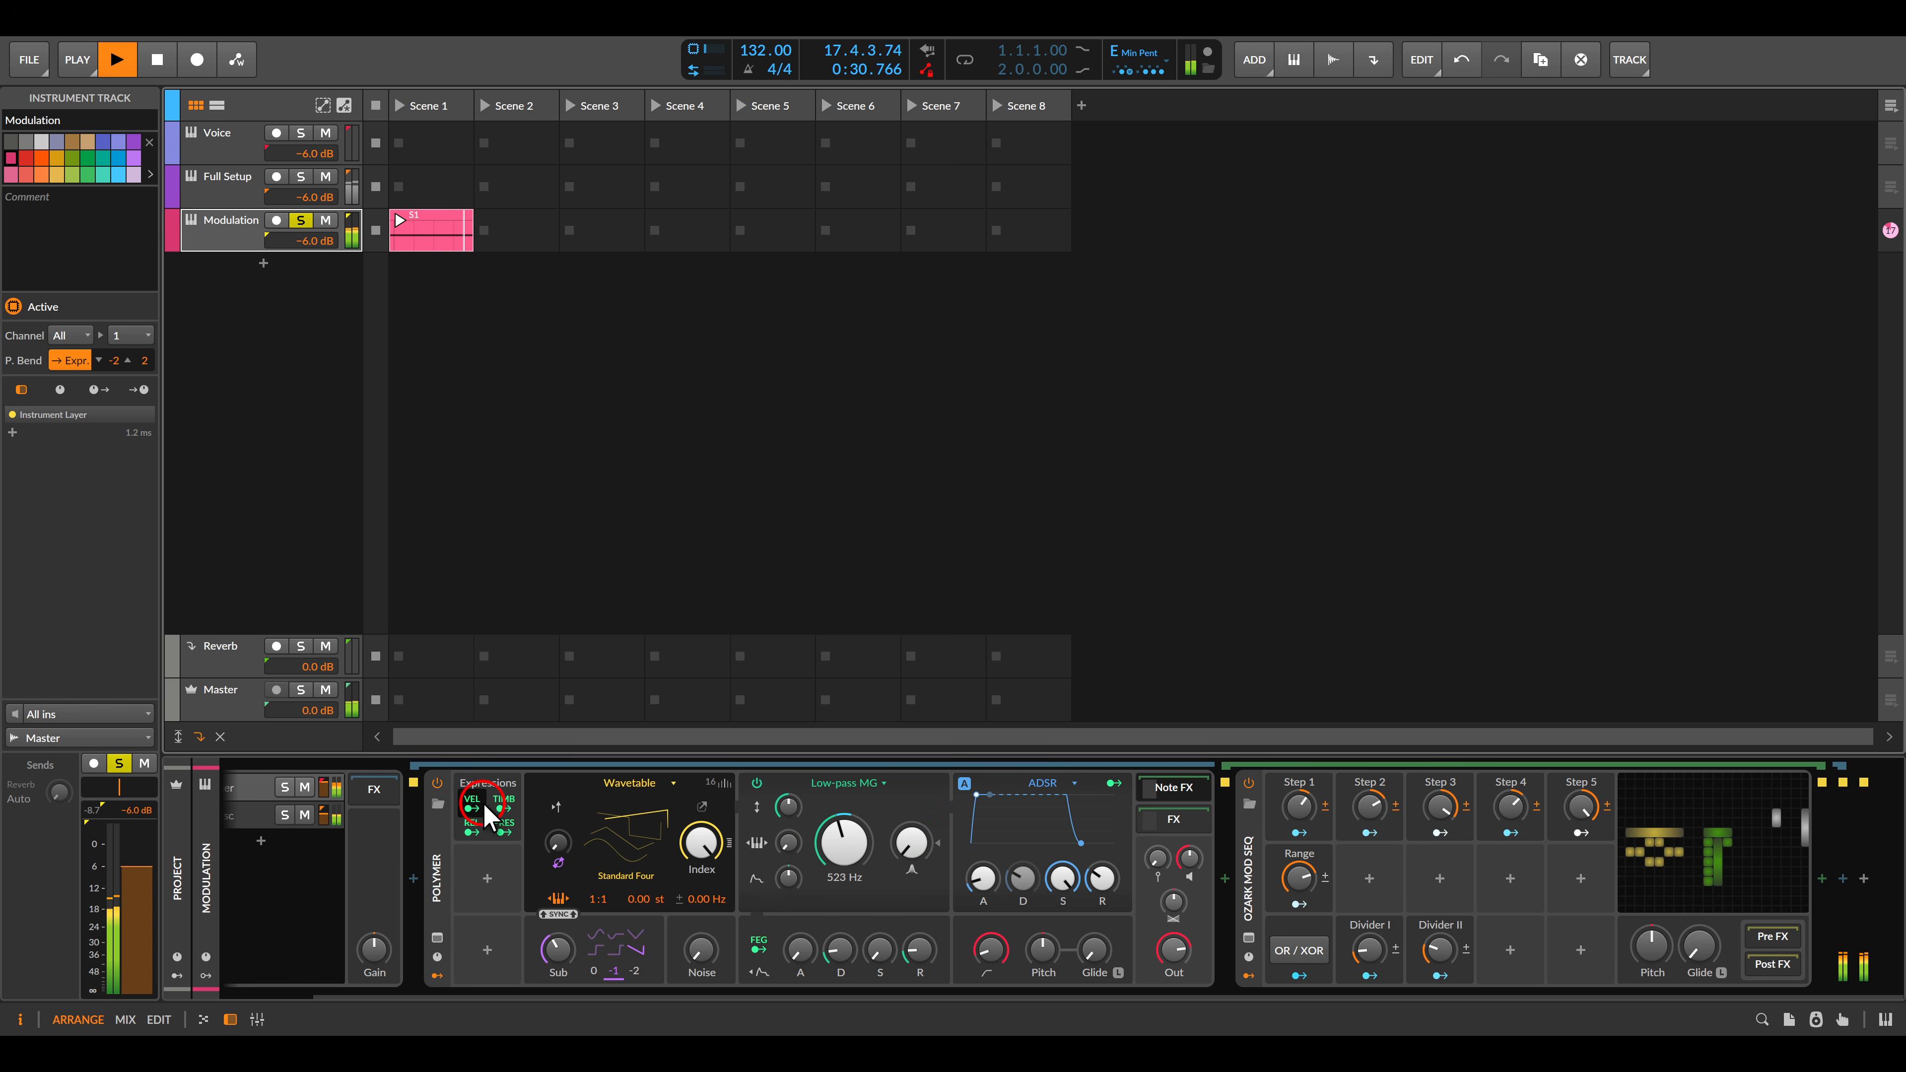
Step: Adjust the timbre (TIMB) modulation on Polymer's Noise level and filter cutoff, and set the Ozark Mod Seq Range to 62.5 %
left_click(503, 807)
left_click_drag(696, 957, 707, 937)
left_click_drag(819, 845, 820, 840)
left_click_drag(701, 953, 700, 949)
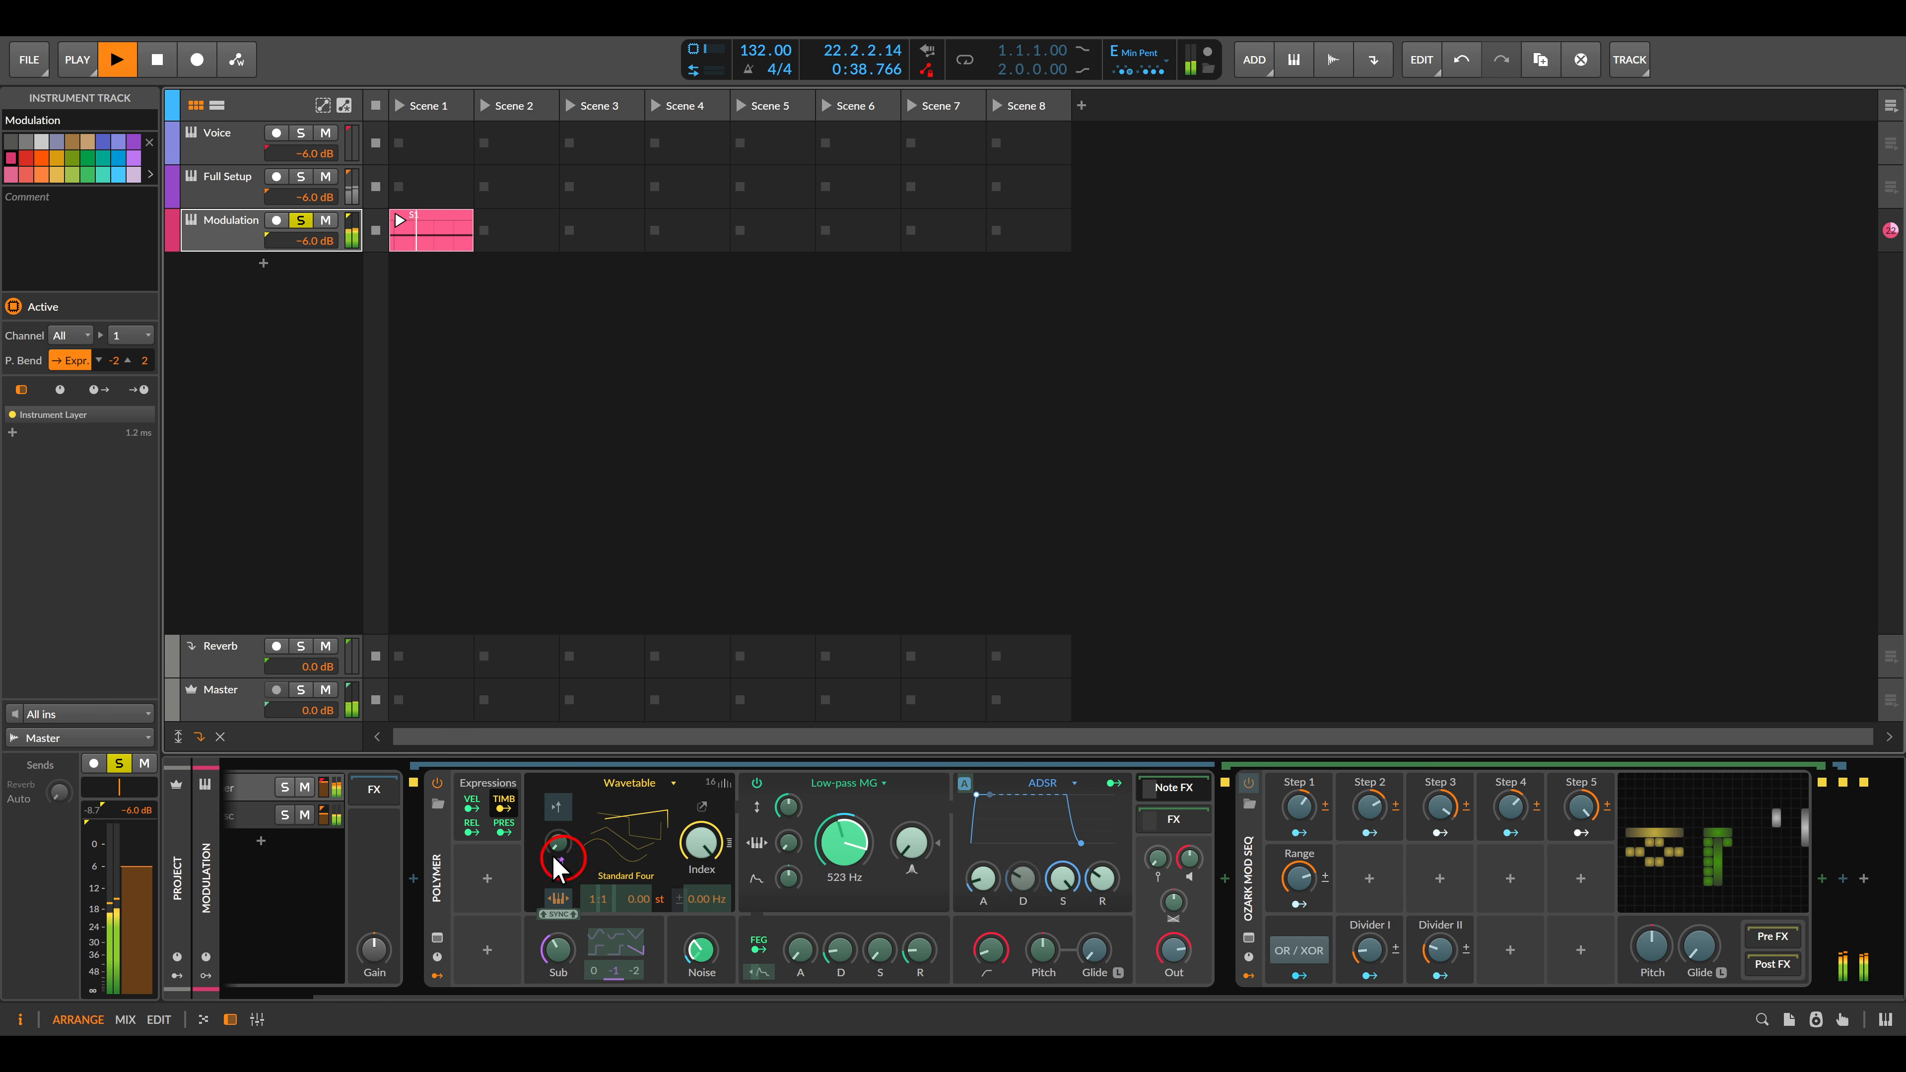
left_click(505, 803)
mouse_move(1297, 881)
left_mouse_down()
mouse_move(1297, 899)
mouse_move(1301, 880)
left_mouse_up()
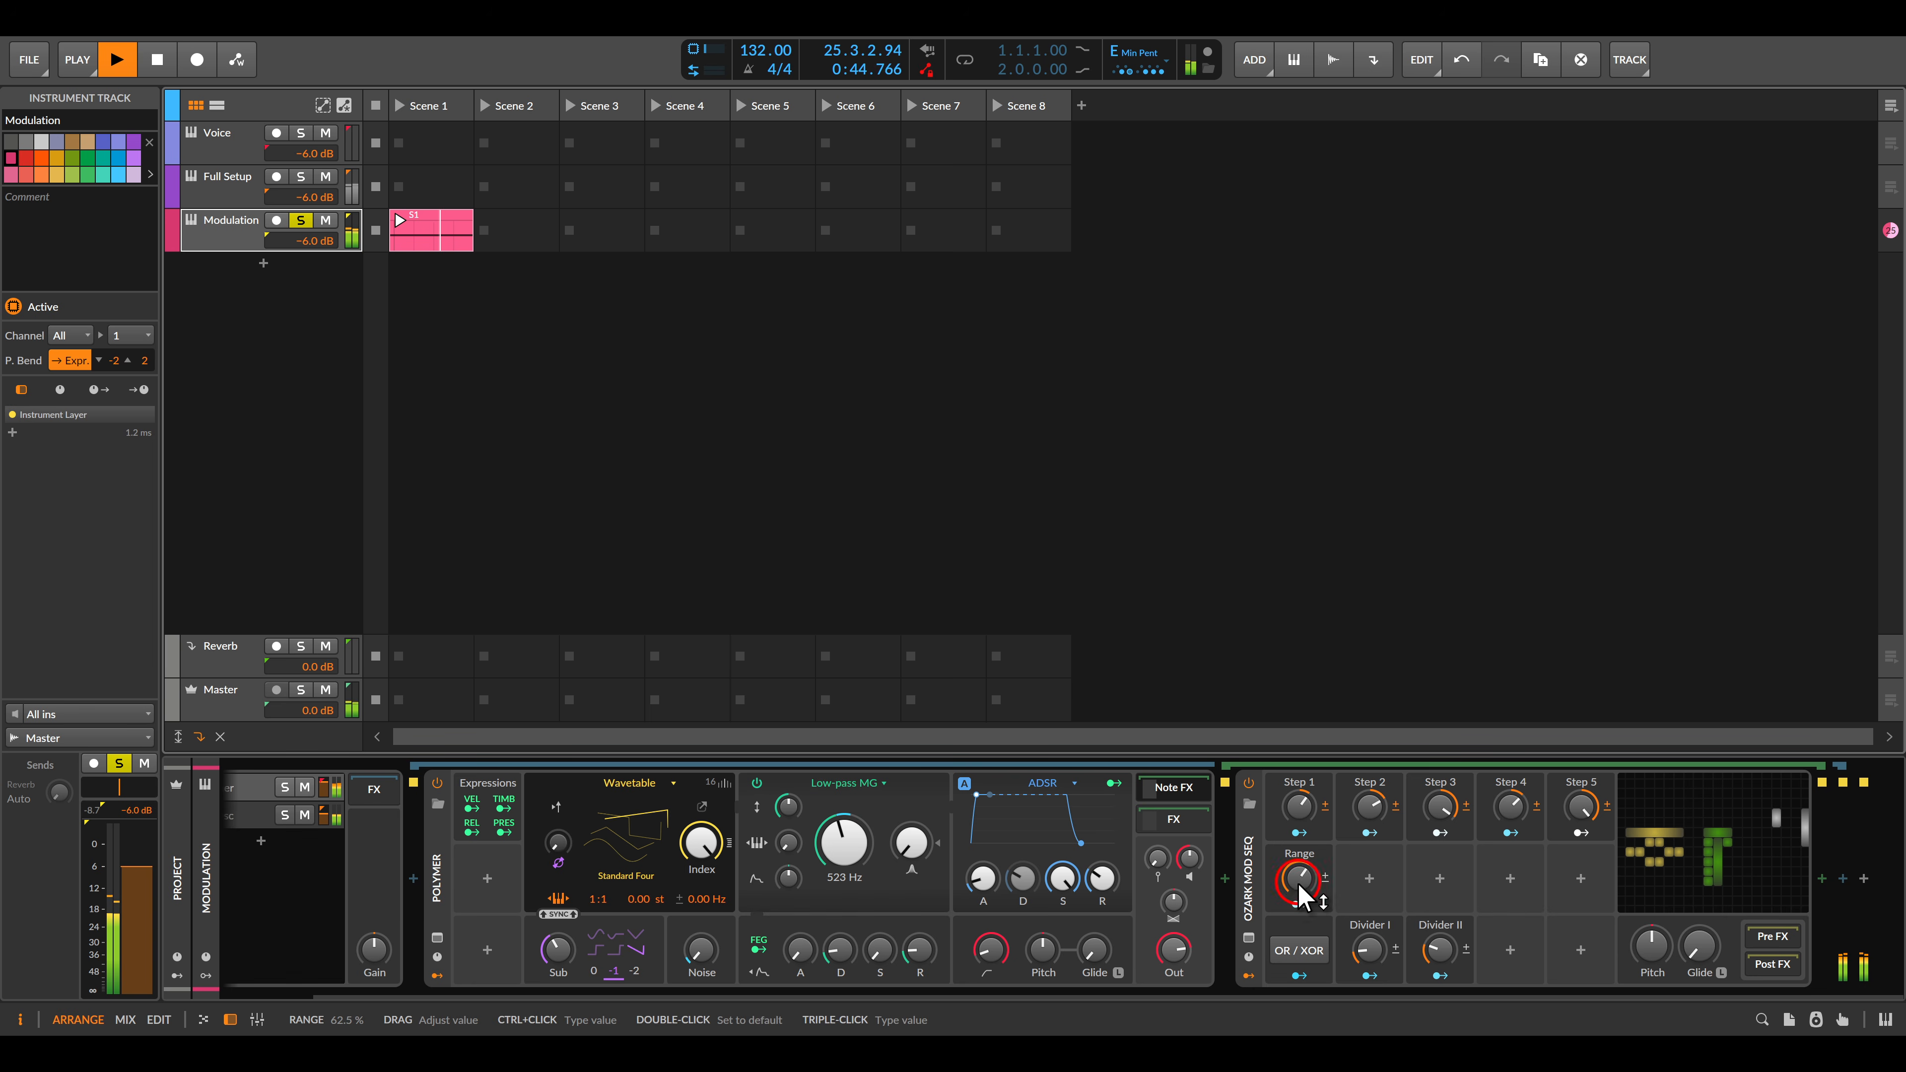